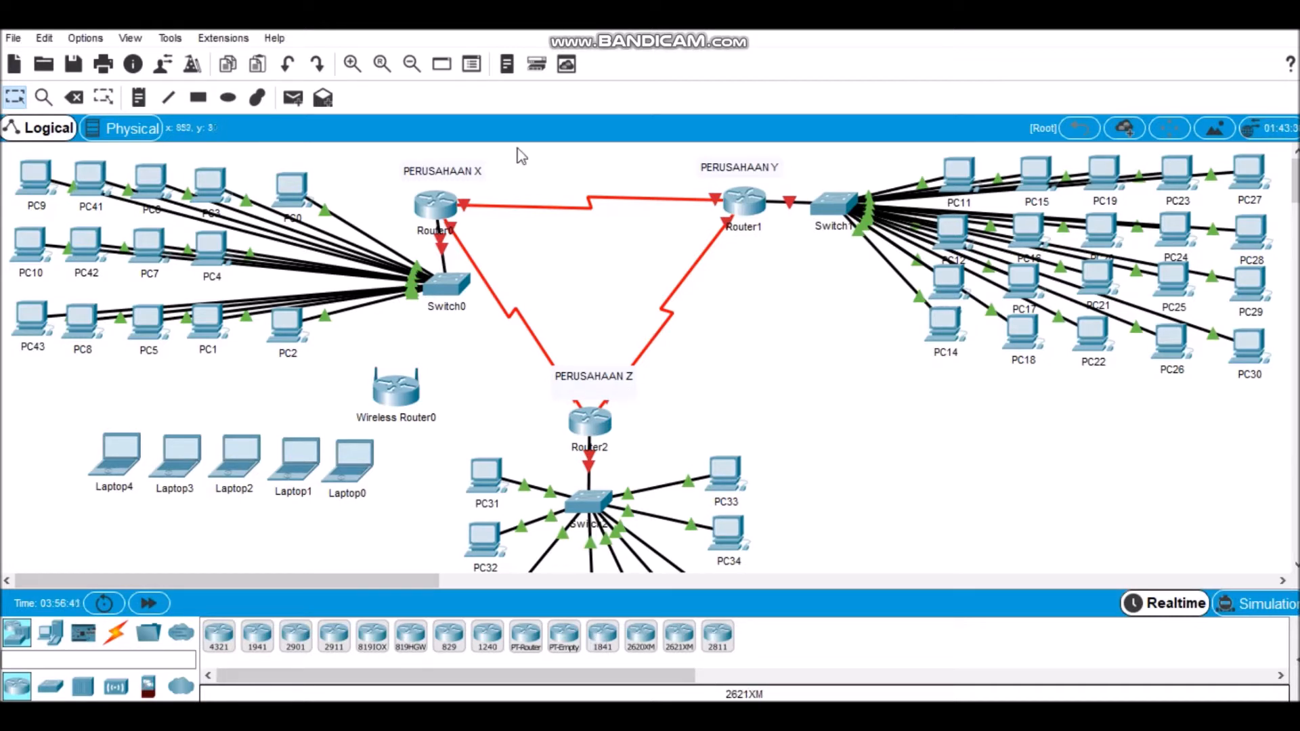
Step: Access Router0's command line, enter global configuration mode and set the hostname to R1
click(443, 206)
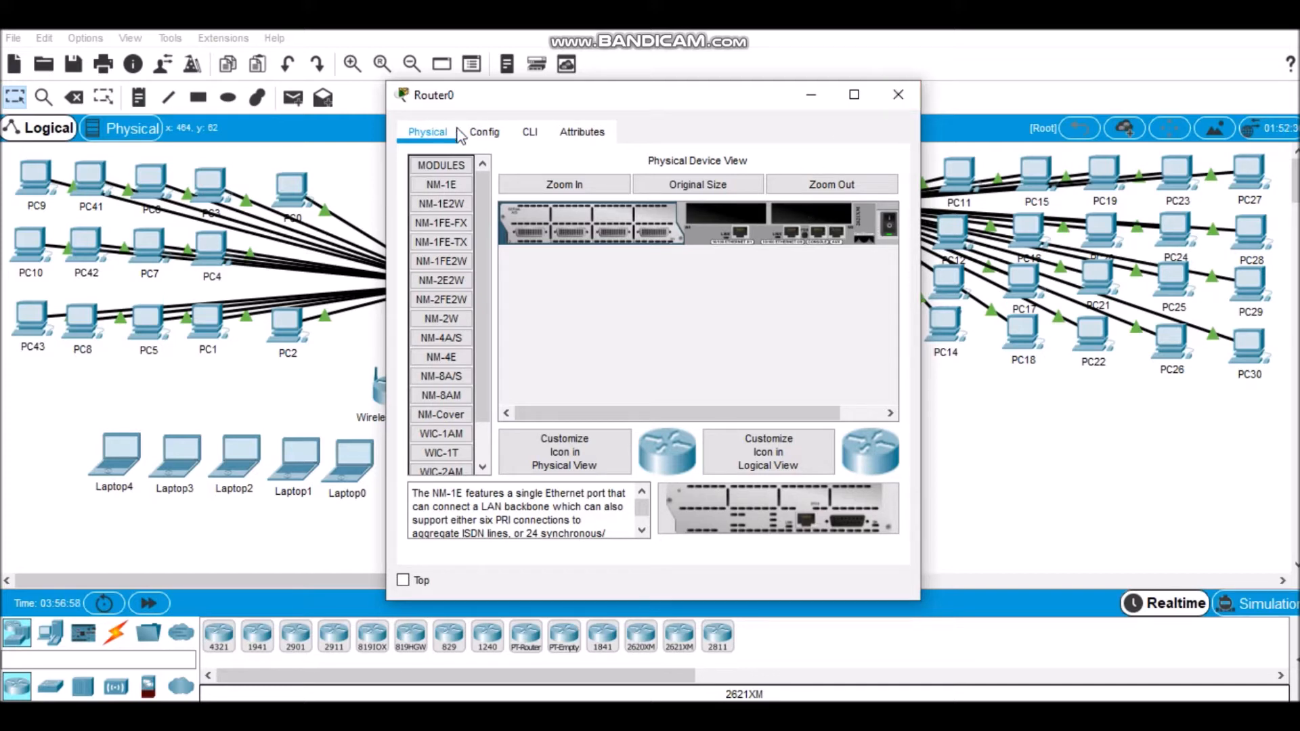
click(530, 132)
key(Return)
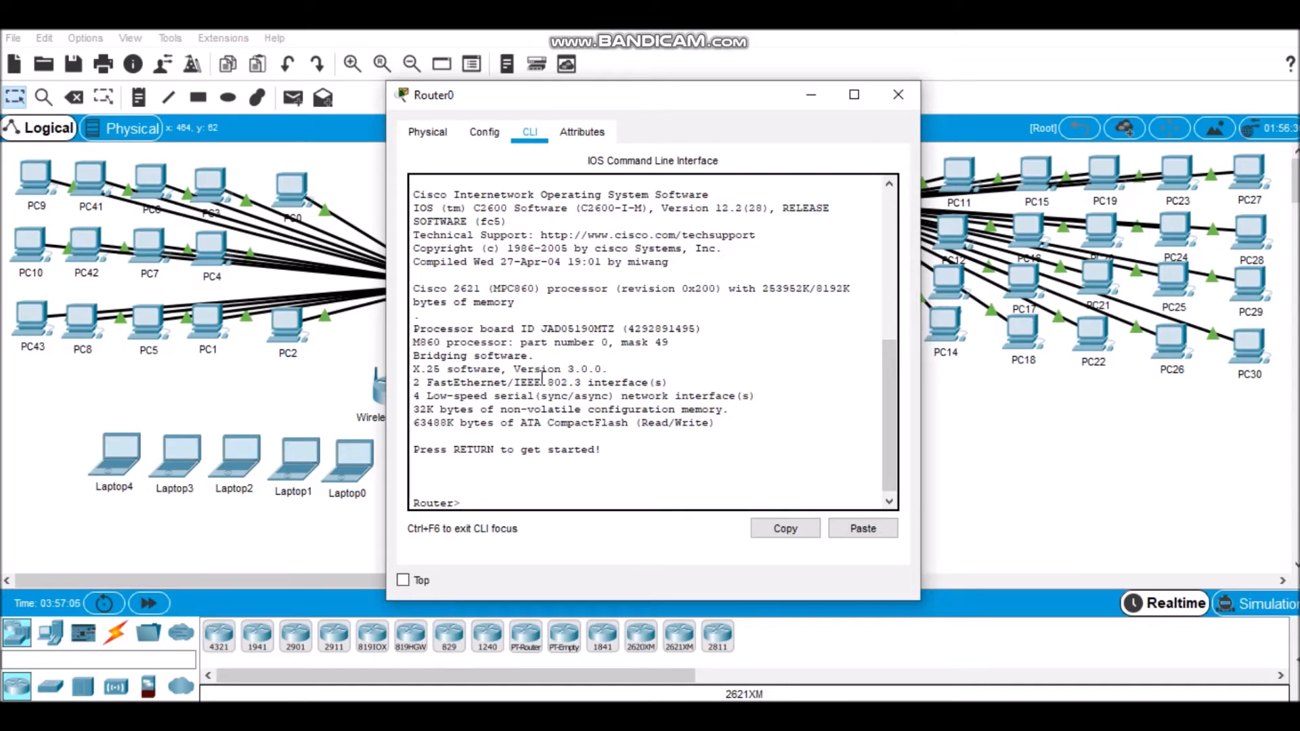
text(en)
key(Return)
text(conf)
text( t)
key(Return)
text(hostname )
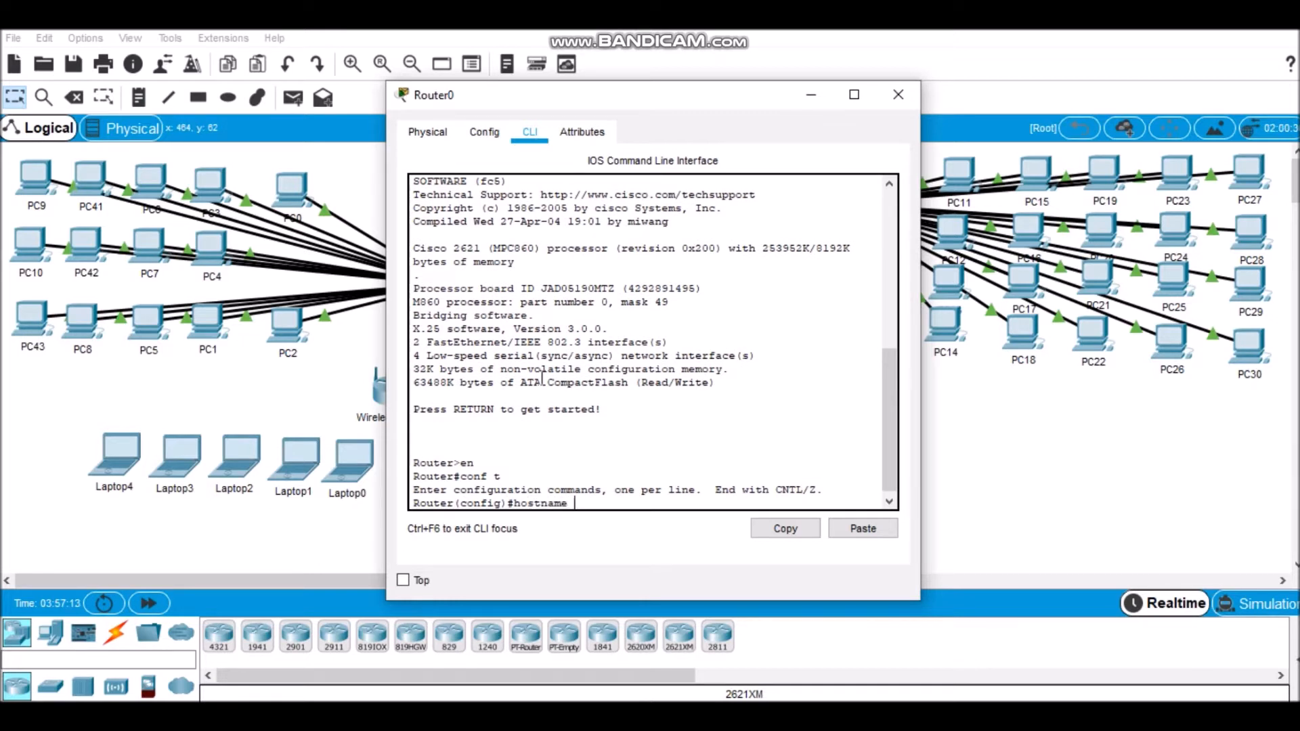
text(R1)
key(Return)
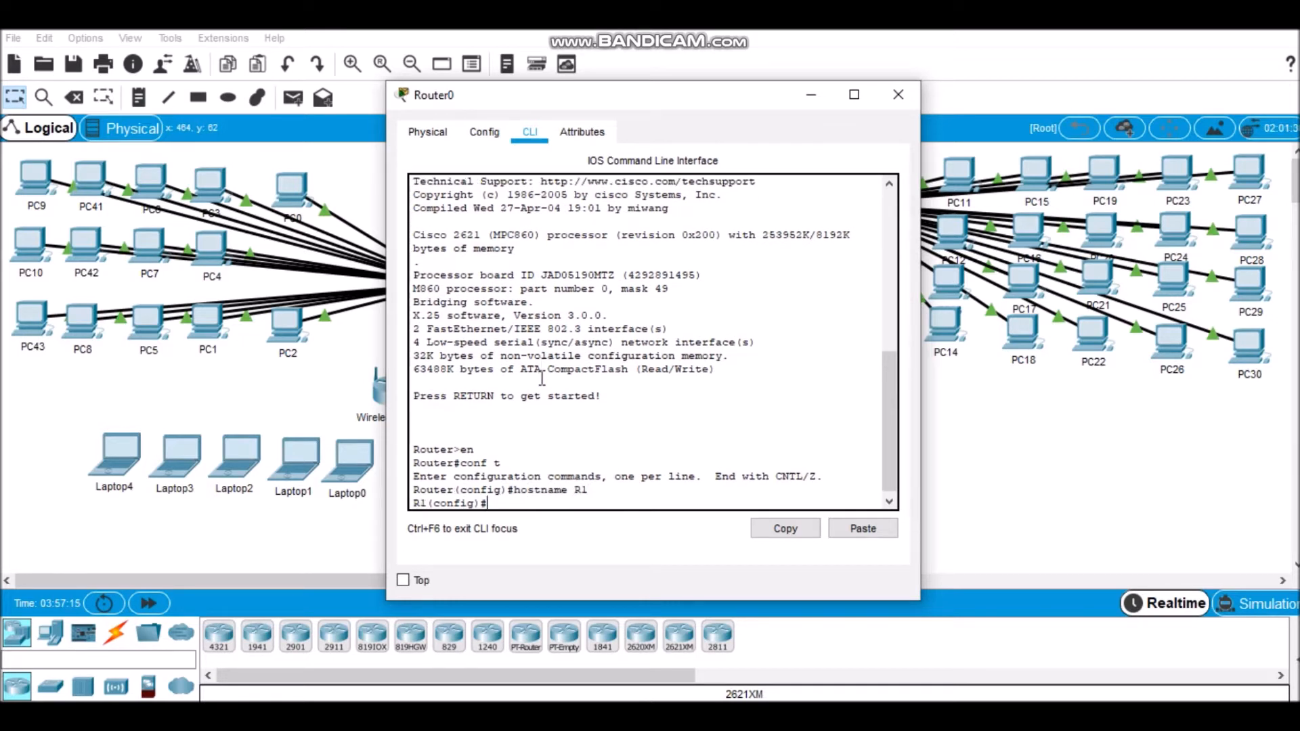
Step: Enter interface configuration mode for f0/0 on R1
text(INT)
key(BackSpace)
key(BackSpace)
key(BackSpace)
text(int f0/0)
key(Return)
Step: Try to assign IP address 192.168.1.254 with mask 255.255.255.224\ to R1's f0/0 interface
text(ip add)
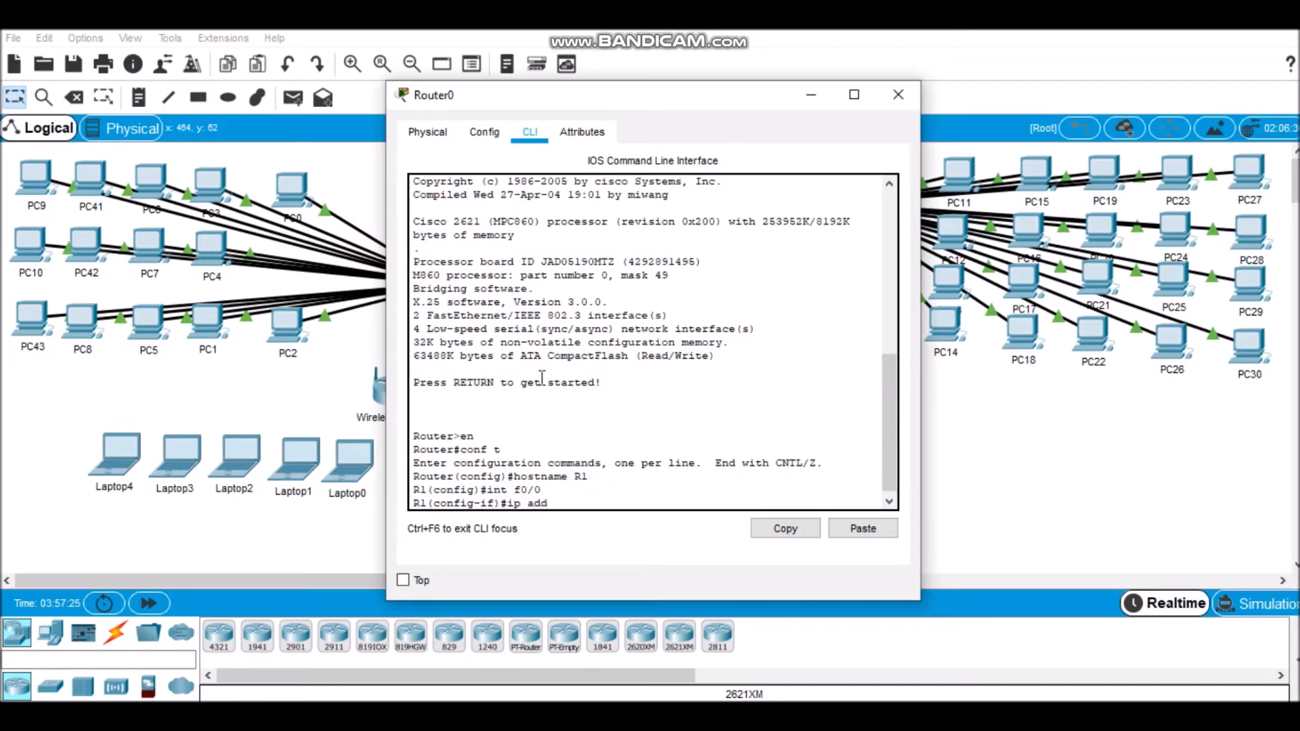
text( 192.168.1.254 255.255.255.)
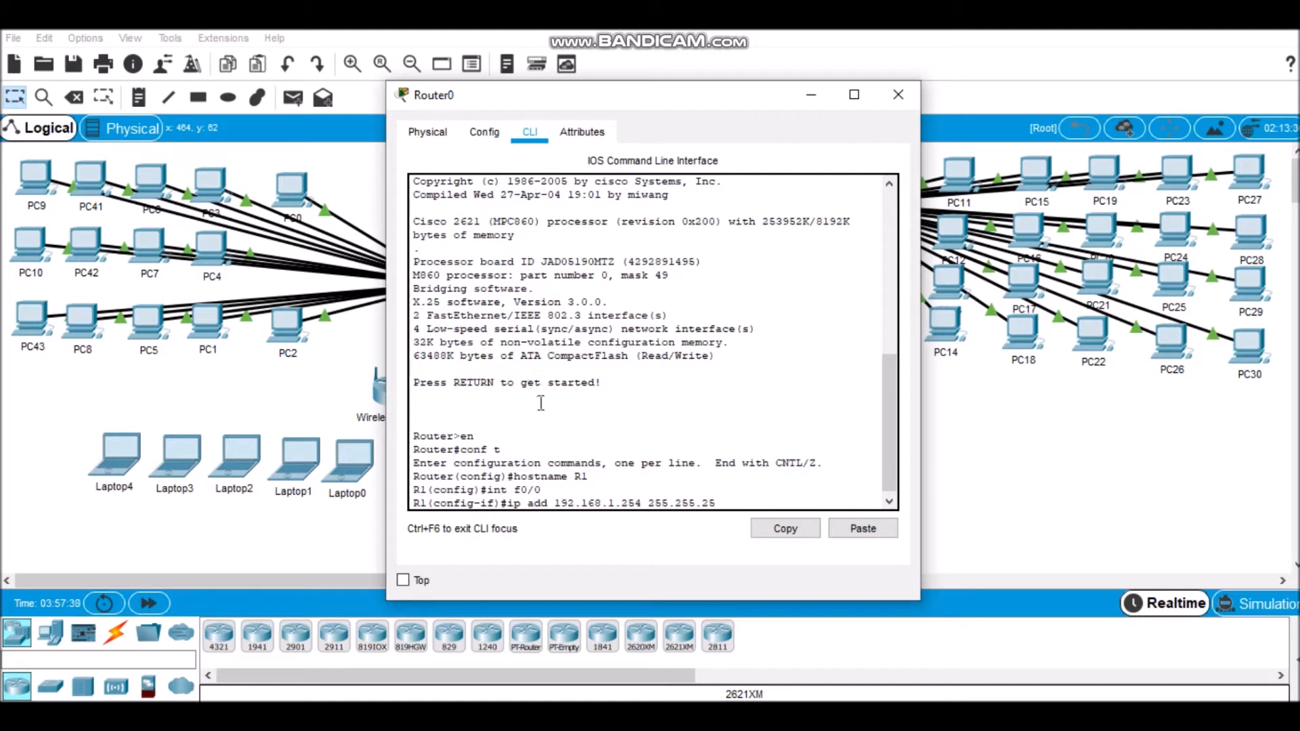
text(224\)
key(Return)
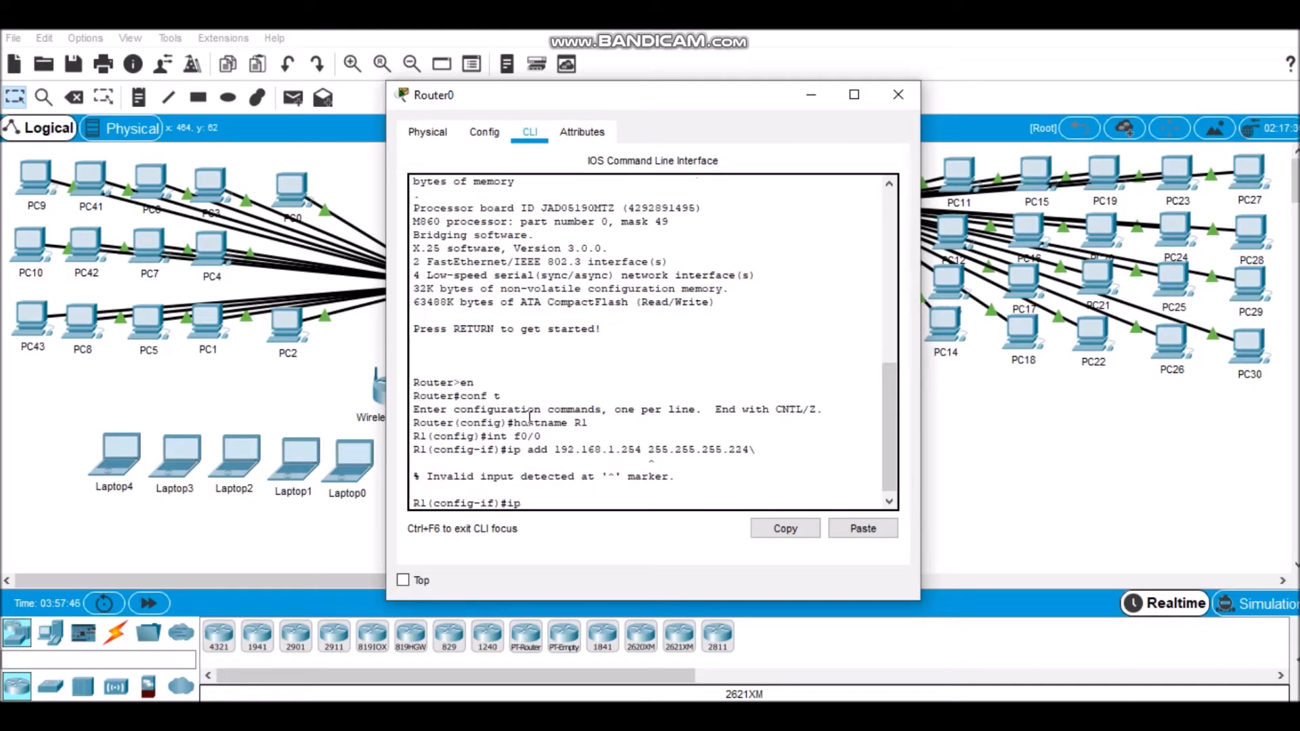
key(Return)
Step: Assign 192.168.1.254 with mask 255.255.255.224 to R1's f0/0, enable the interface and return to global configuration
key(Return)
text(ip add)
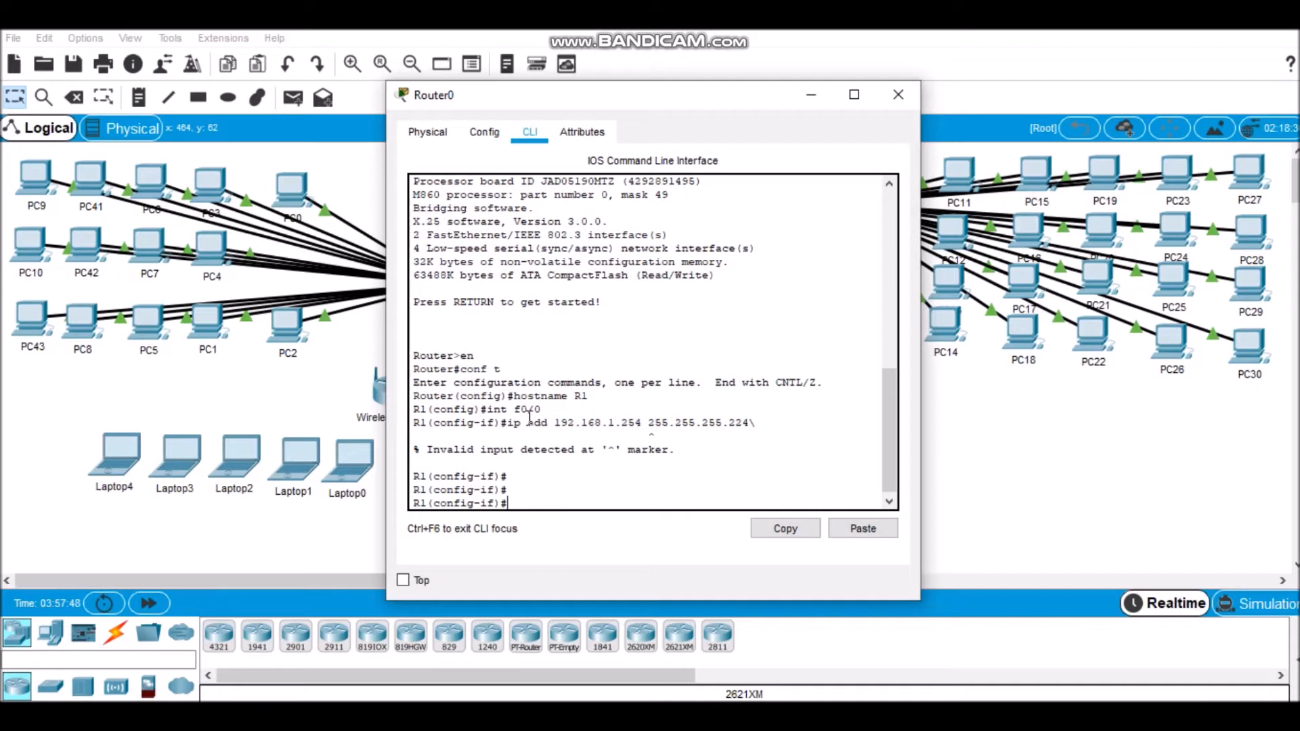
text( 192.168.1.254 255.255.255.224)
key(Return)
text(no sh)
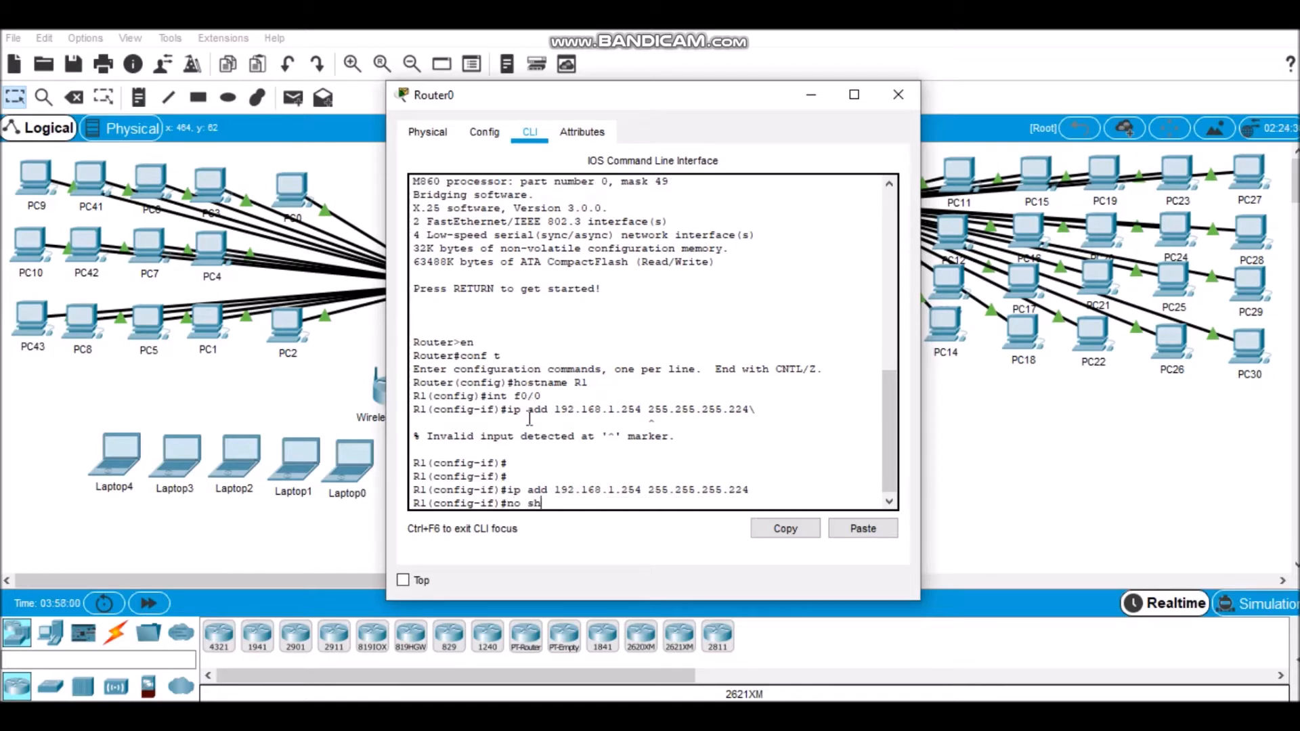
key(Return)
text(exit)
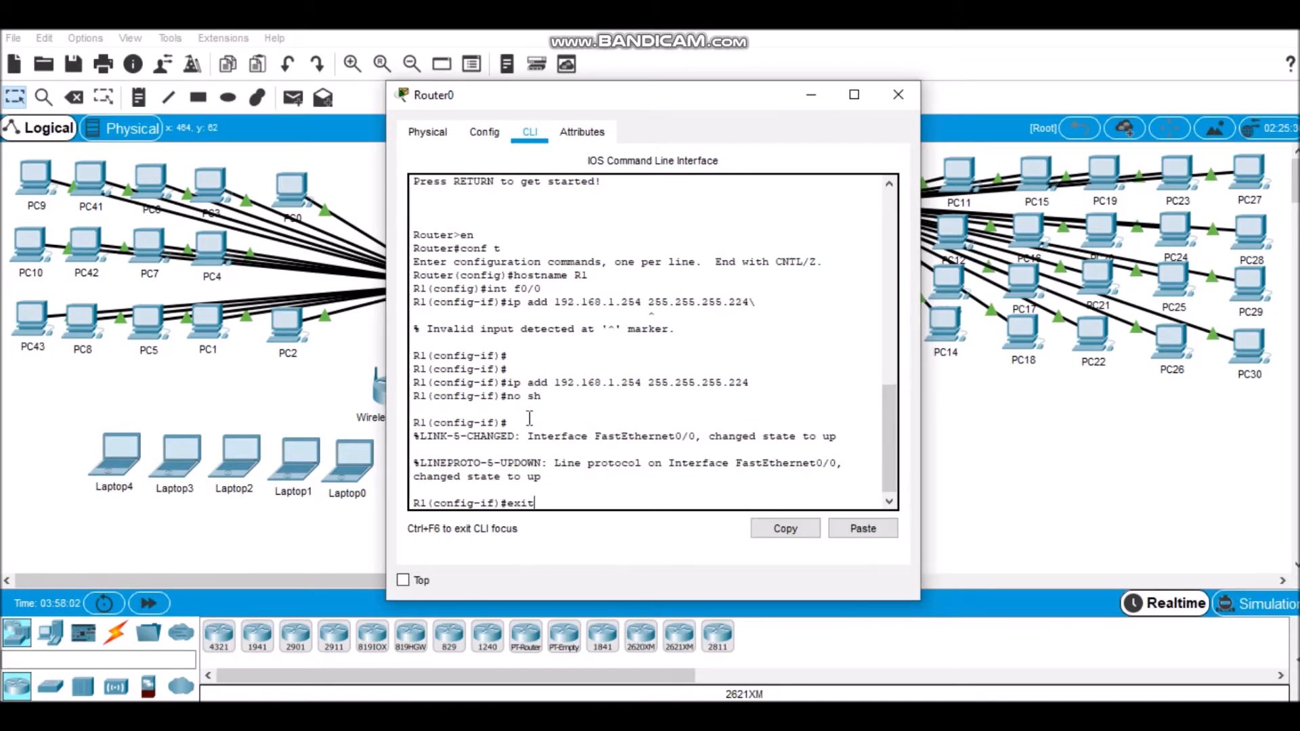
key(Return)
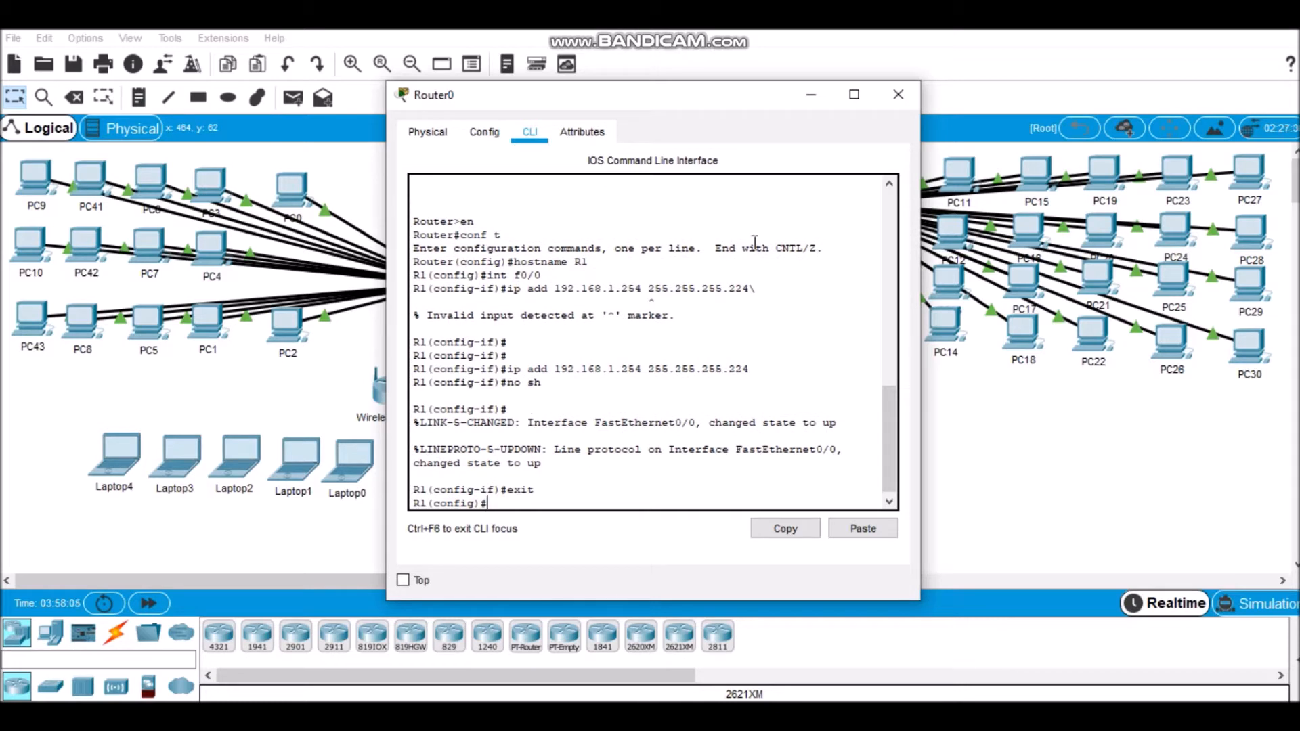
Step: Create a DHCP pool named R1 with 192.168.1.254 as its default router
text(ip dhcp pool)
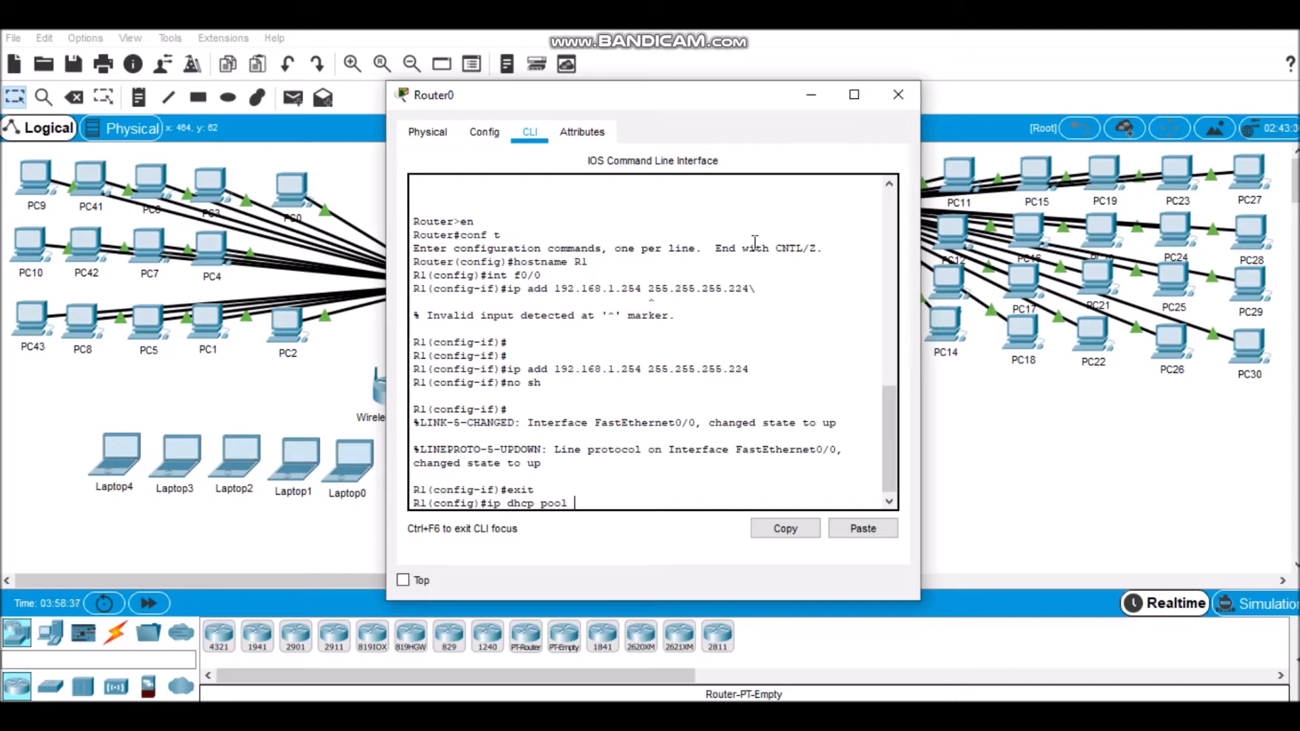
text( R1)
key(Return)
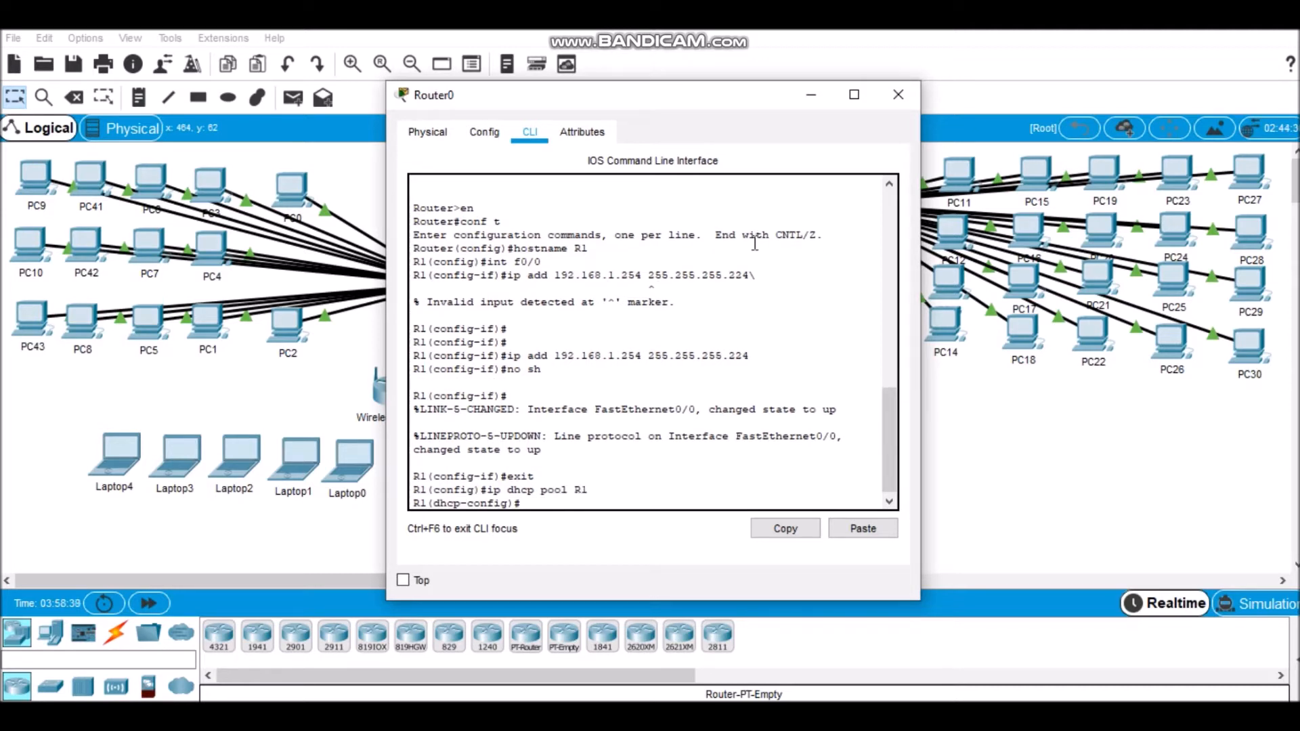
text(default-router 192.168.1.)
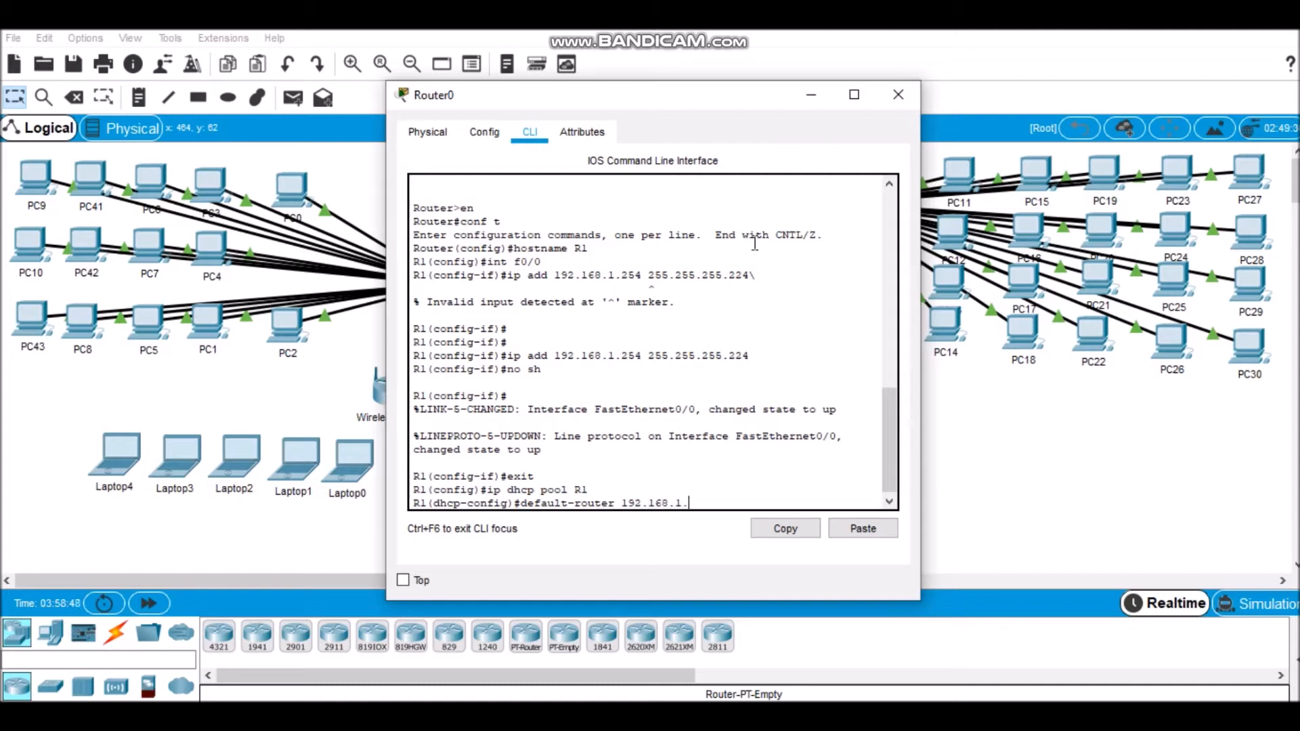
text(254)
key(Return)
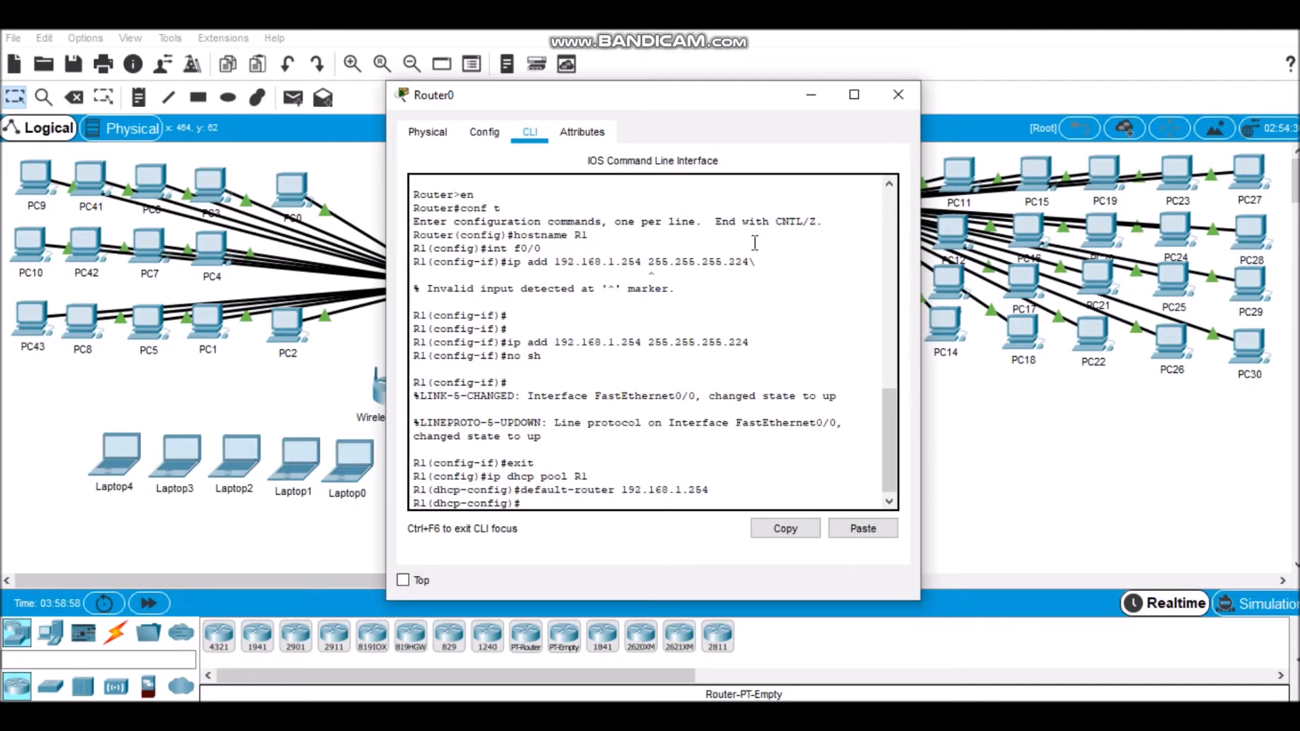
Step: Set the DHCP pool's network to 192.168.1.224 with mask 255.255.255.224 and leave the pool configuration
text(netwo)
text(rk 192.168.1)
text(.224 2)
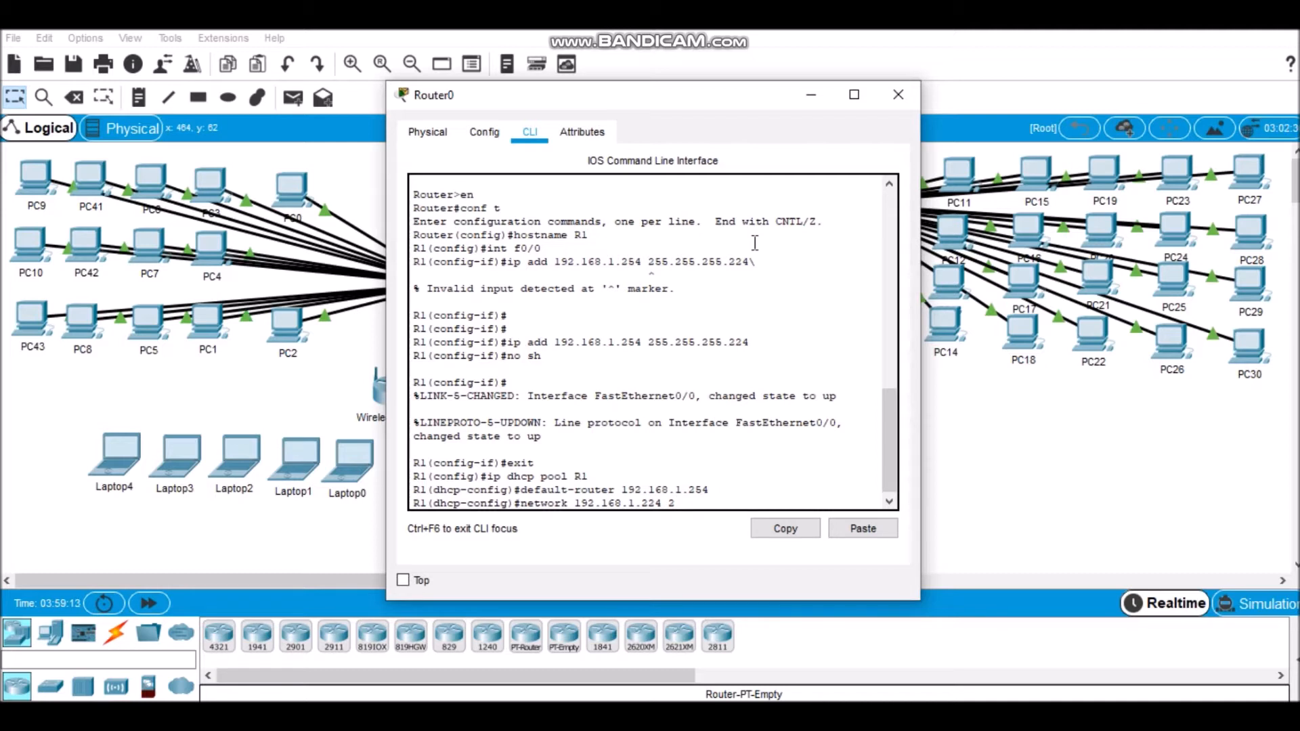
text(55.255.255.)
text(224)
key(Return)
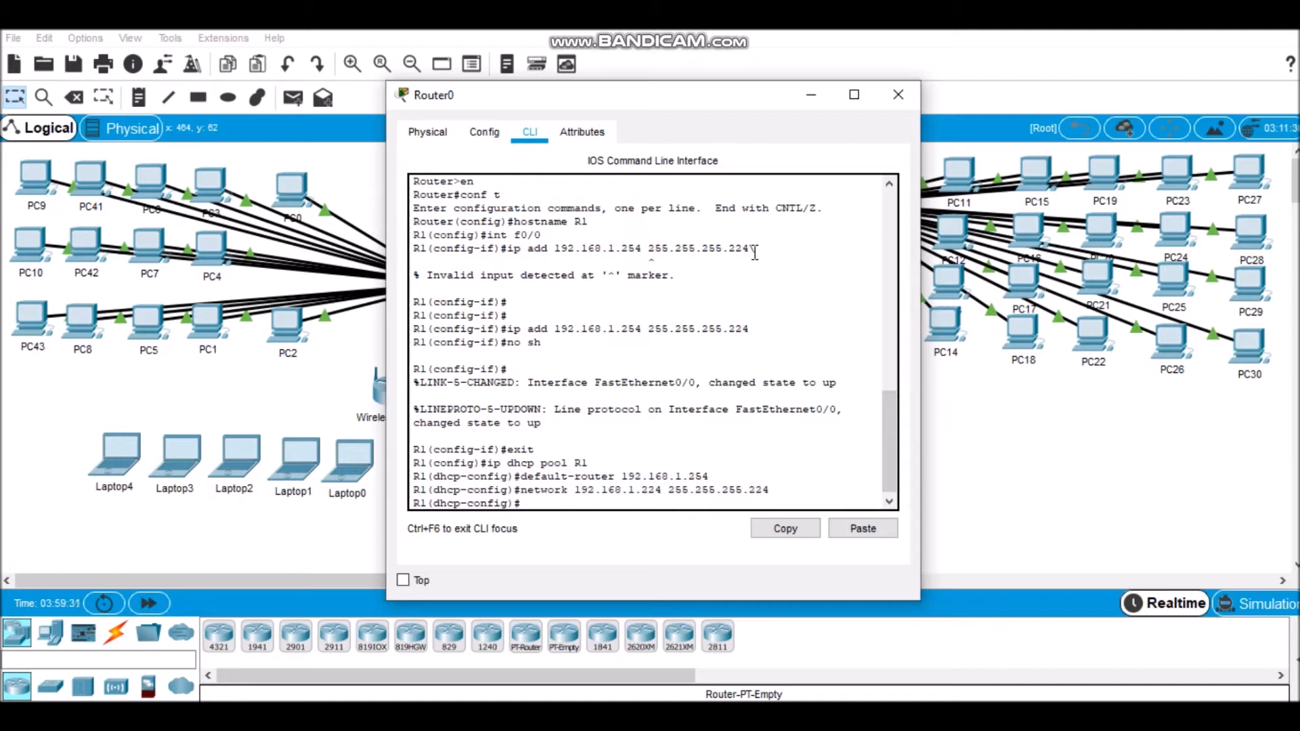
text(ex)
key(Return)
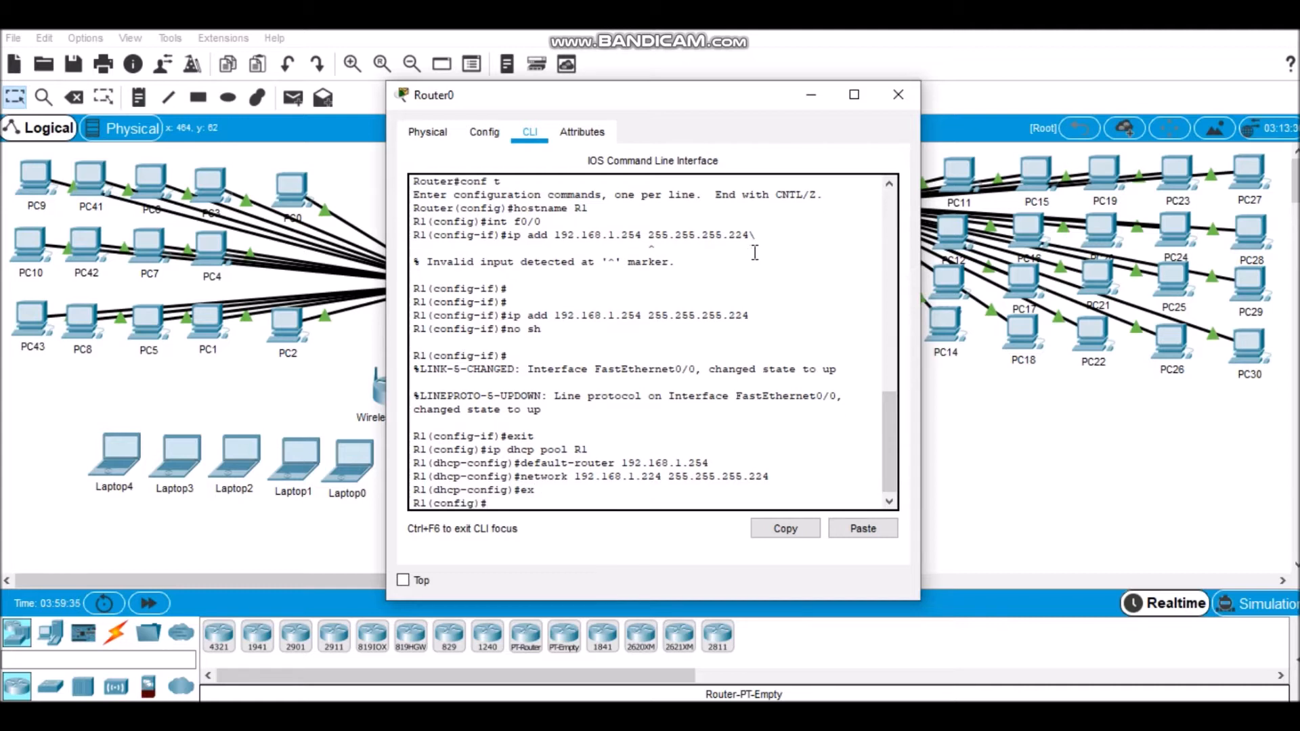
Step: Exclude the gateway address 192.168.1.254 from DHCP assignment on R1
text(ip dhcp excluded-address)
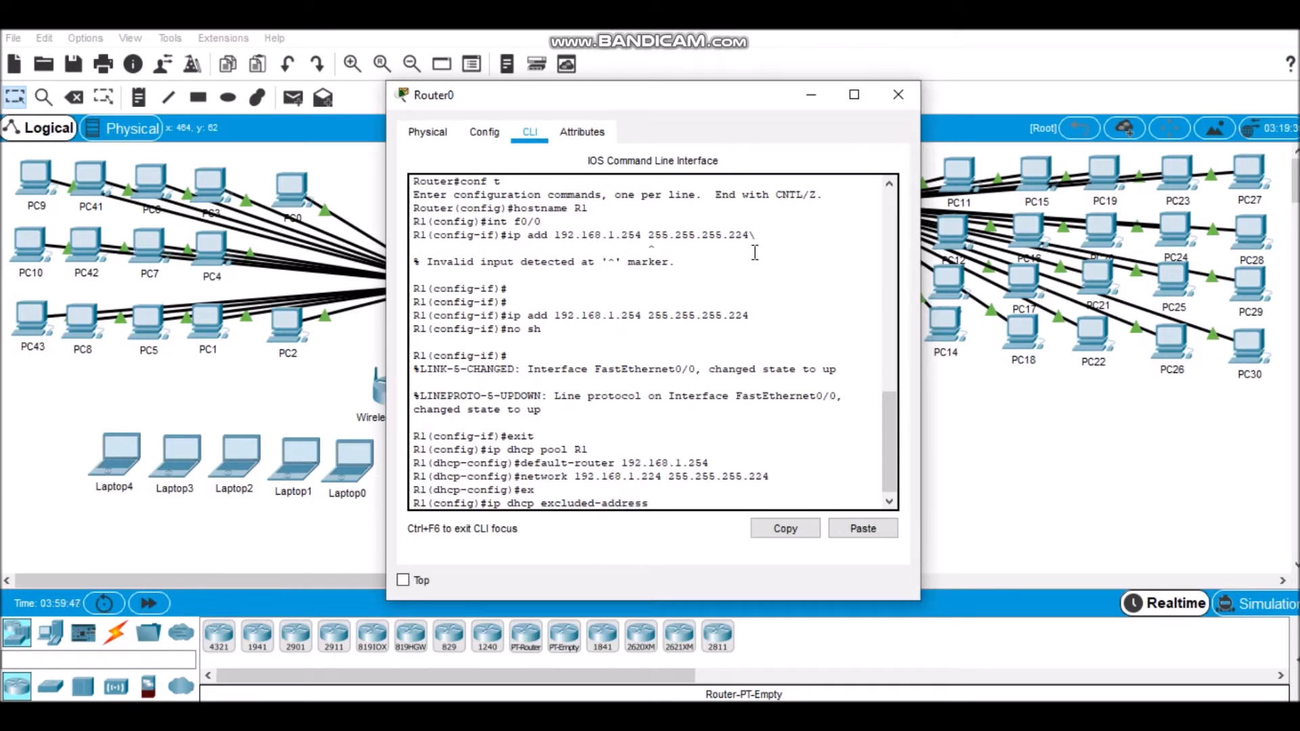
text( 192.168.1.254)
key(Return)
Step: Enter interface configuration mode for serial interface se1/1 on R1
text(int se)
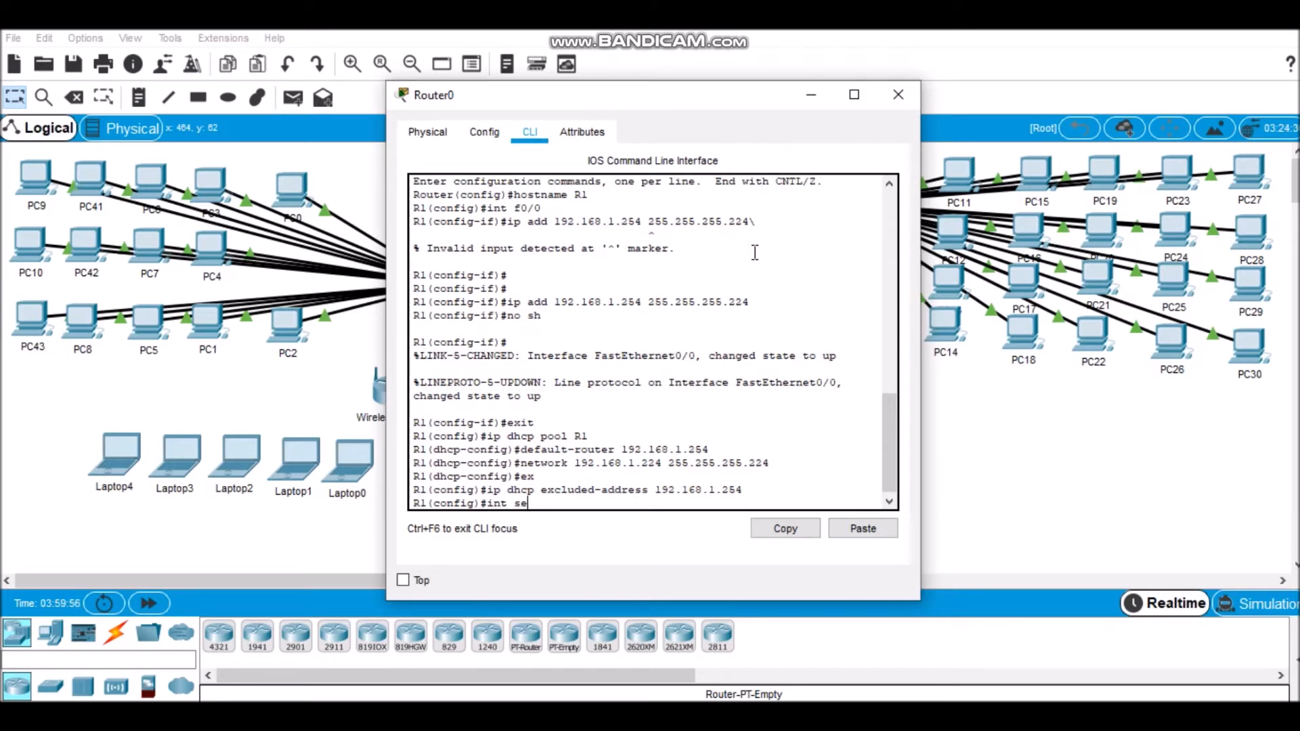
key(BackSpace)
key(BackSpace)
key(BackSpace)
key(BackSpace)
key(BackSpace)
key(BackSpace)
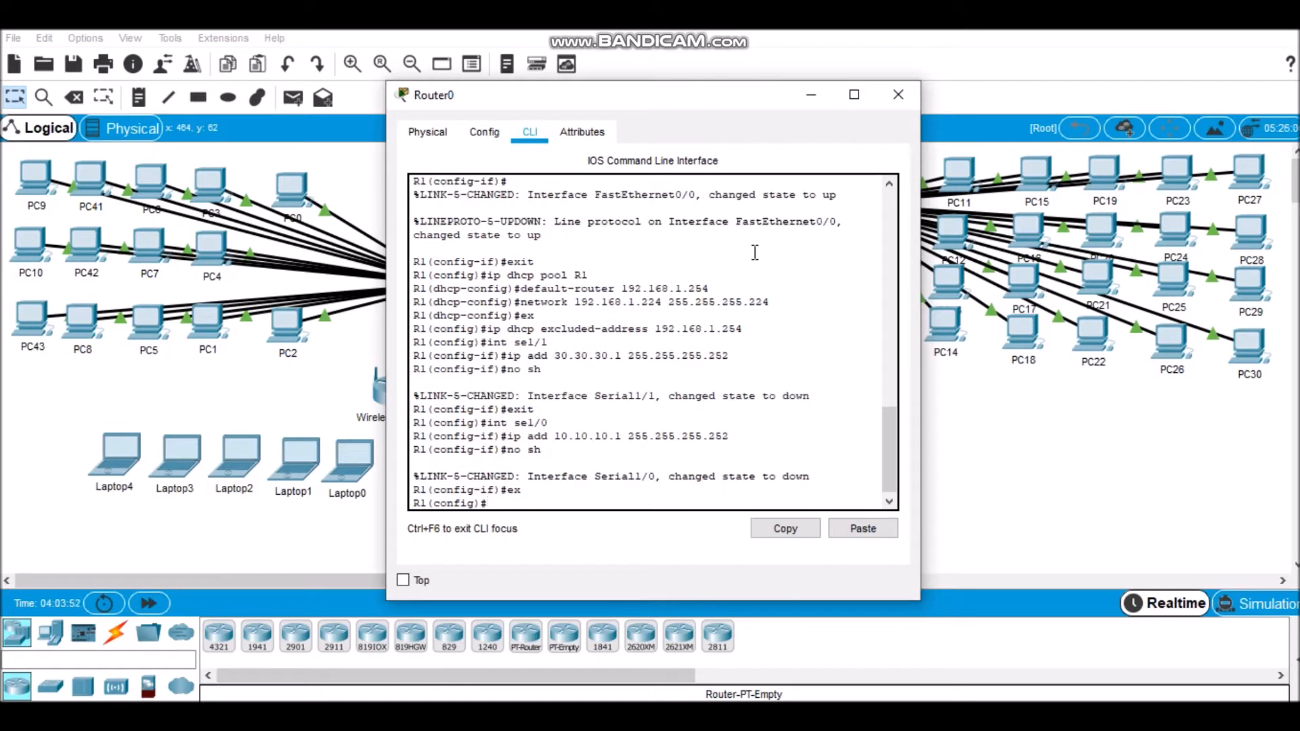
Step: Start RIP routing on R1 and advertise network 30.30.30.0
text(router rip)
key(Return)
text(ne)
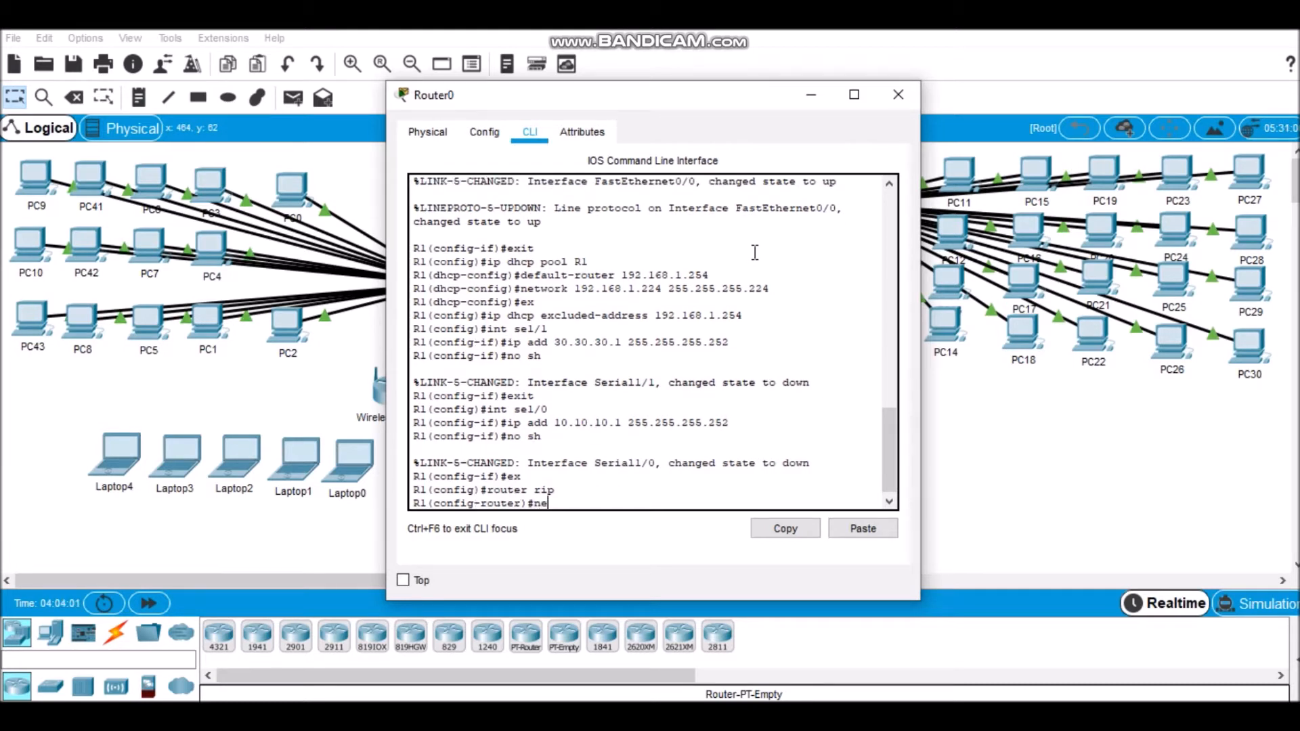
text(t 30.30.30.0)
key(Return)
Step: Add networks 192.168.1.224 and 10.10.10.0 to R1's RIP routing
text(net)
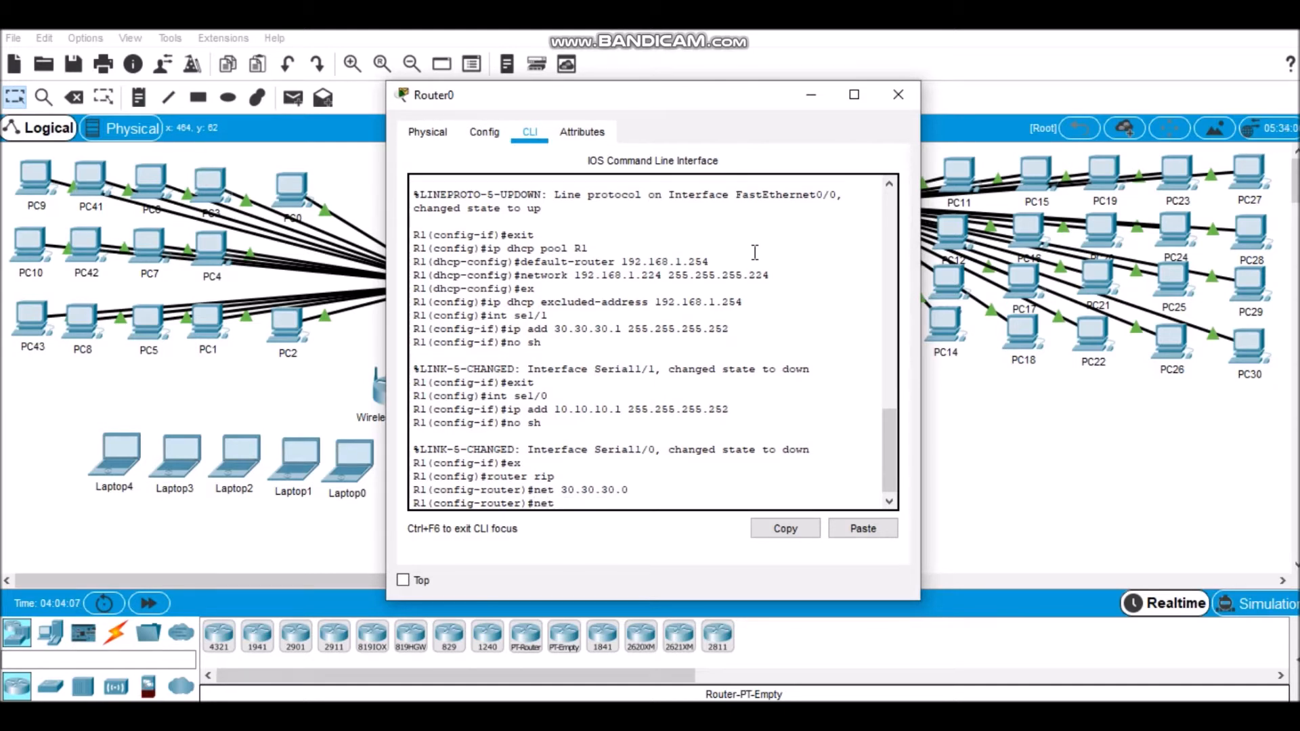
text( 192.168.1.224)
key(Return)
text(net 10.10.10.)
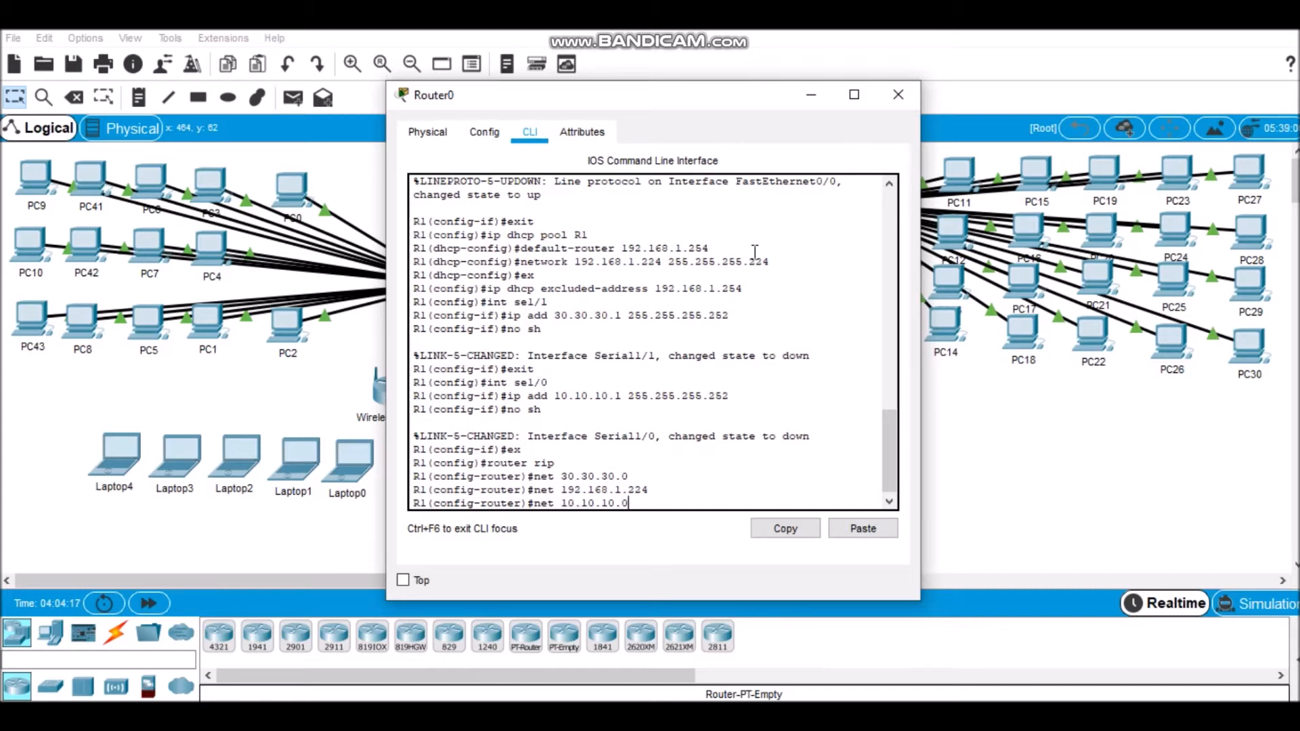
text(0)
key(Return)
Step: Disable RIP auto-summary on R1, exit the router configuration and close the Router0 window
text(no)
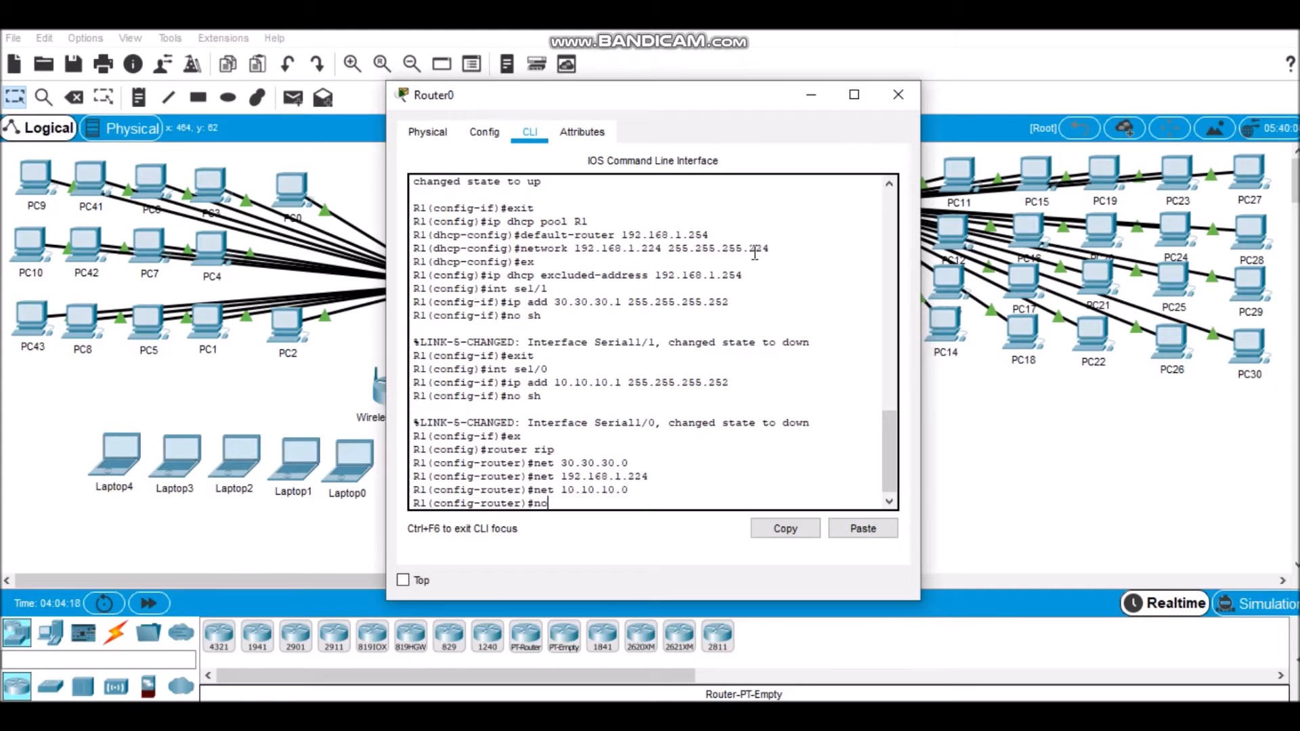
text( auto-summary)
key(Return)
text(ex)
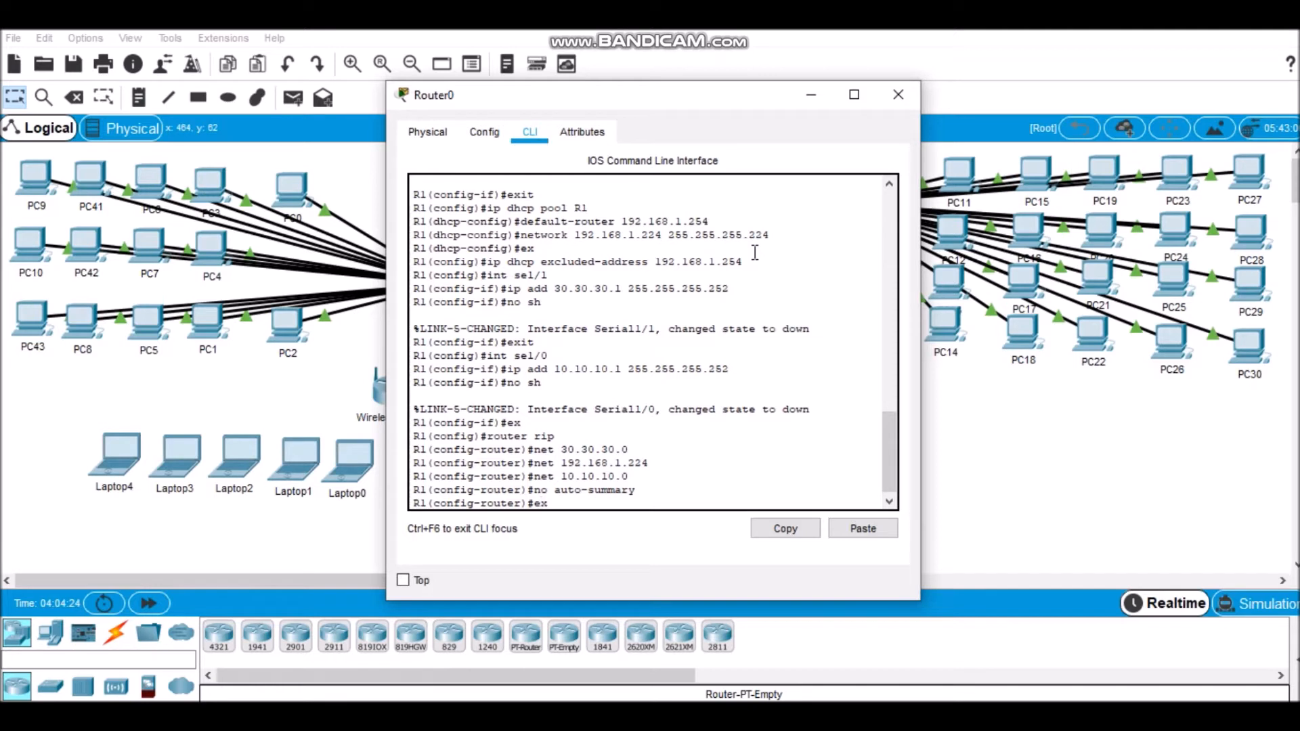
key(Return)
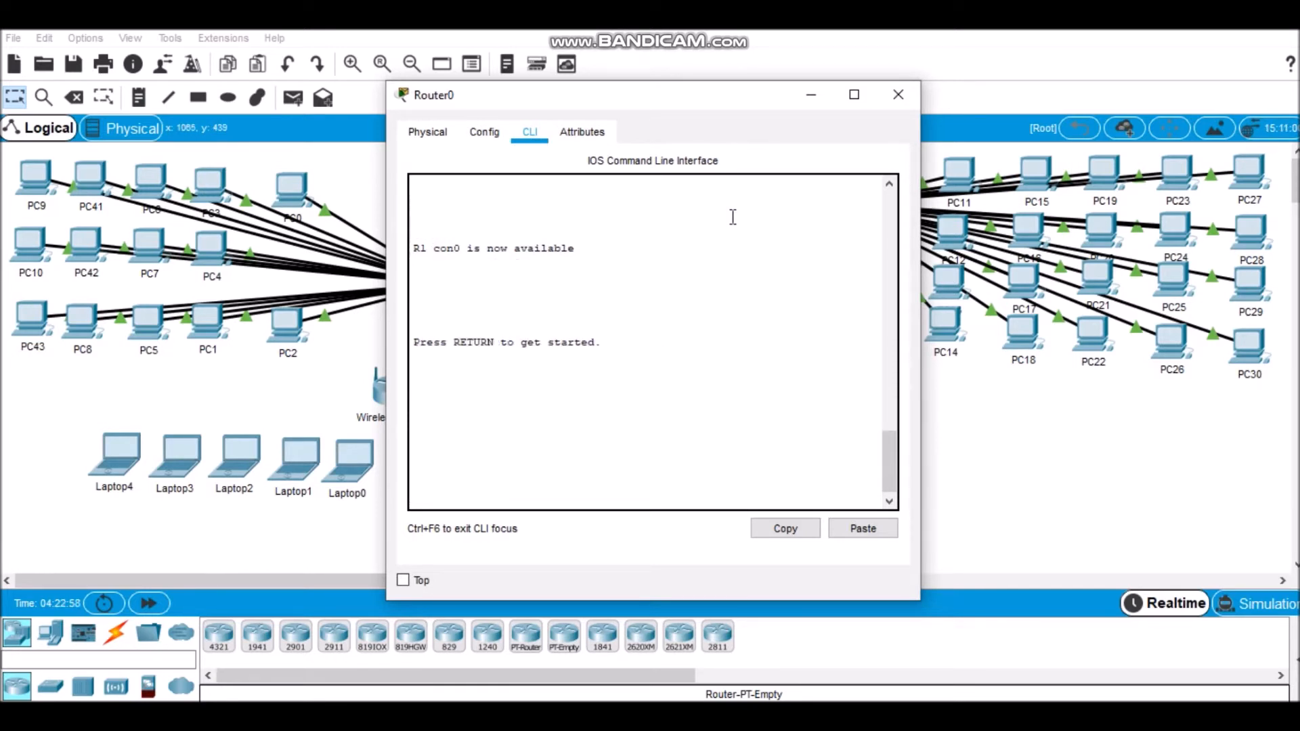
click(900, 94)
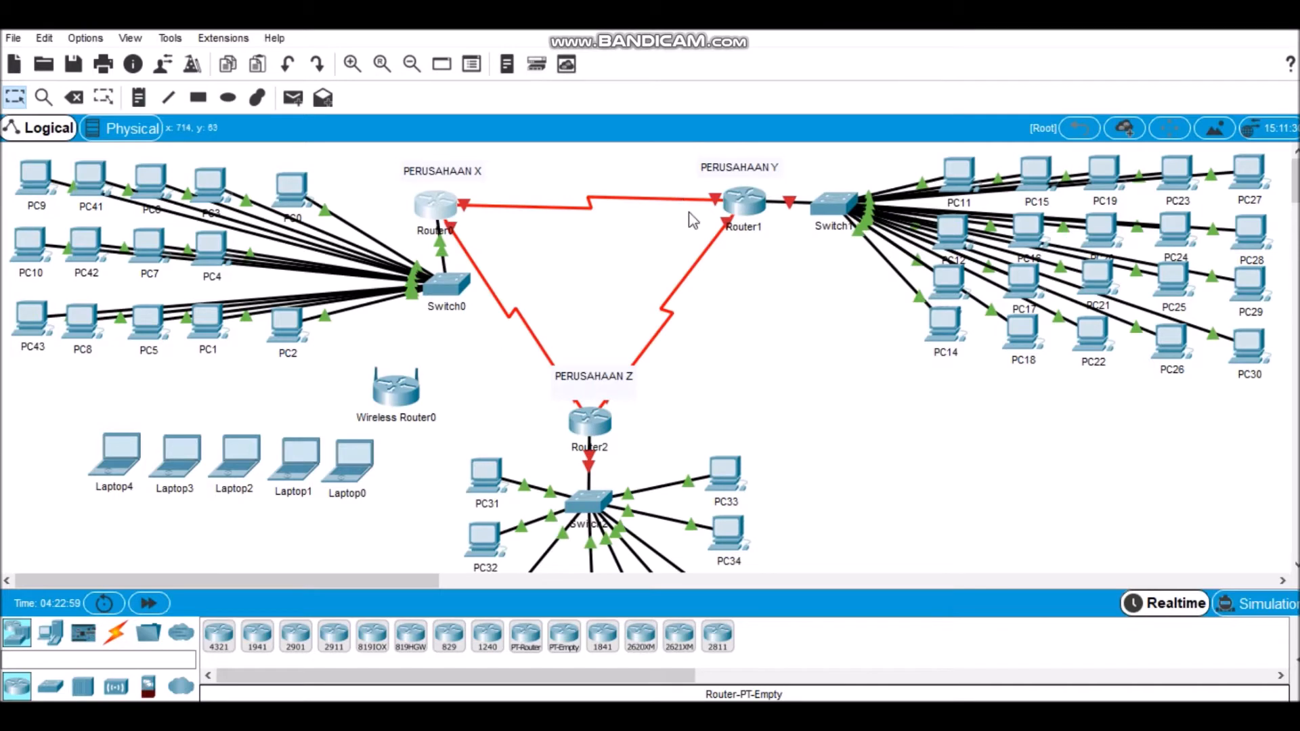
Step: Access Router1's command line, enter global configuration mode and set the hostname to R2
click(751, 210)
click(534, 133)
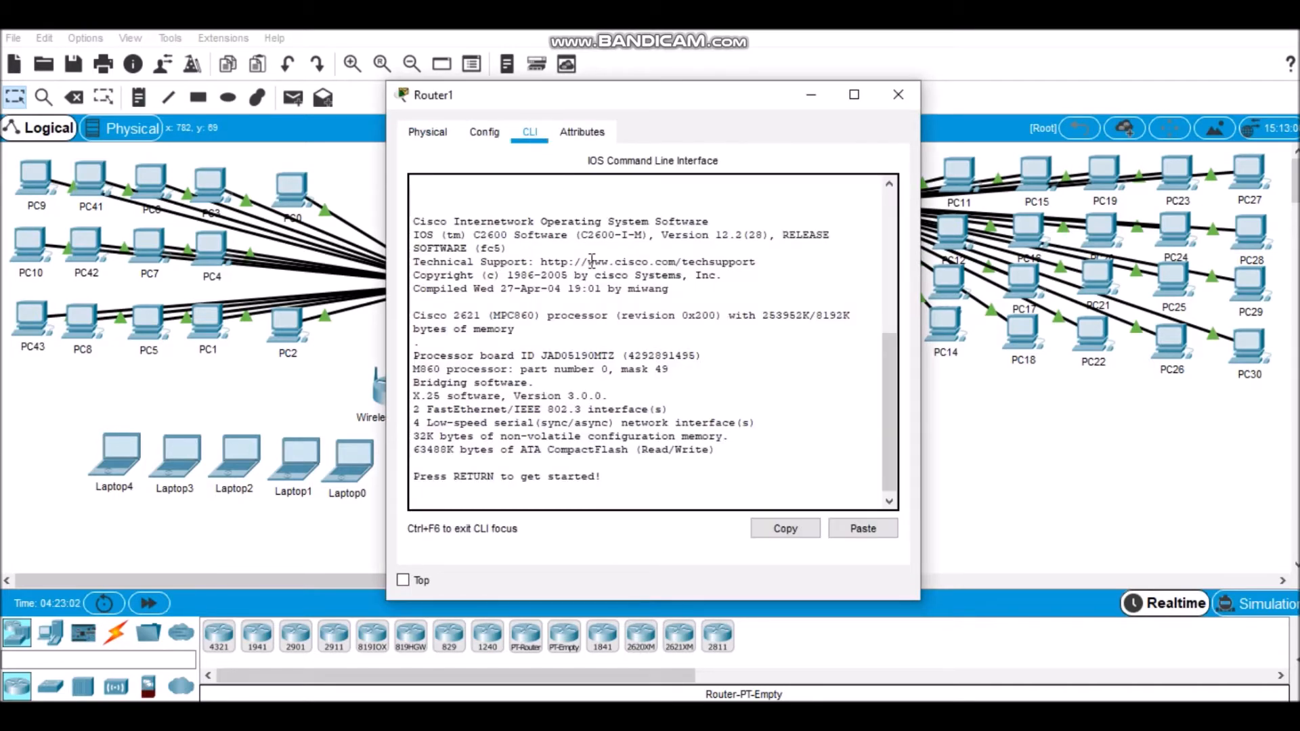
key(Return)
text(en)
key(Return)
text(conf)
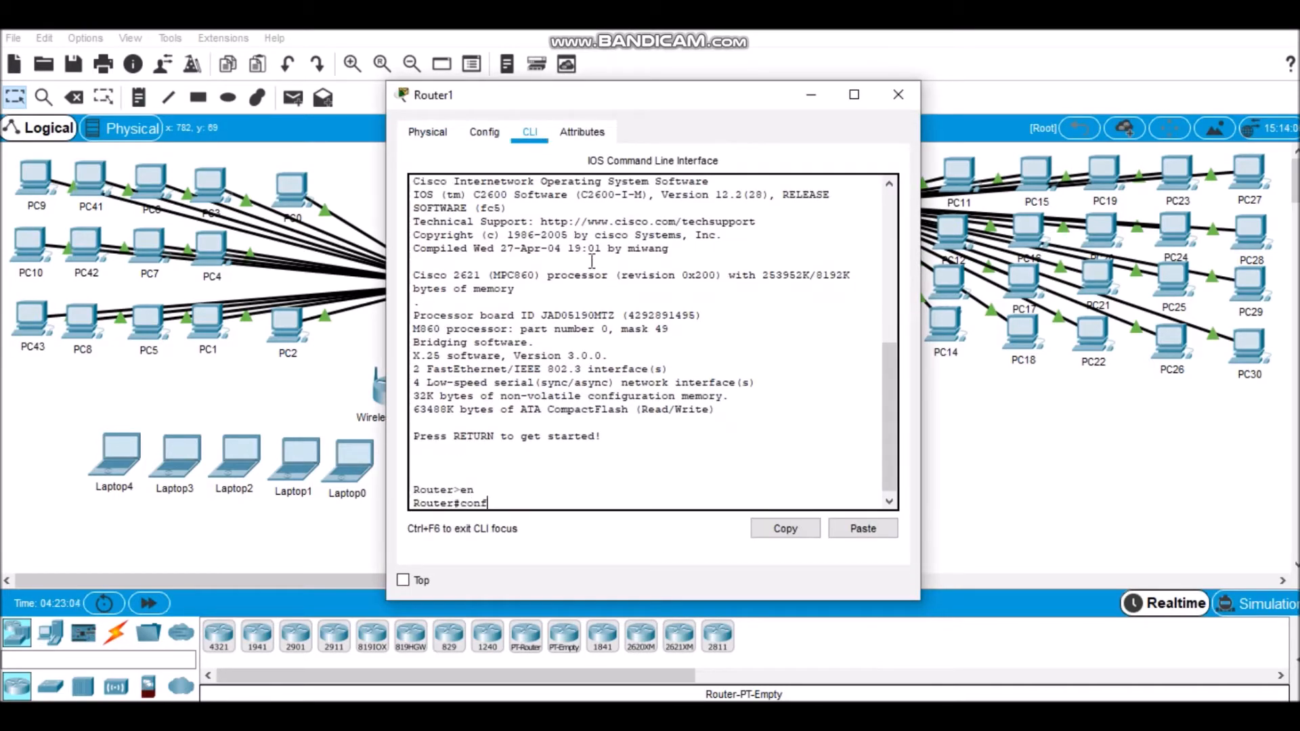
text( t)
key(Return)
text(hostname 4)
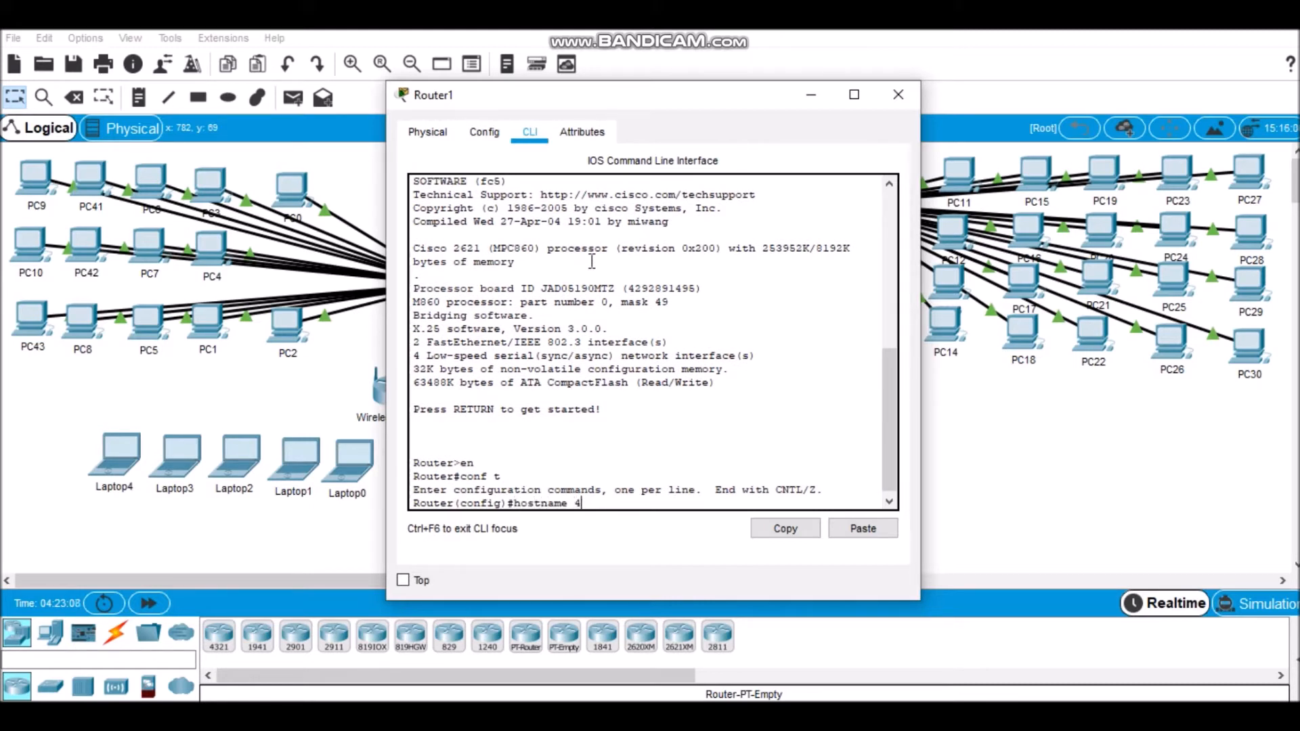
key(BackSpace)
text(R2)
key(Return)
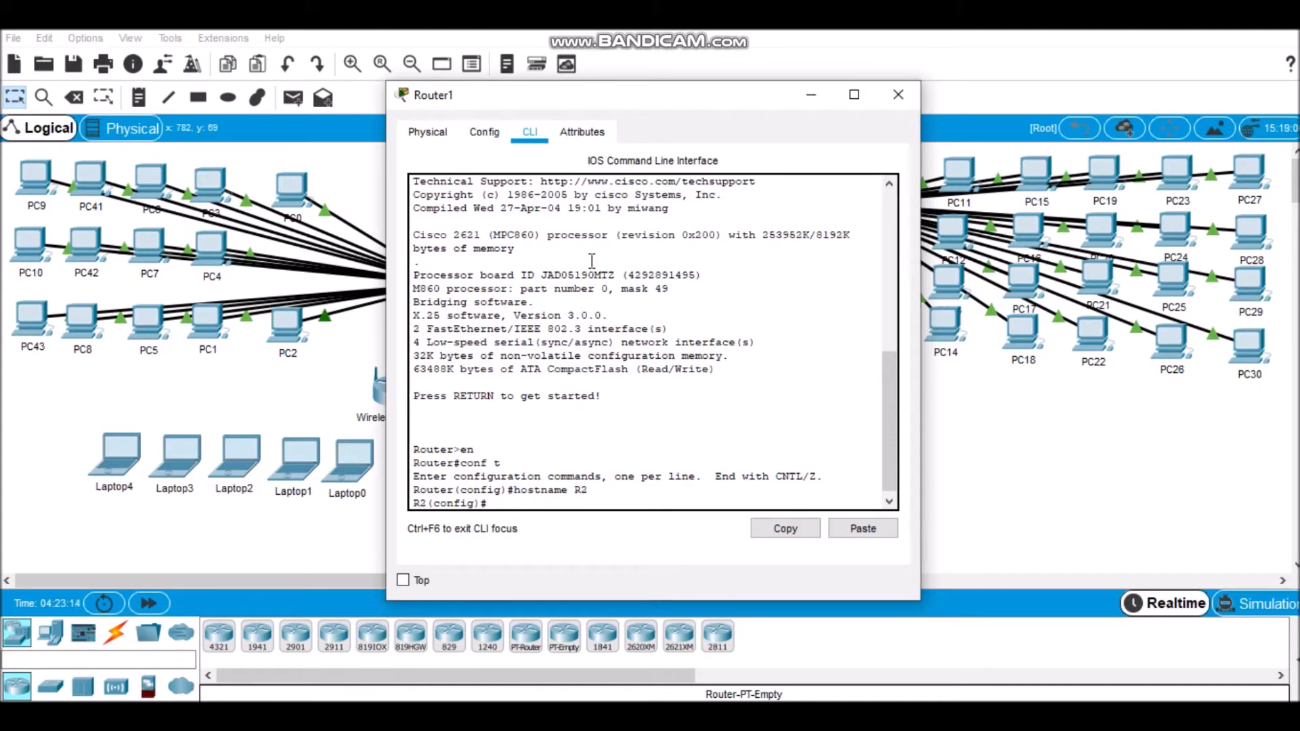
Step: Assign IP address 192.168.2.1 with mask 255.255.255.224 to interface f0/0 on R2
text(int f0/0)
key(Return)
text(ip add 192.168)
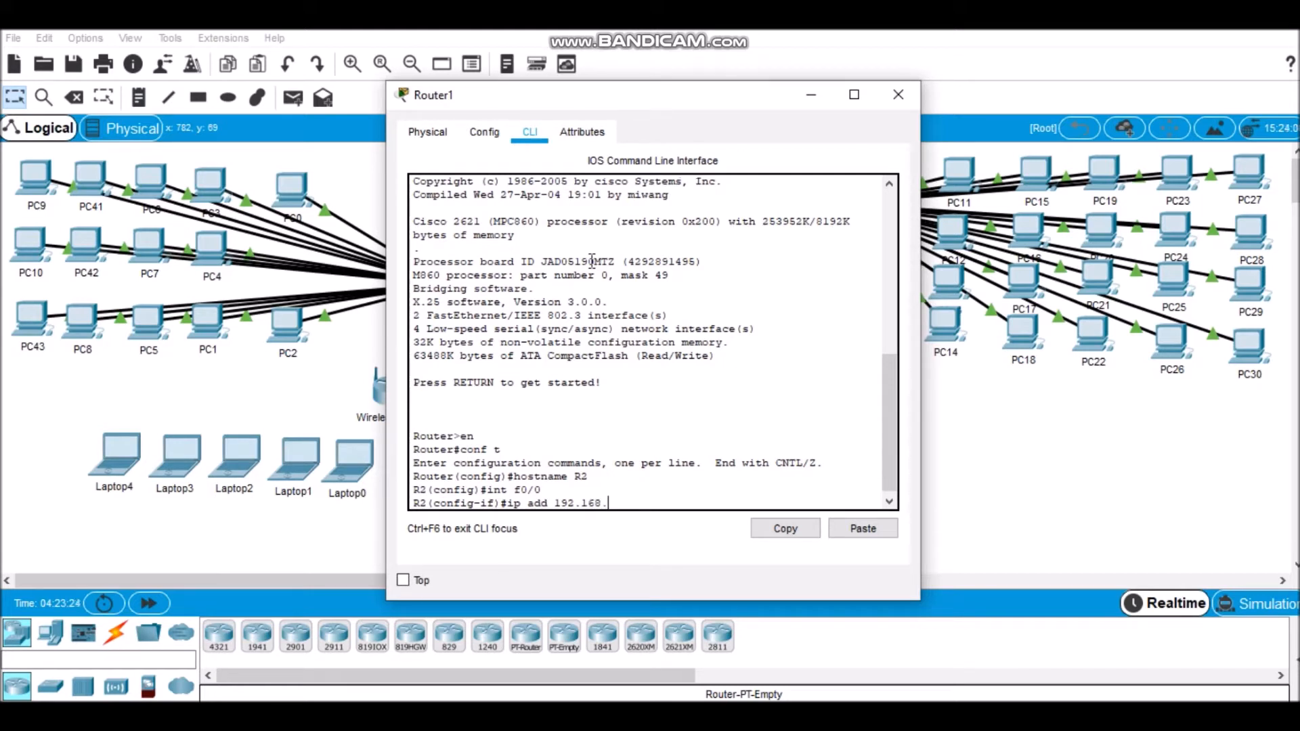
text(.2.1 255.255.25)
text(5.255.224)
key(Return)
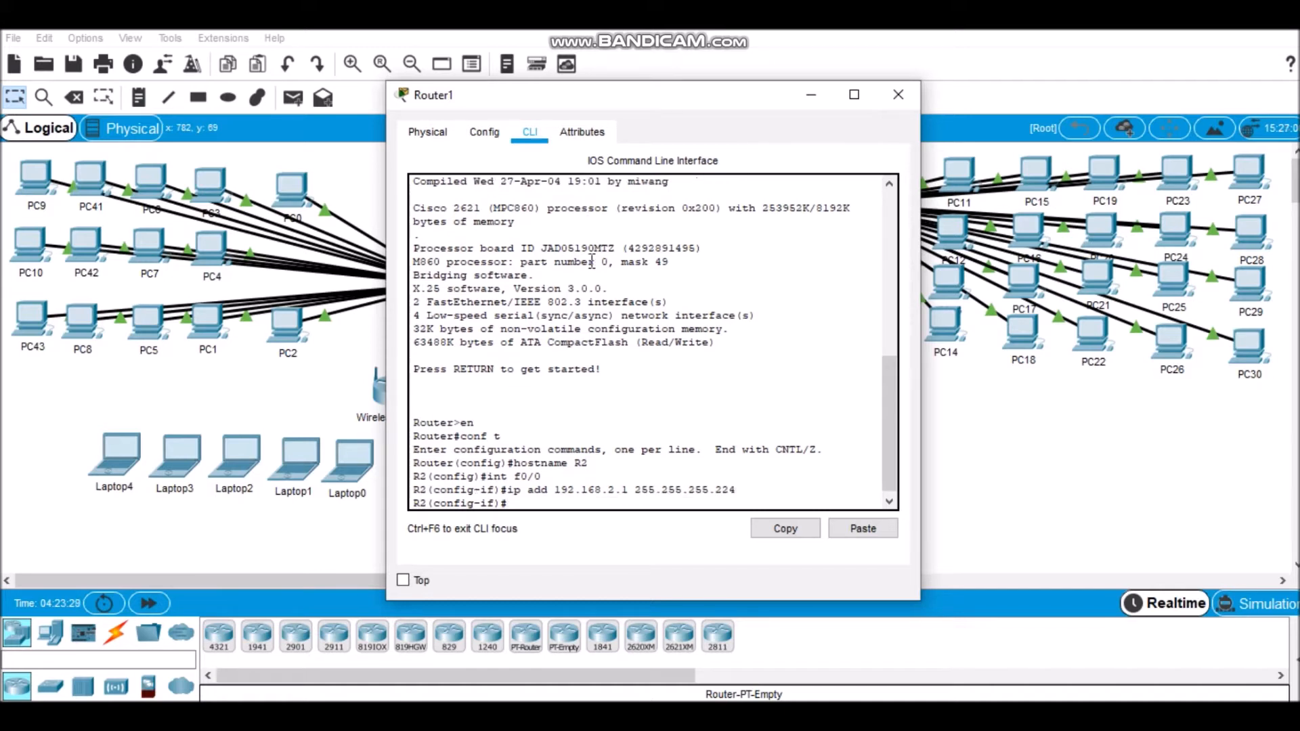
Step: Enable R2's f0/0 interface and return to global configuration mode
text(no sh)
key(Return)
text(ex)
key(Return)
key(Return)
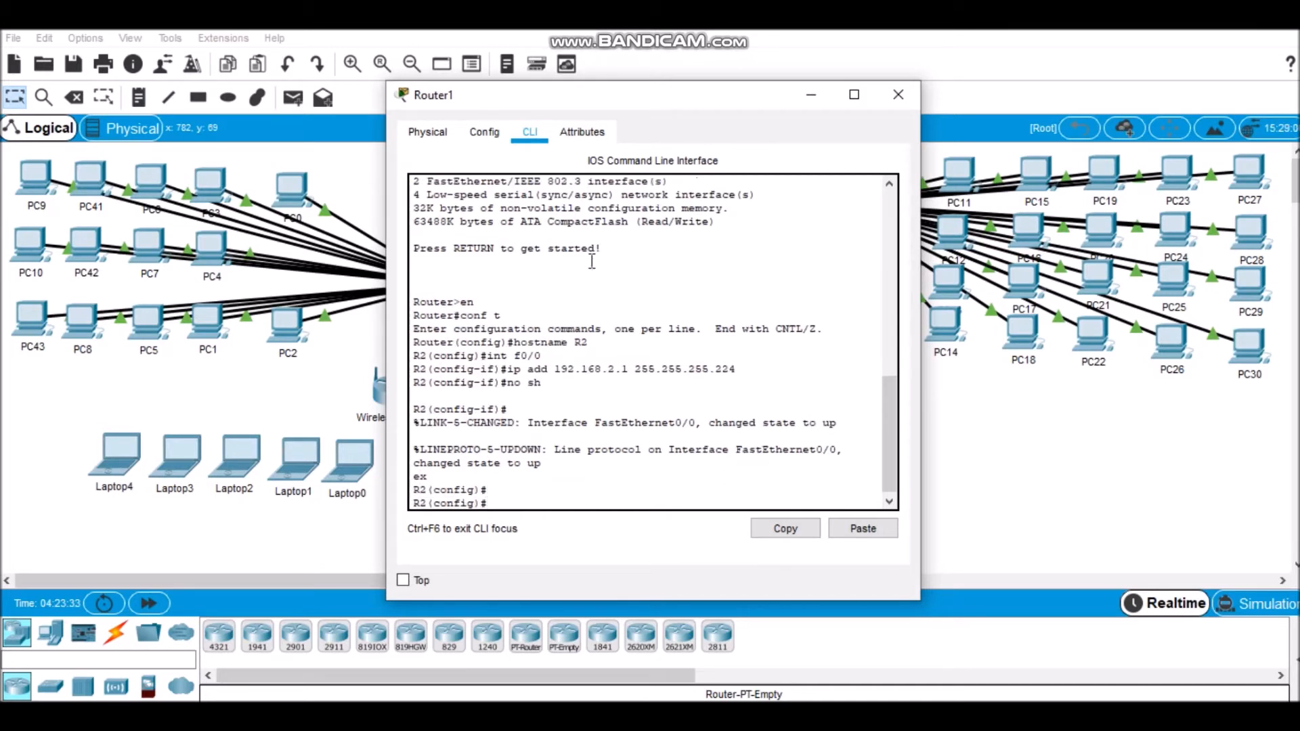
Step: Create DHCP pool R2 on R2 and set its default router to 192.168.2.1
text(ip dhcp pool R2)
key(Return)
text(de)
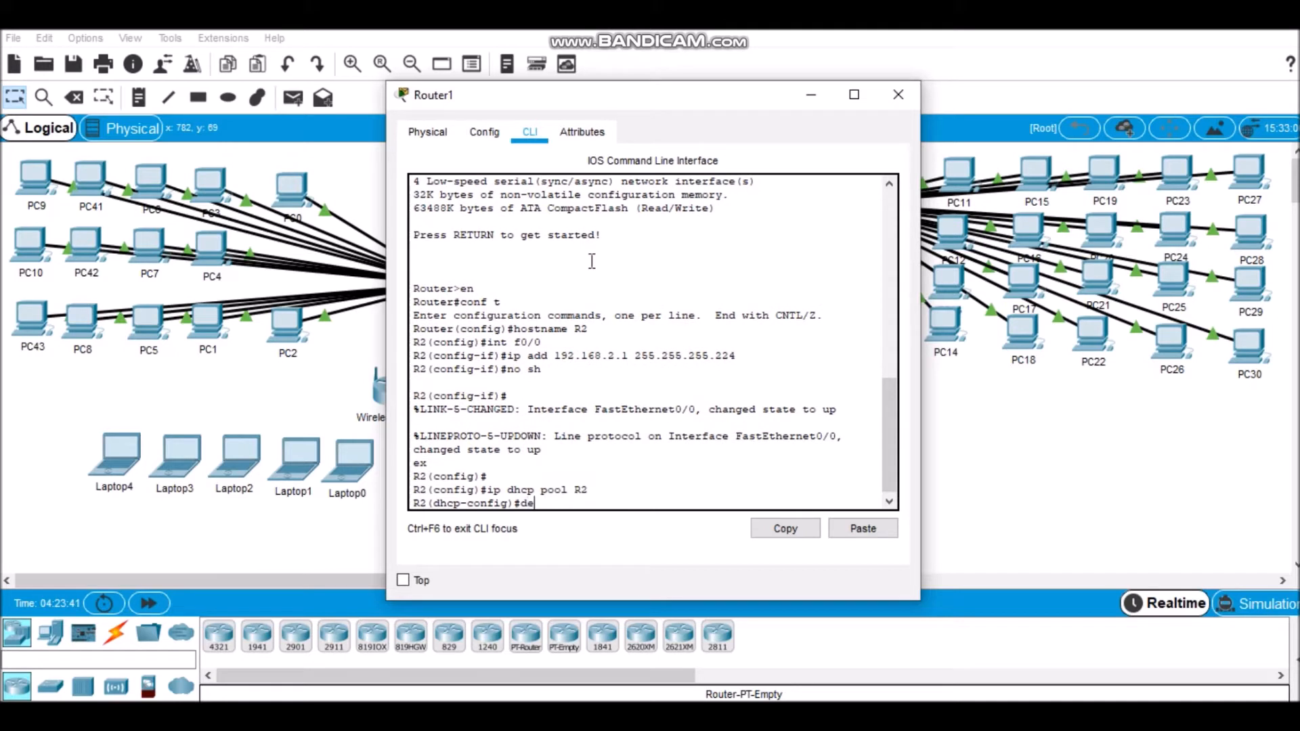
text(fault-router 192.168.2)
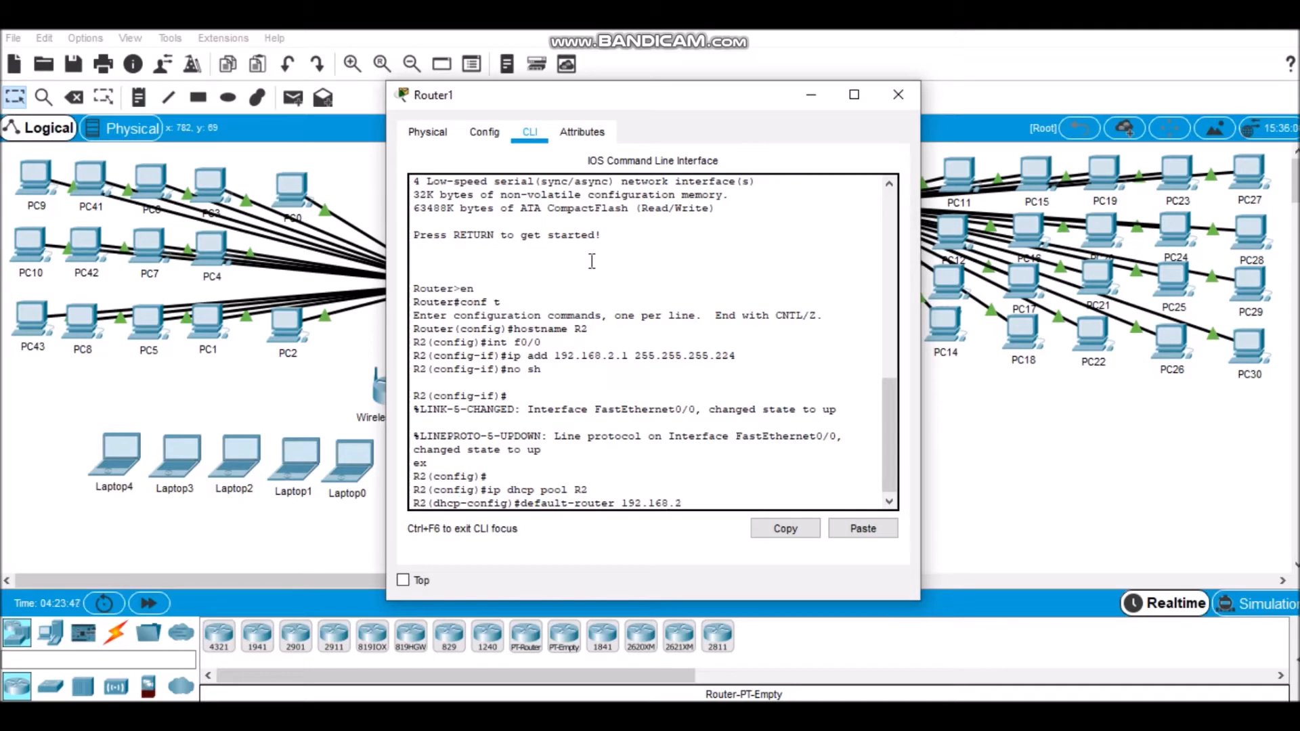
text(.1)
key(Return)
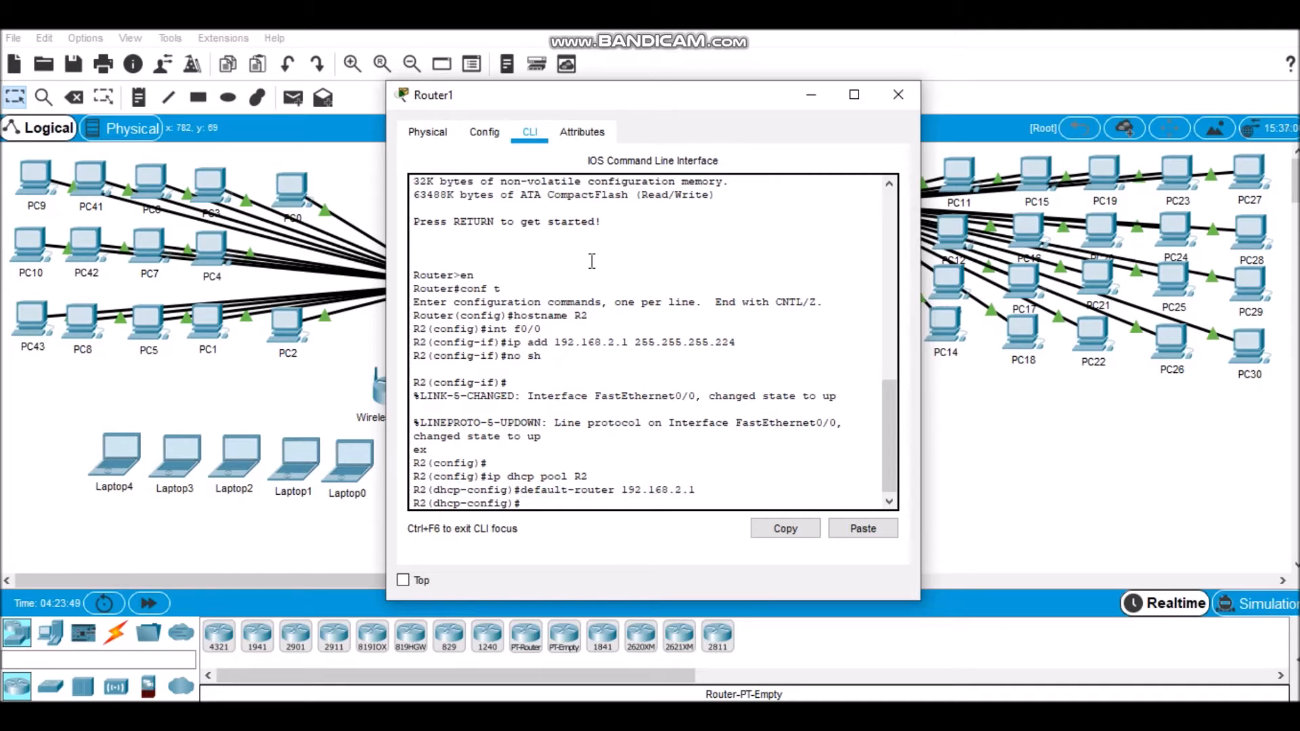
Step: Set the R2 DHCP pool's network to 192.168.2.0 with mask 255.255.255.224
text(network 192.168.2.0 255.255.255.)
key(BackSpace)
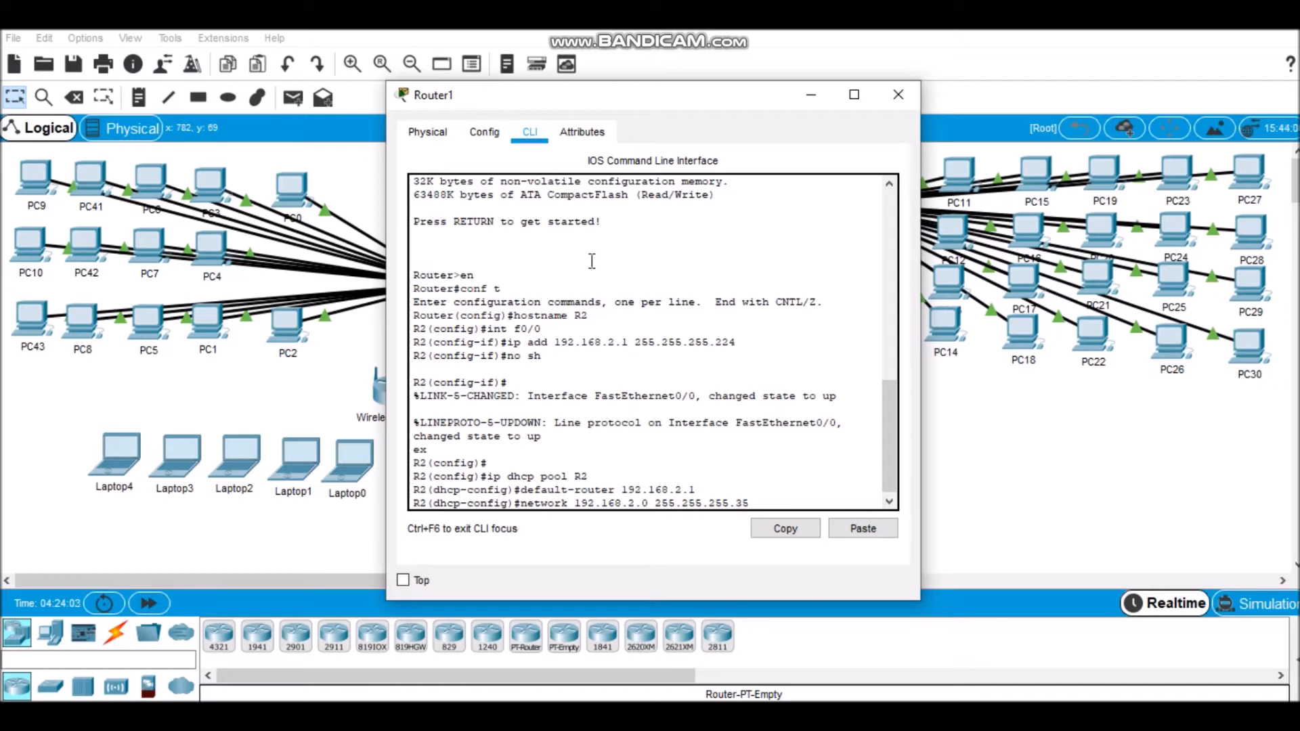
text(240)
key(BackSpace)
key(BackSpace)
text(3)
key(BackSpace)
text(24)
key(Return)
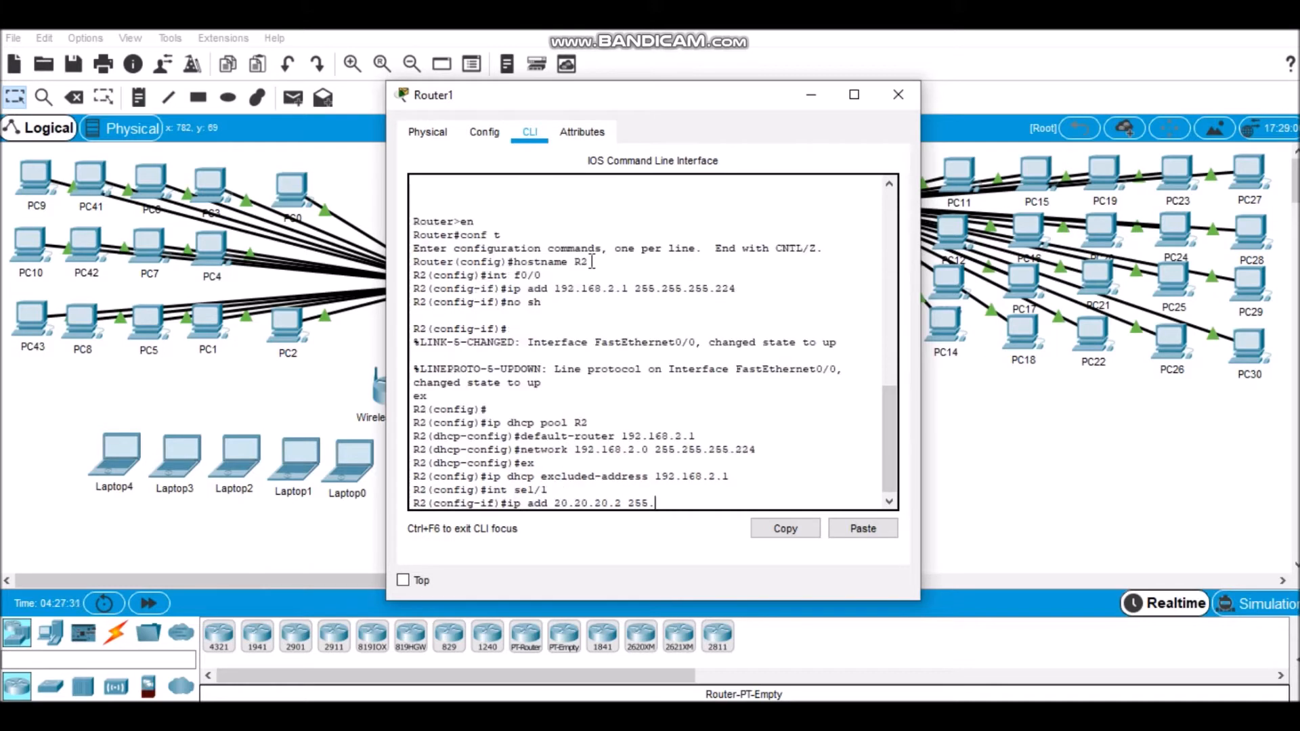
Step: Assign 20.20.20.2 with mask 255.255.255.252 to R2's serial interface se1/1, enable it and return to global configuration mode
text(255.255.255.252)
key(Return)
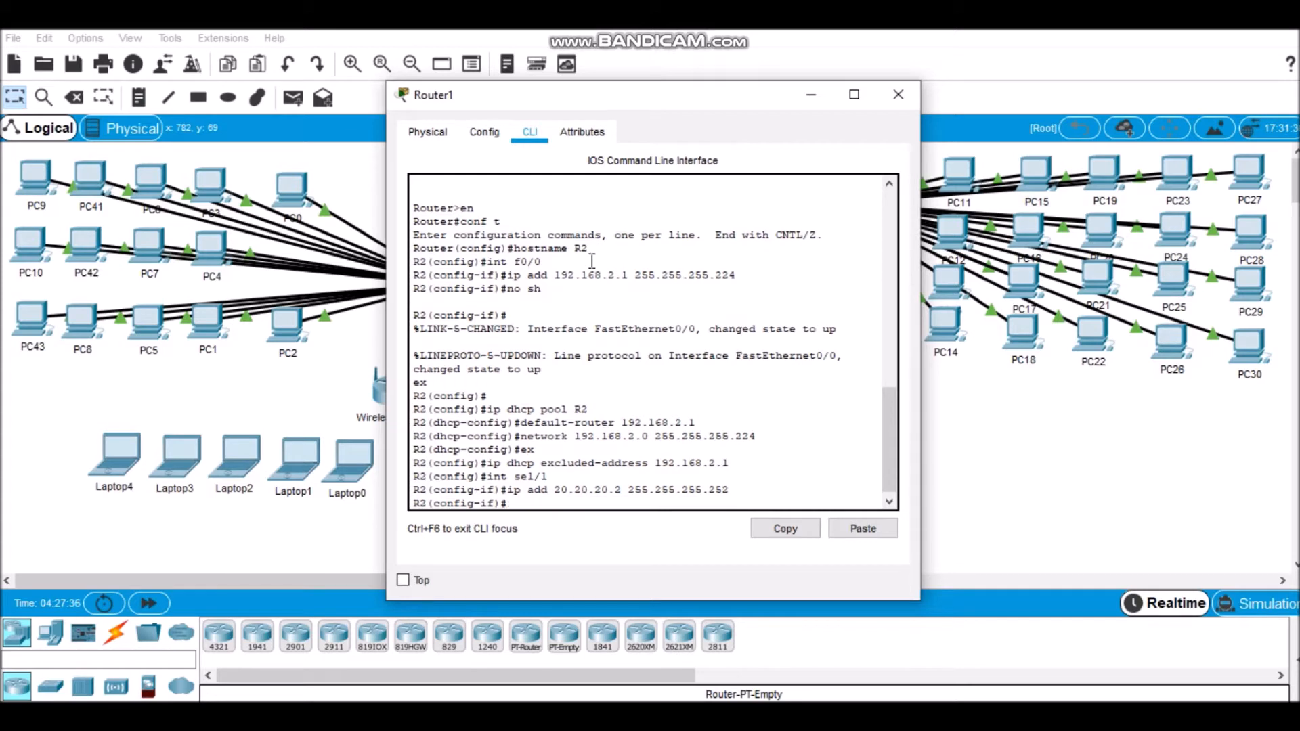
text(no sh)
key(Return)
text(ex)
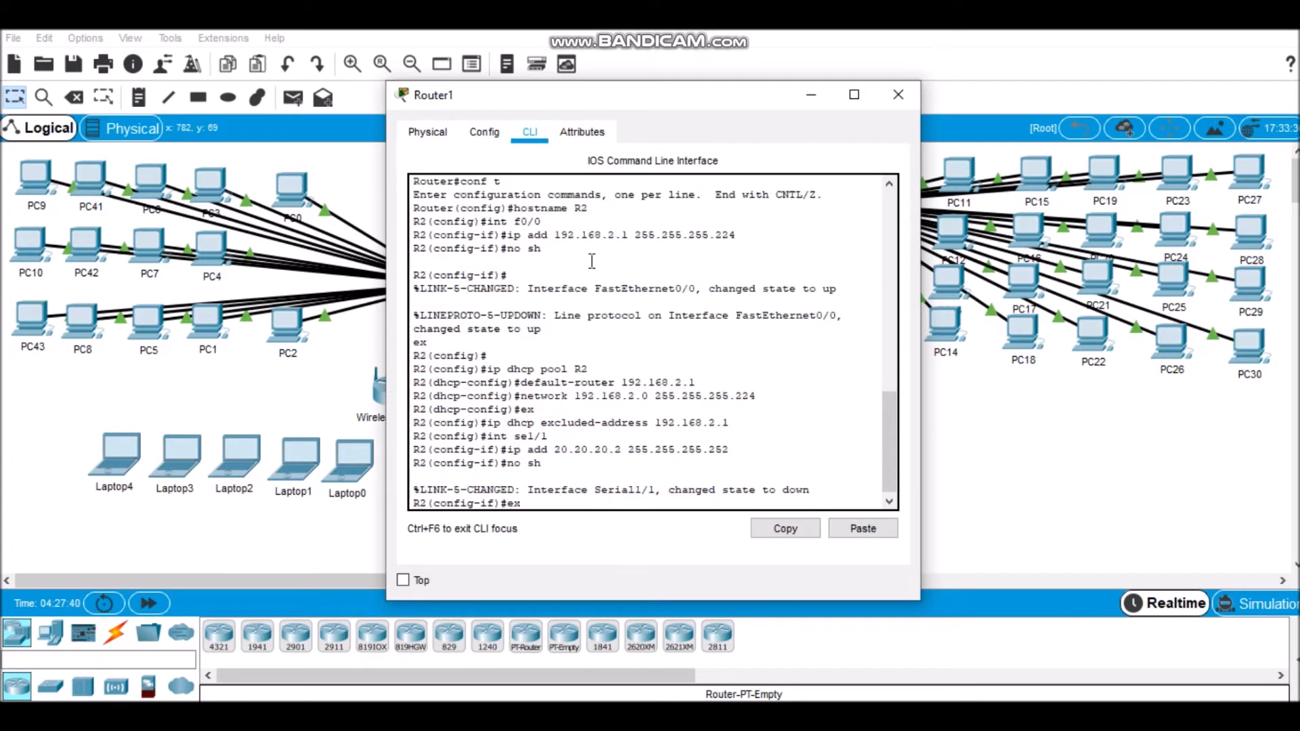
key(Return)
Step: Assign 10.10.10.2 with mask 255.255.255.252 to R2's serial interface se1/0, enable it and exit the interface configuration
text(int sel/0)
key(Return)
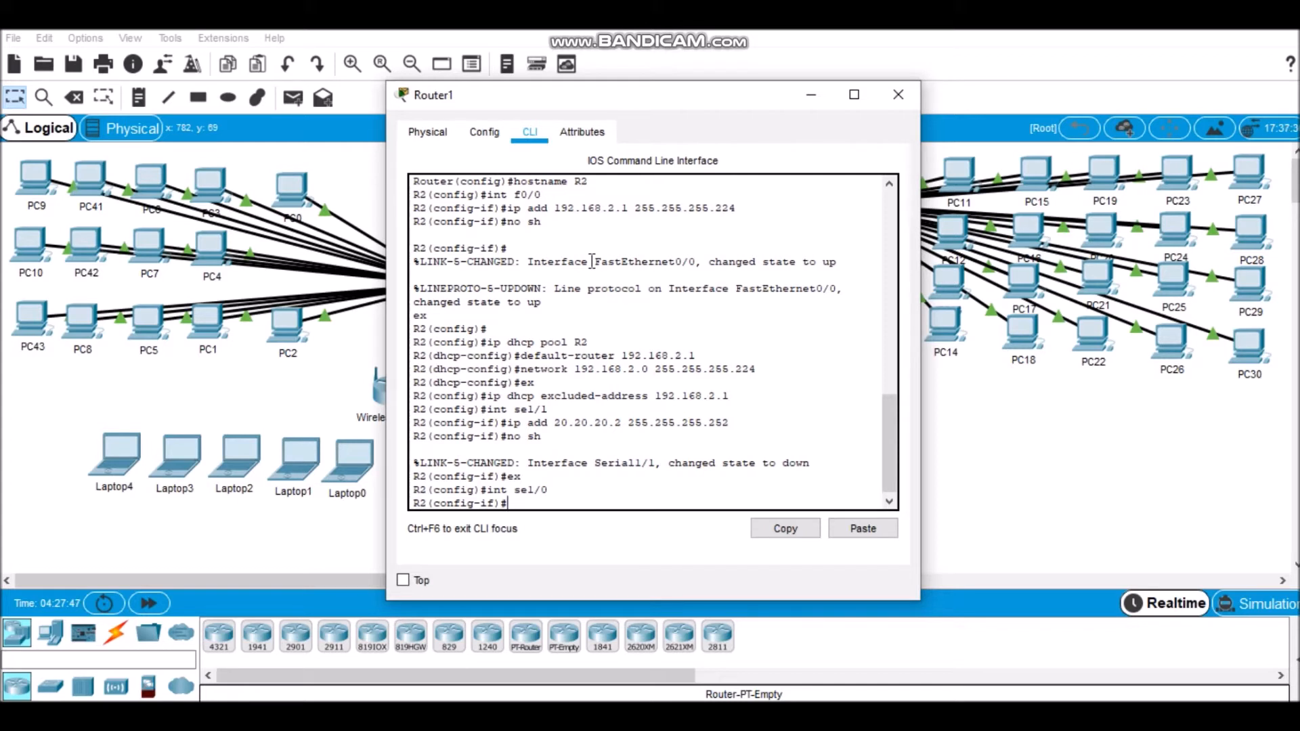
text(ip add 10.10.10.2 255.255.)
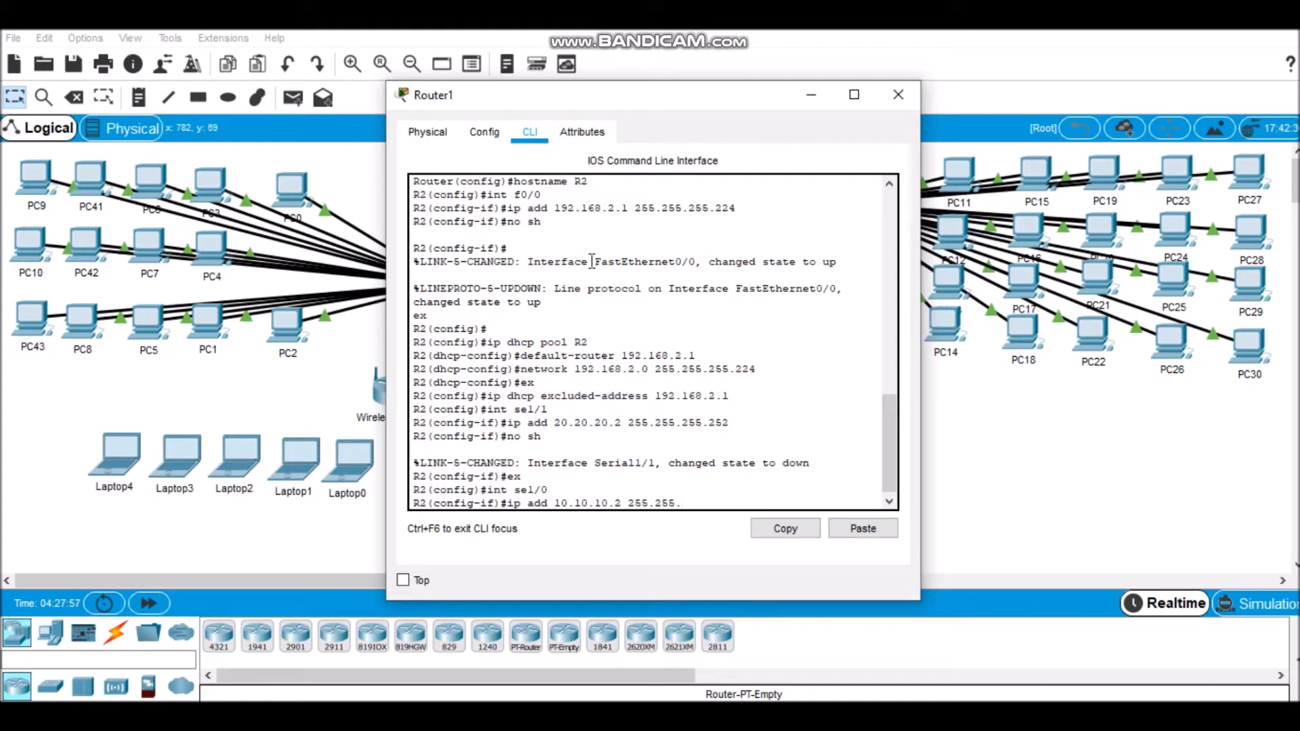
text(255.252)
key(Return)
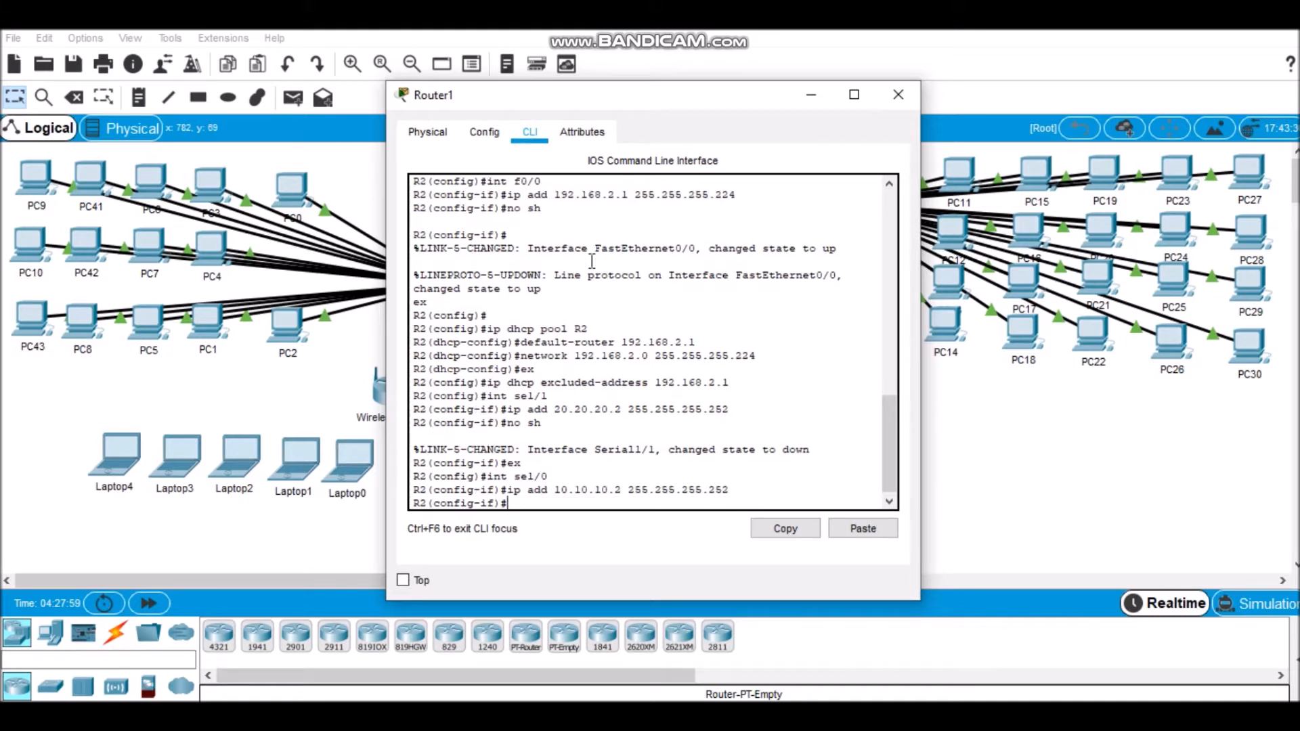
text(no sh)
key(Return)
text(ex)
key(Return)
Step: Start RIP configuration on R2 and advertise network 20.20.20.0
text(router rip)
key(Return)
text(net)
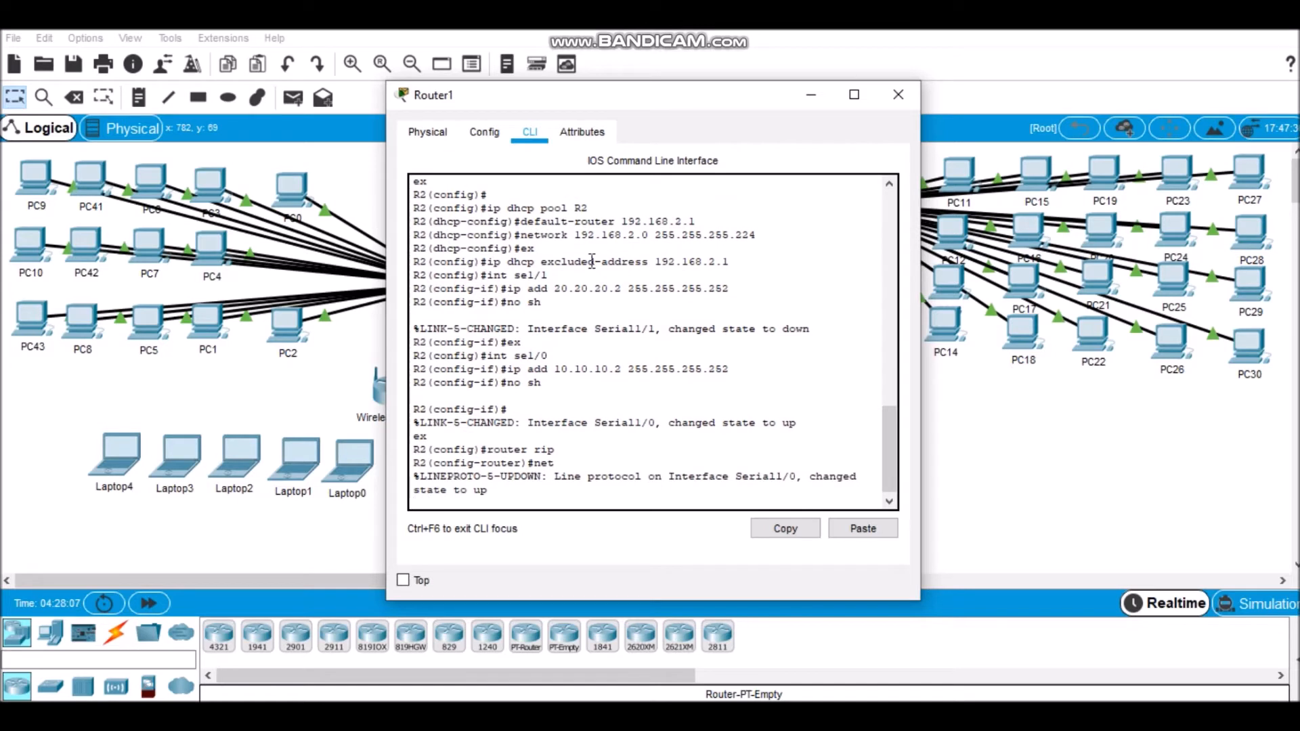
text(20.20.20.)
key(BackSpace)
key(BackSpace)
key(BackSpace)
key(BackSpace)
key(BackSpace)
key(BackSpace)
key(BackSpace)
key(BackSpace)
key(BackSpace)
key(BackSpace)
key(BackSpace)
key(BackSpace)
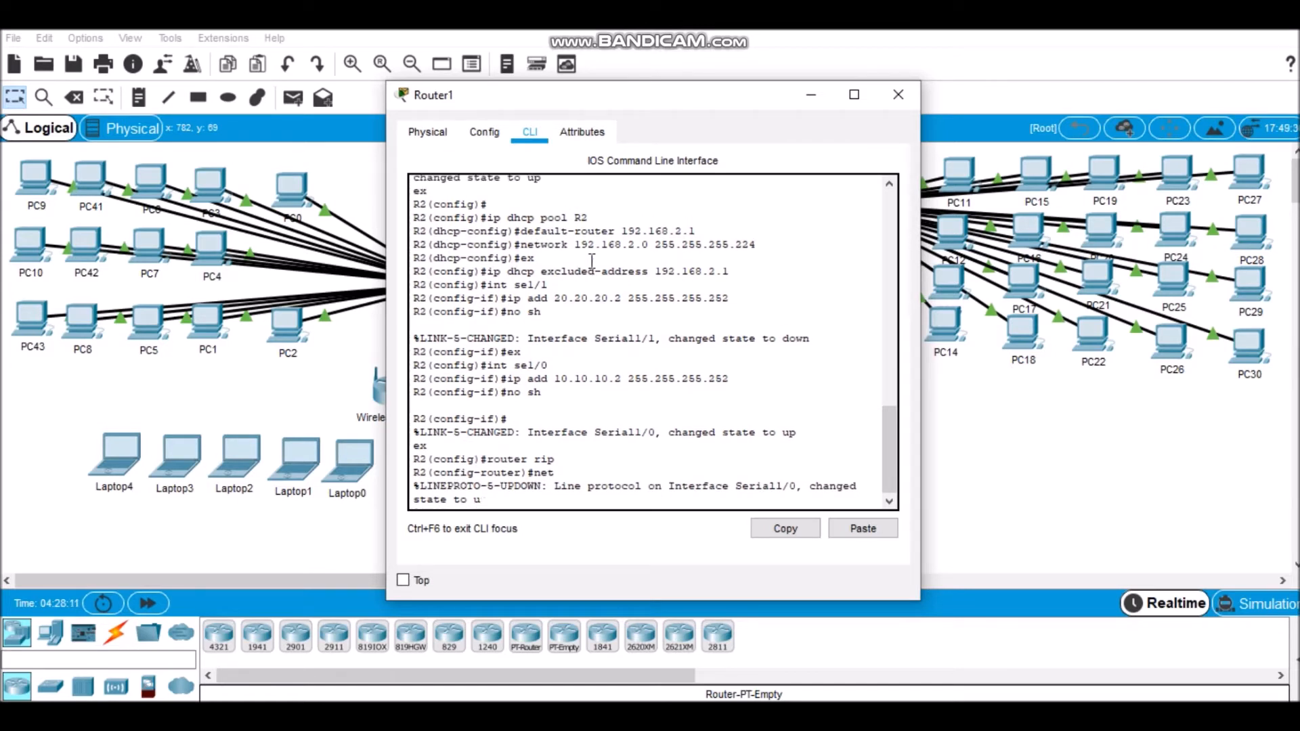
text(net 20)
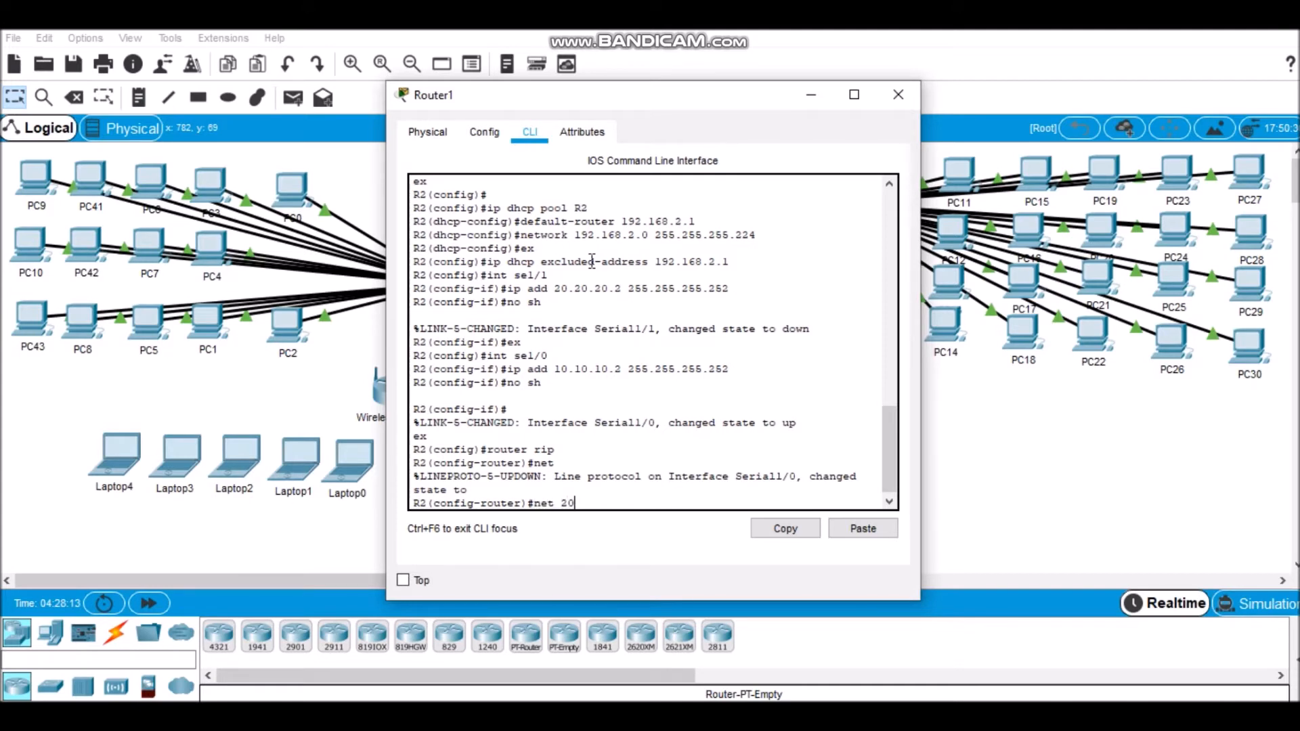
text(.20.20.0)
key(Return)
Step: Add network 192.168.2.0 to R2's RIP routing
text(192.16)
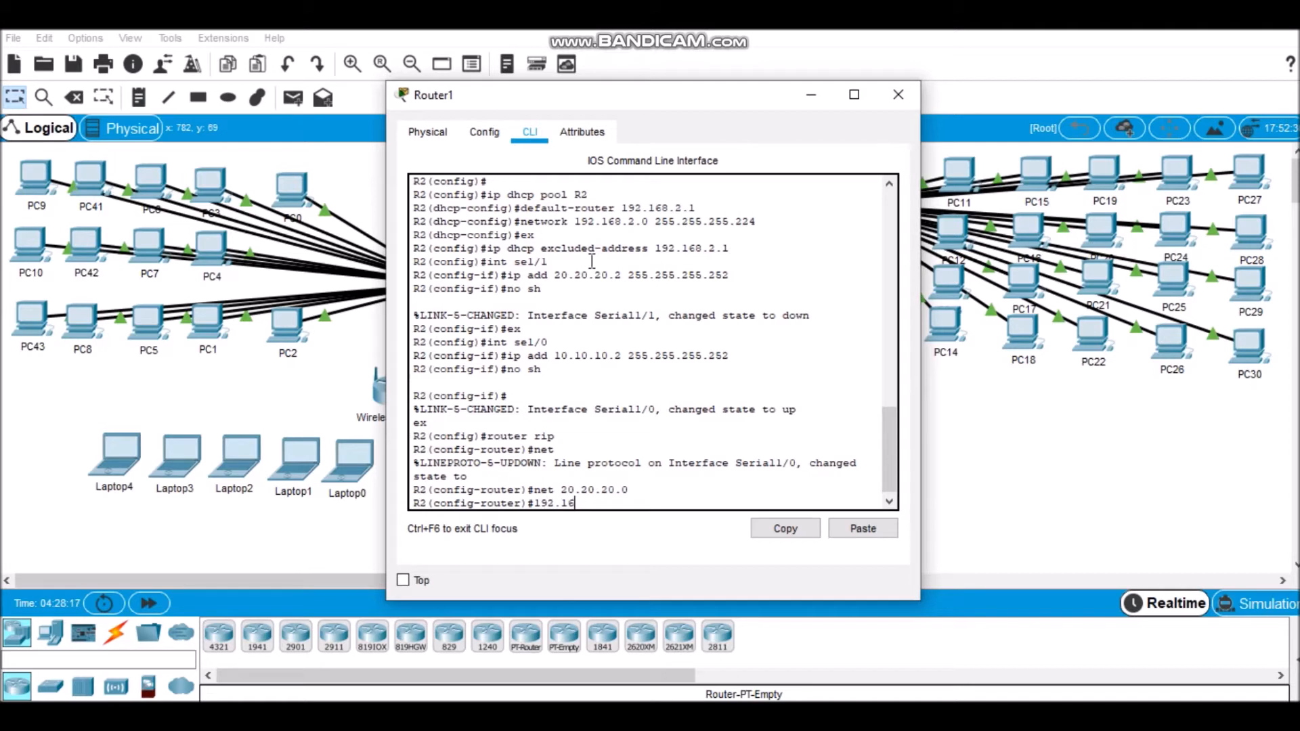
text(8.2.0)
key(Return)
text(net 10)
key(BackSpace)
text(92.16)
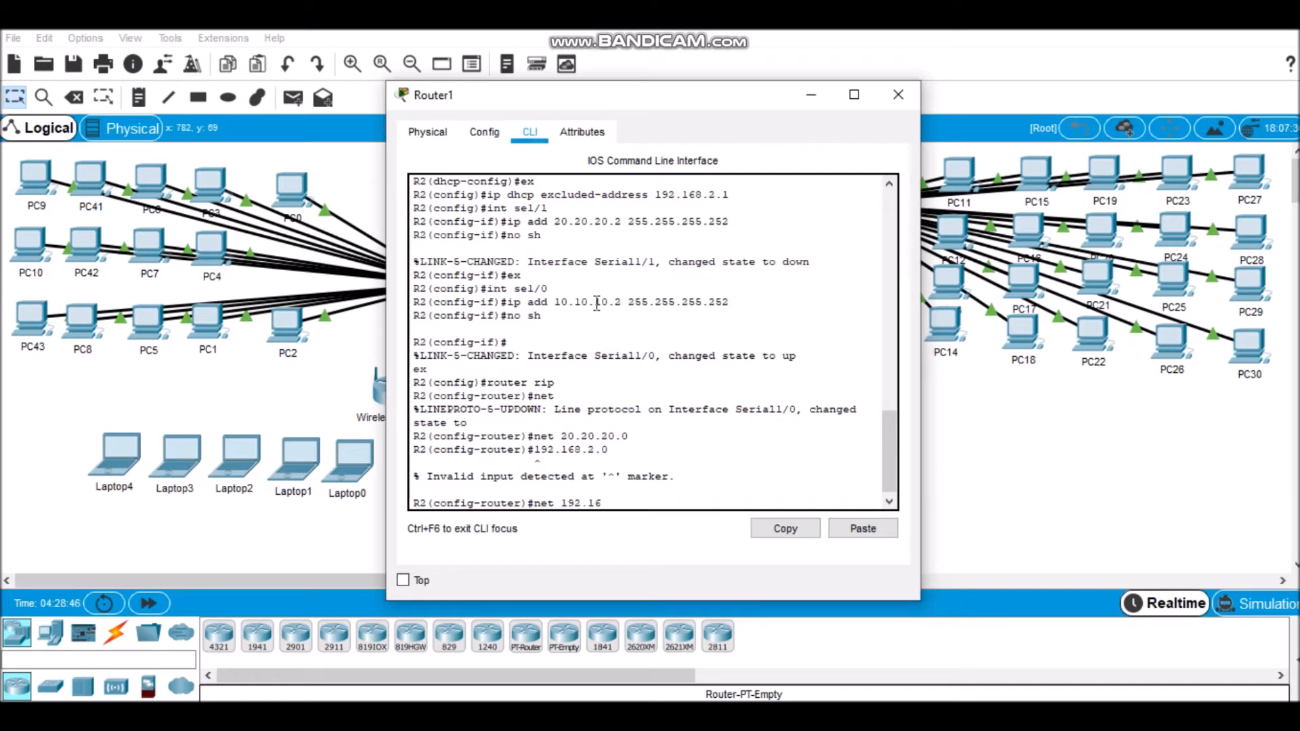
text(8.2.0)
key(Return)
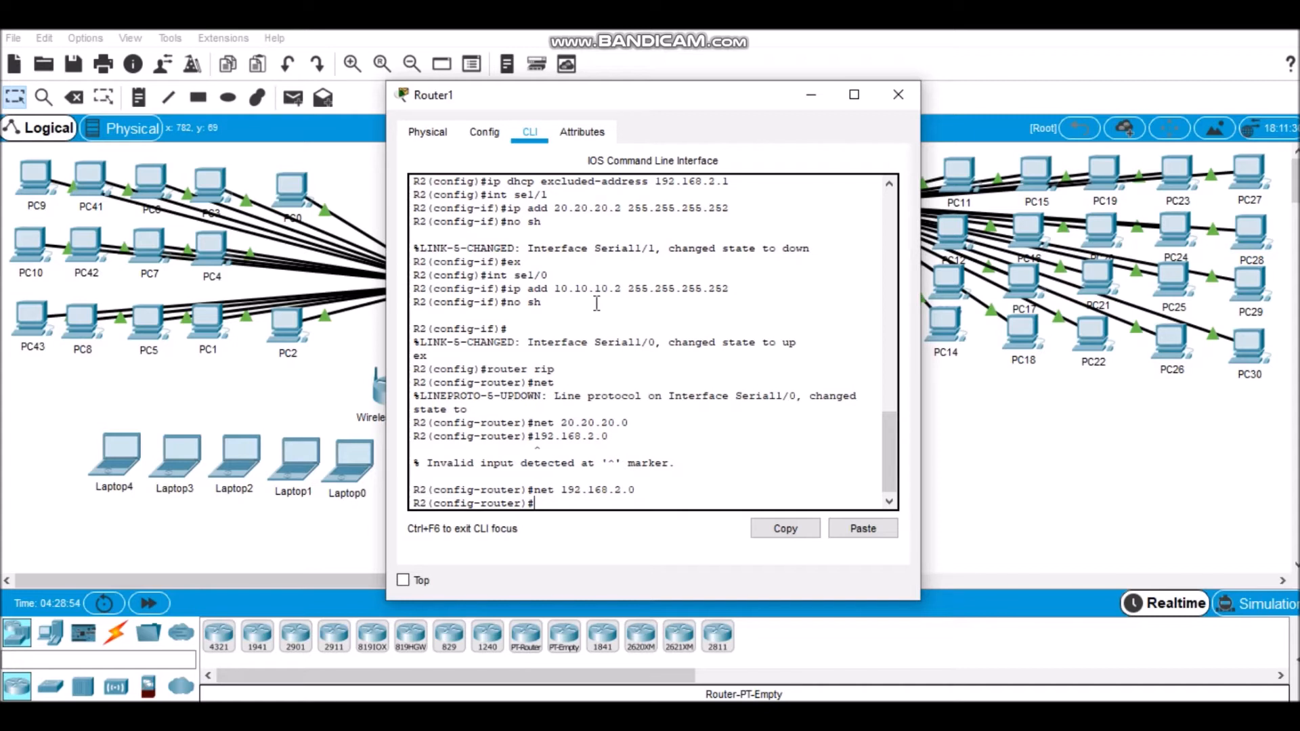
Step: Add network 10.10.10.0 to R2's RIP routing
text(10.10.10.0)
key(Return)
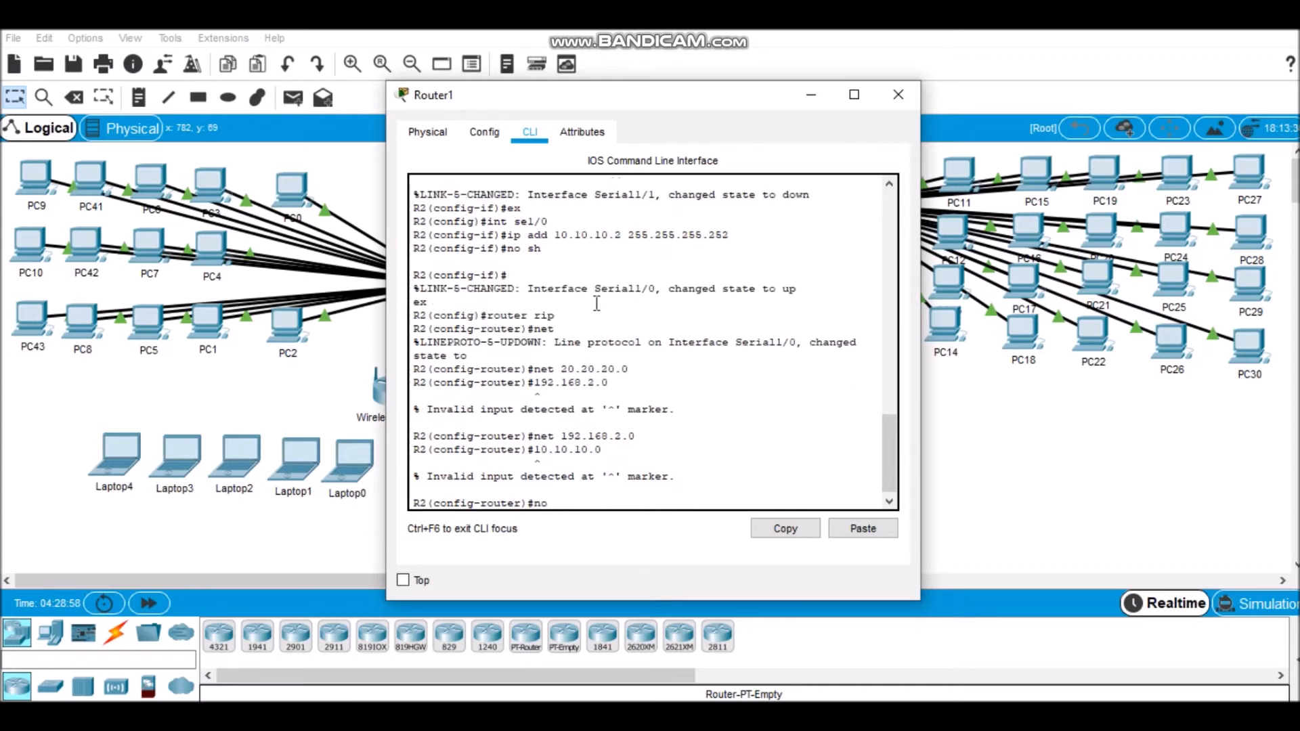
text(net 10.10.10.0)
key(Return)
Step: Disable RIP auto-summary on R2, exit the router configuration and close the Router1 window
text(no auto-summary)
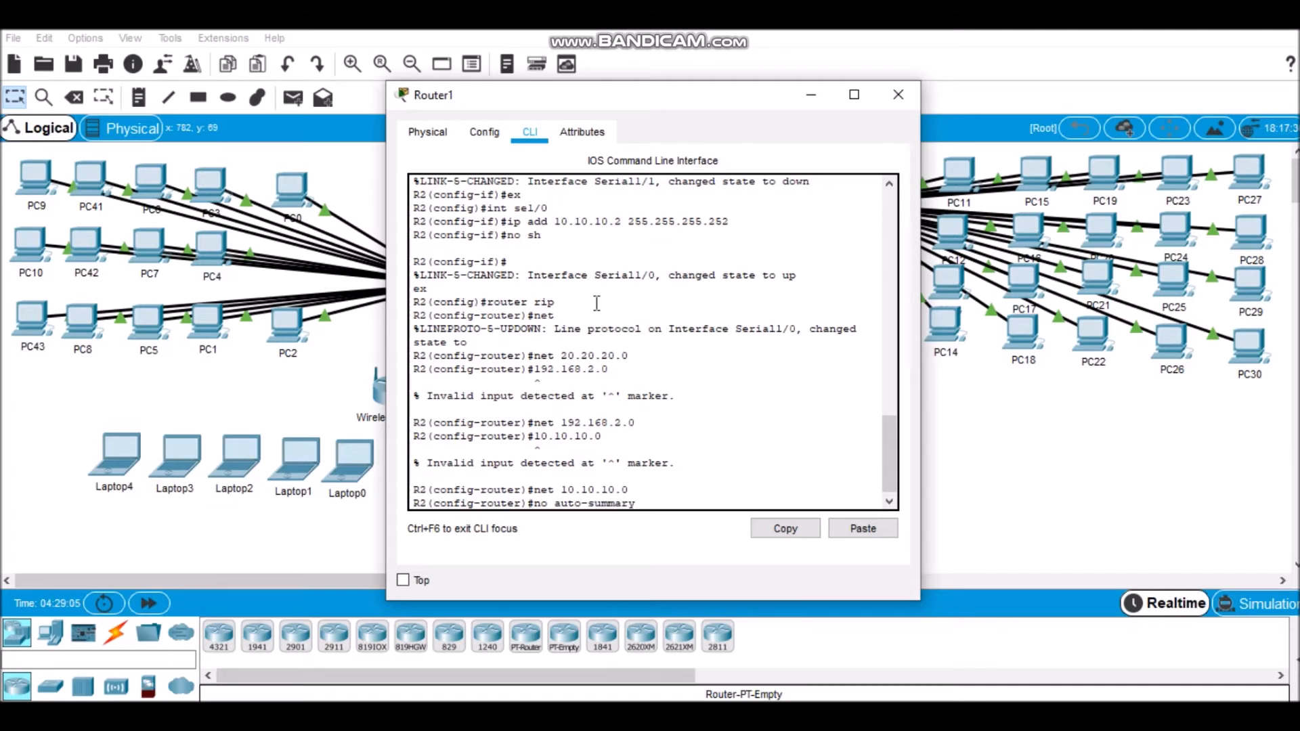
key(Return)
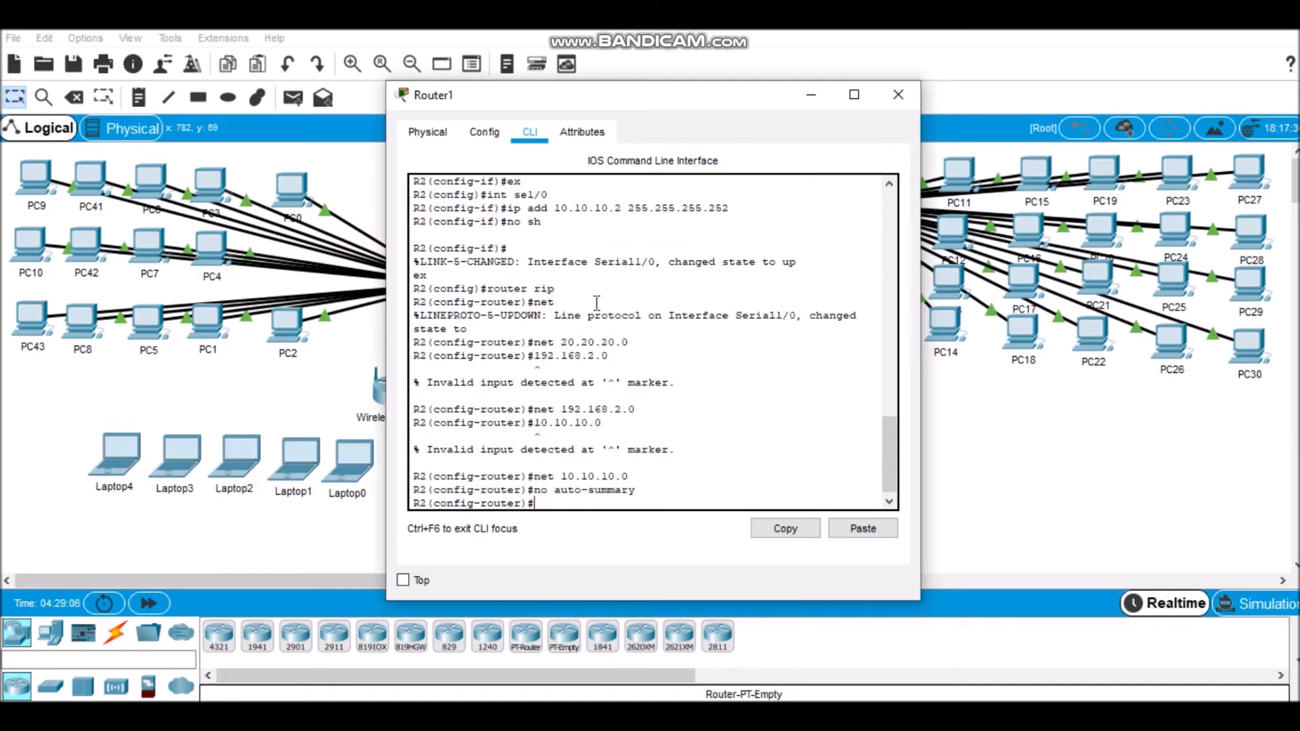
text(ex)
key(Return)
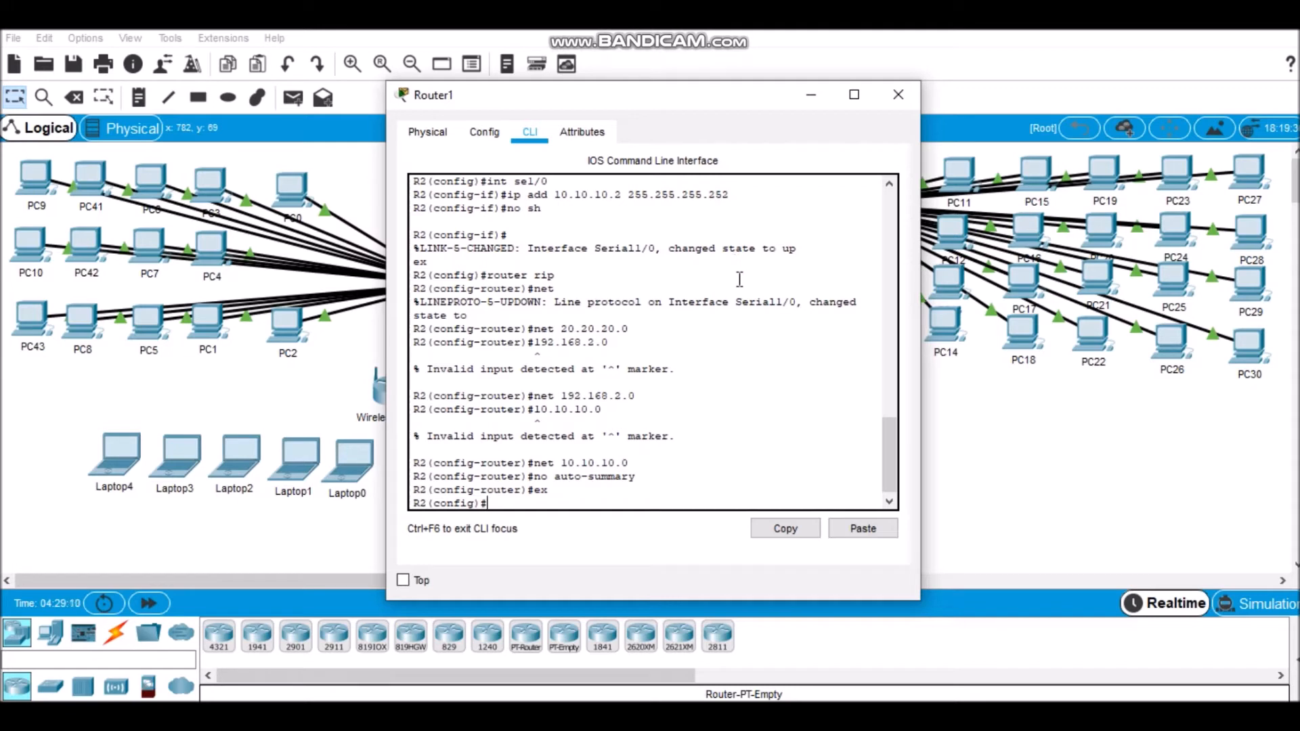
click(899, 94)
Step: Access Router2's command line, enter global configuration mode and set the hostname to R3
click(590, 421)
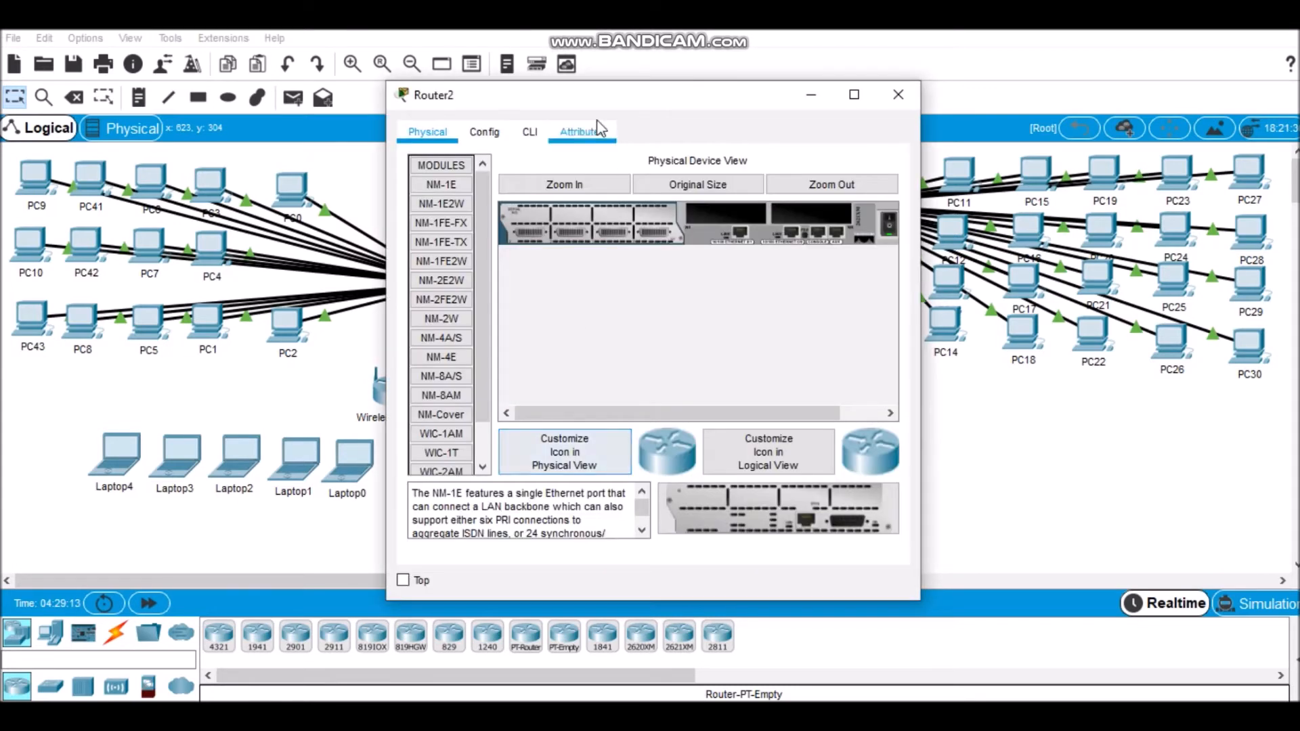
click(540, 136)
key(Return)
text(en)
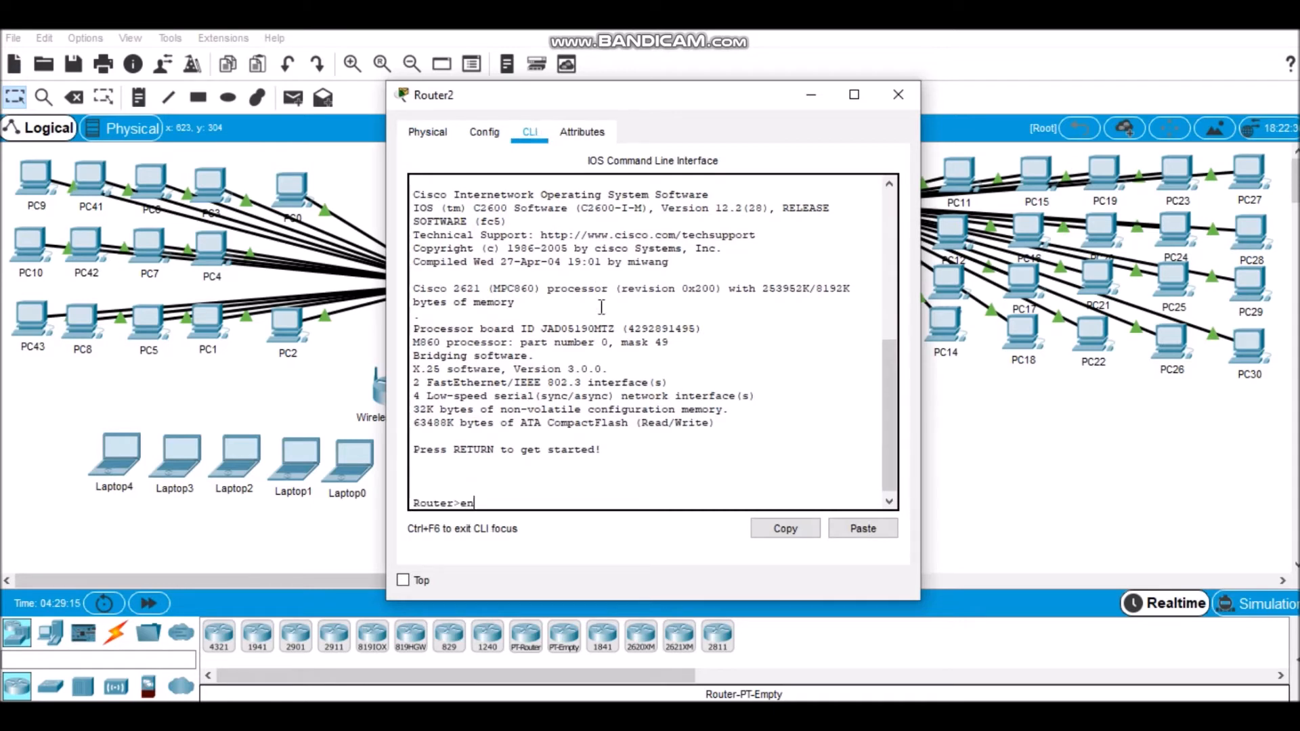
key(Return)
text(cof)
text(nf t)
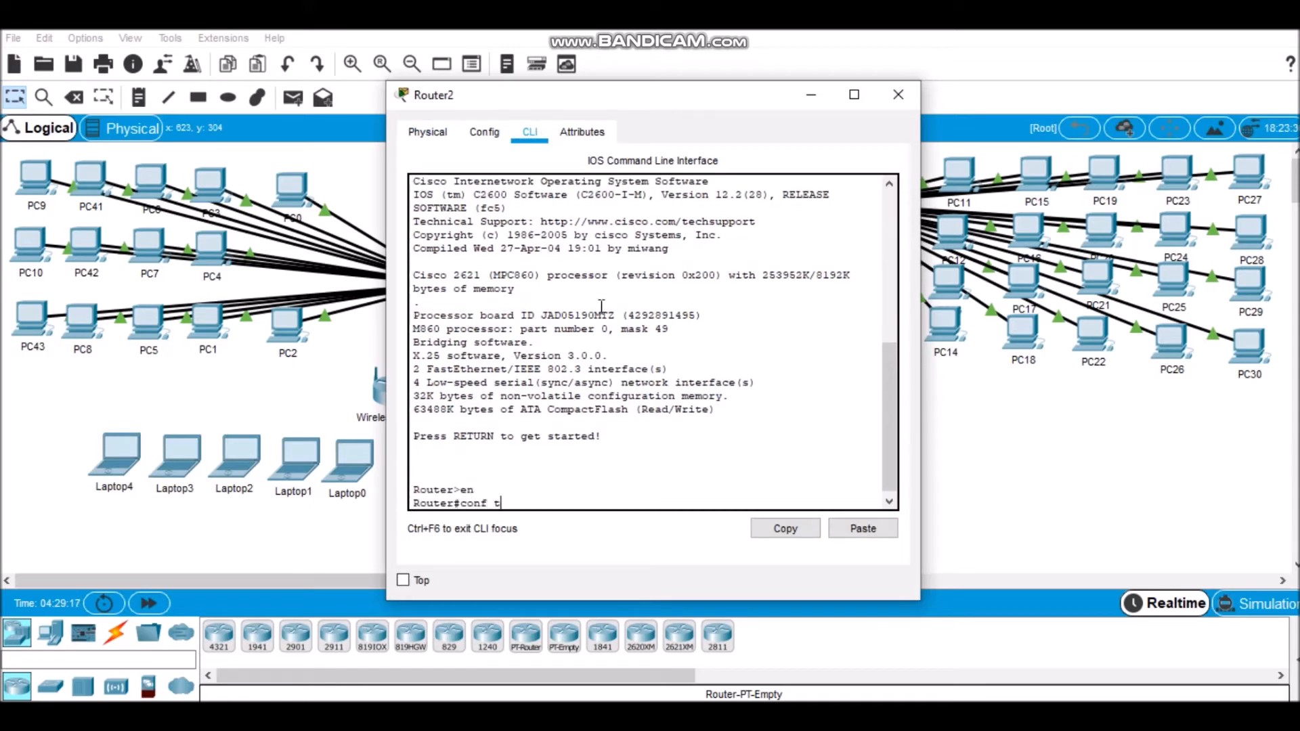
key(Return)
text(hostname R3)
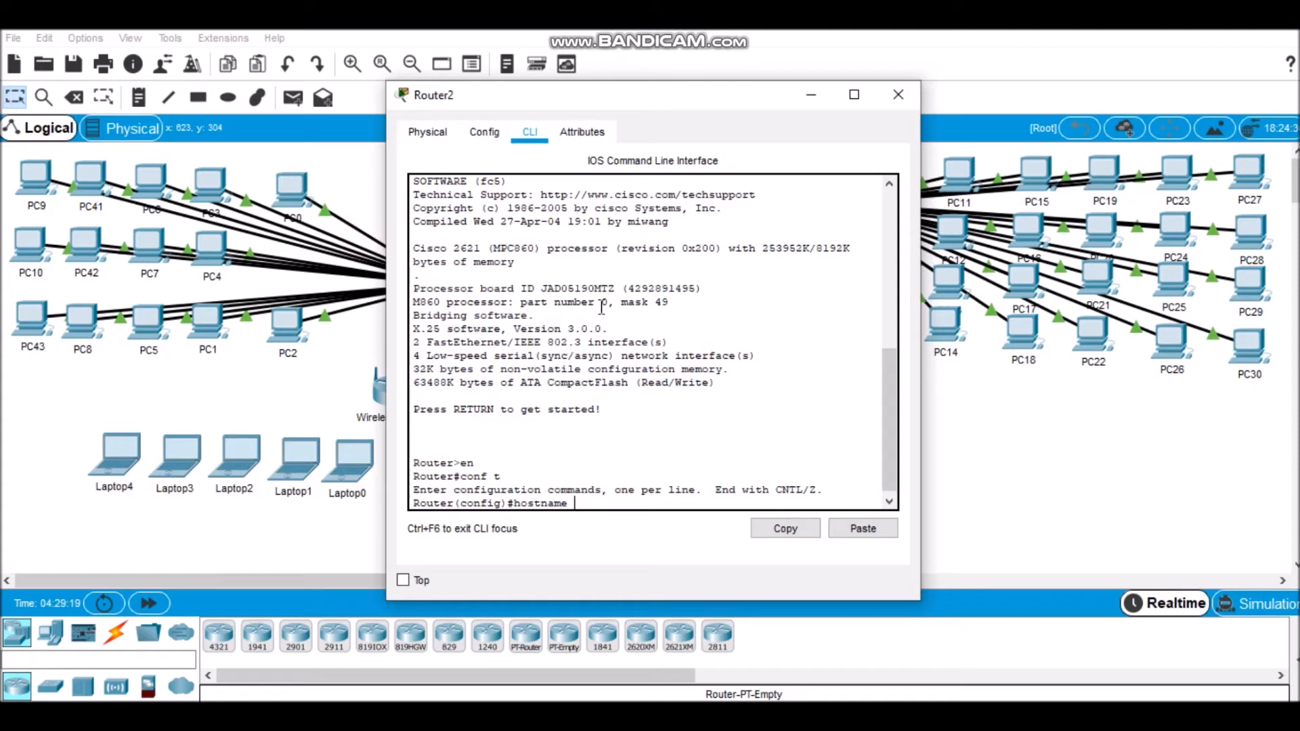
key(Return)
Step: Assign IP address 192.168.3.1 with mask 255.255.255.240 to interface f0/0 on R3
text(int f0.)
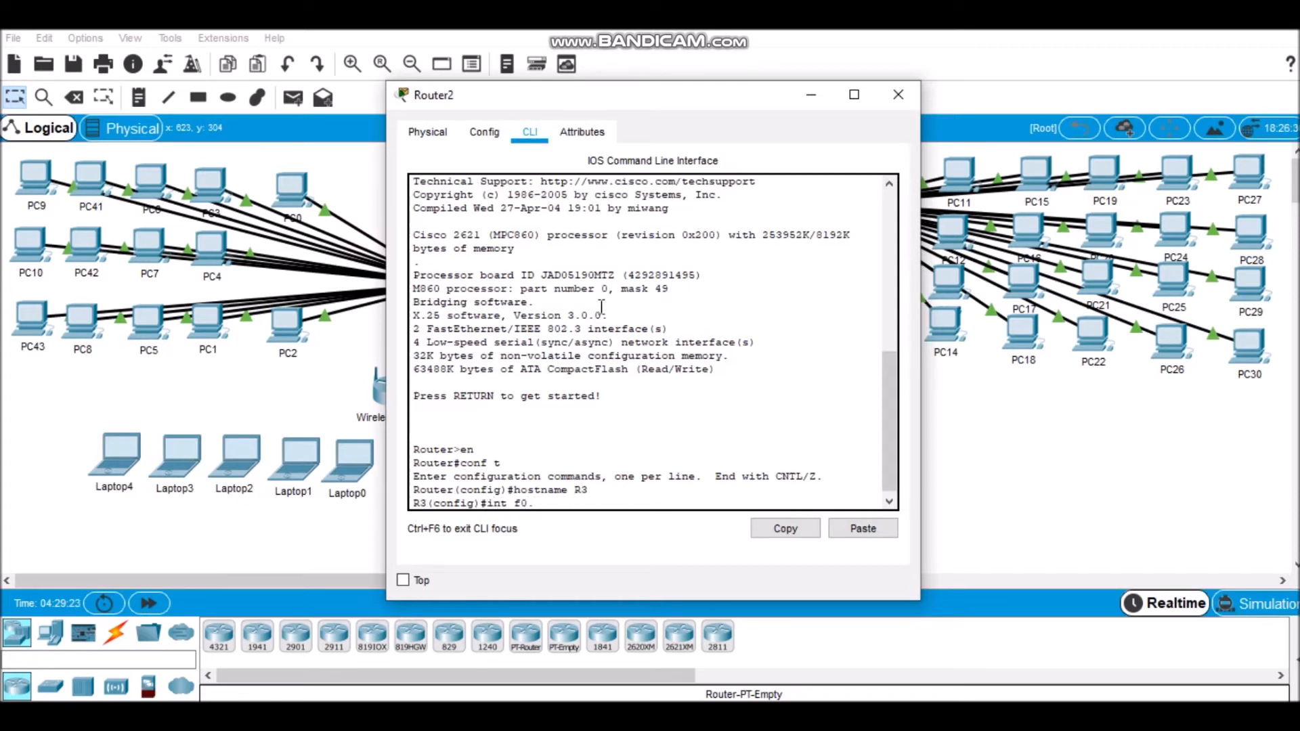
key(BackSpace)
text(/0)
key(Return)
text(ip add 192.168)
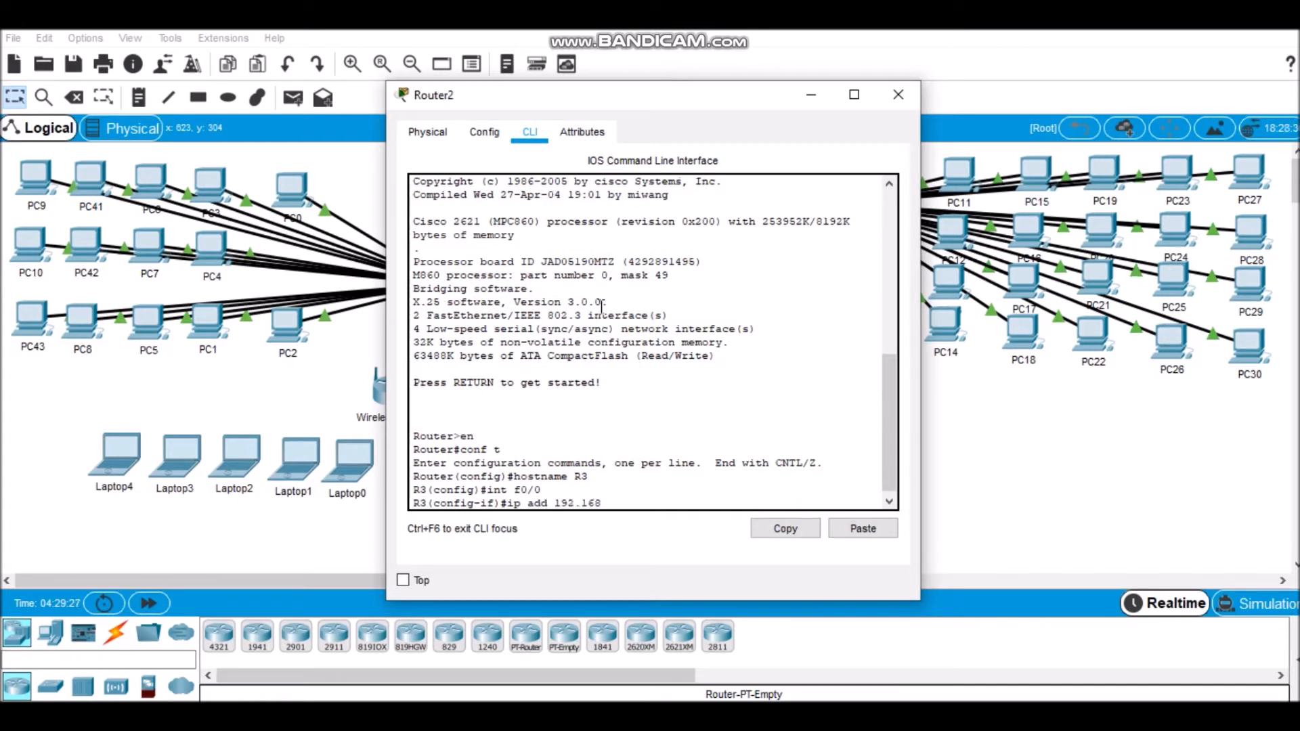
text(.3.1 255.255.)
text(2552)
text(.240)
key(Return)
Step: Enable R3's f0/0 interface and return to global configuration mode
text(no sh)
key(Return)
text(ex)
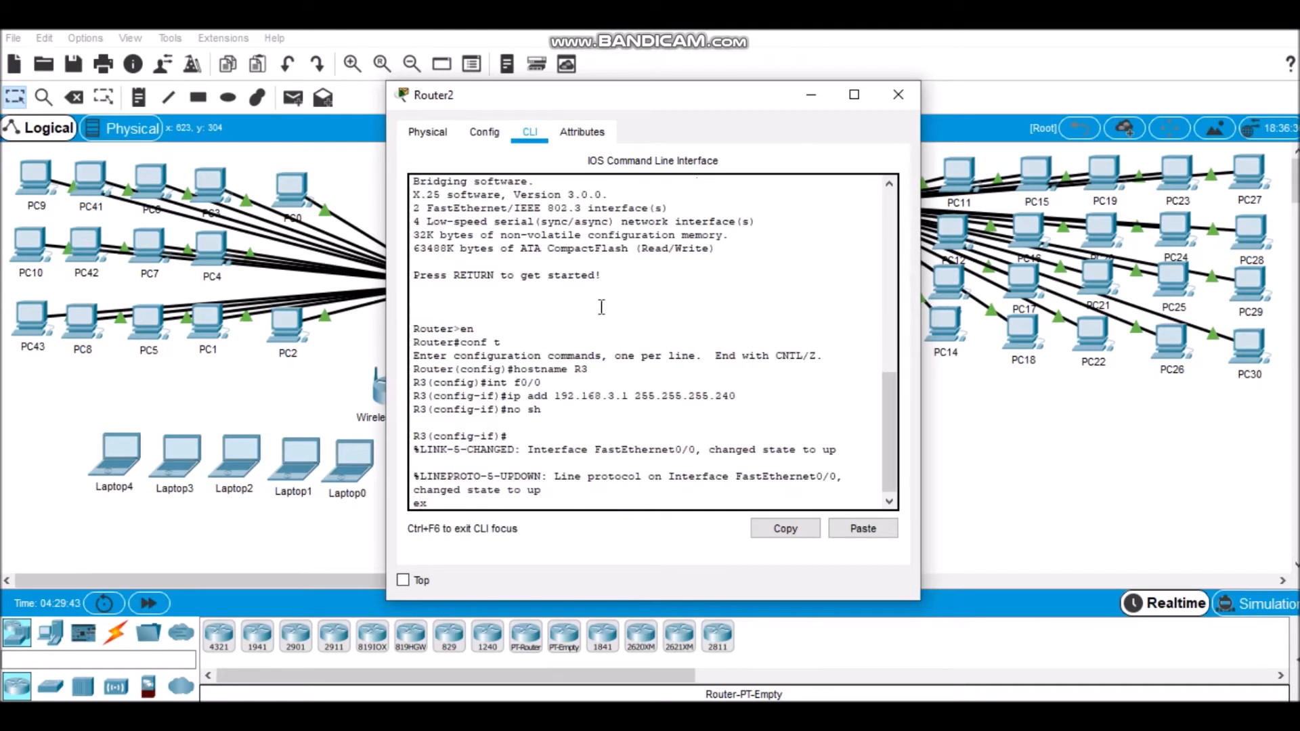
key(Return)
Step: Create DHCP pool R3 on R3 and set its default router to 192.168.3.1
text(ip)
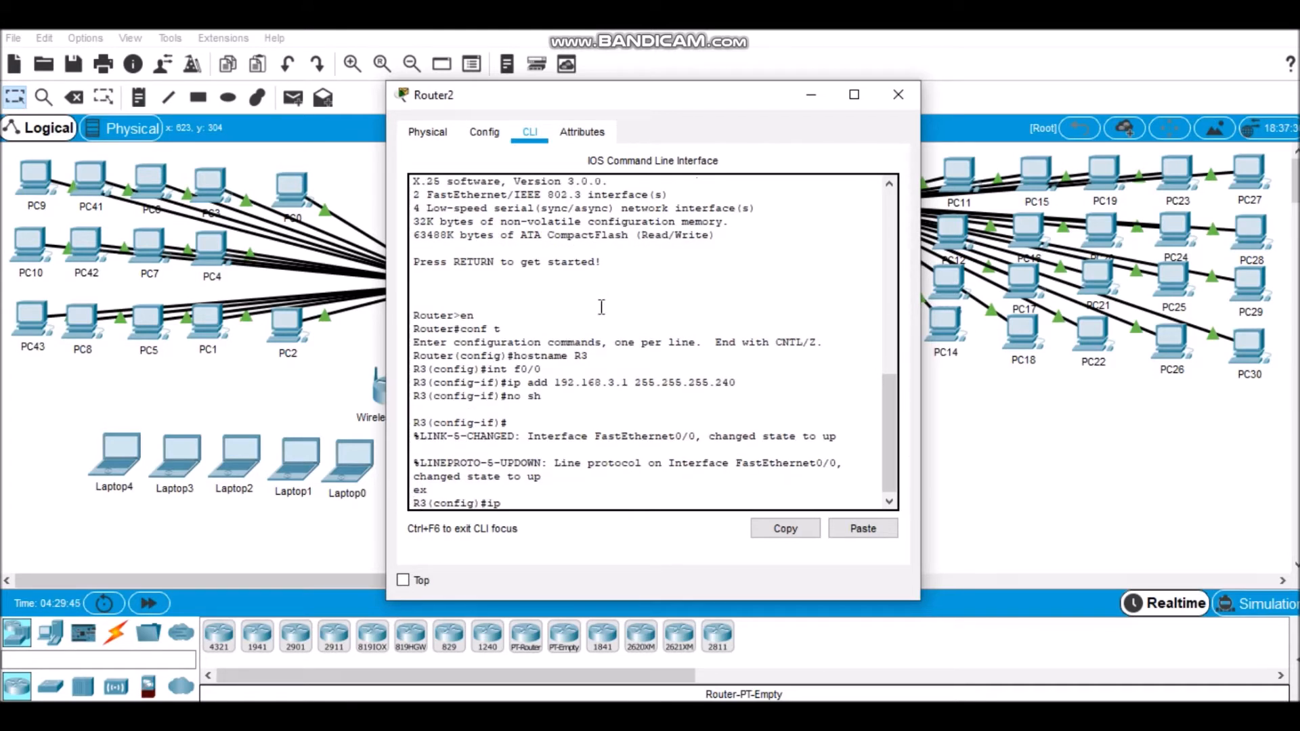
text( dhcp pool R3)
key(Return)
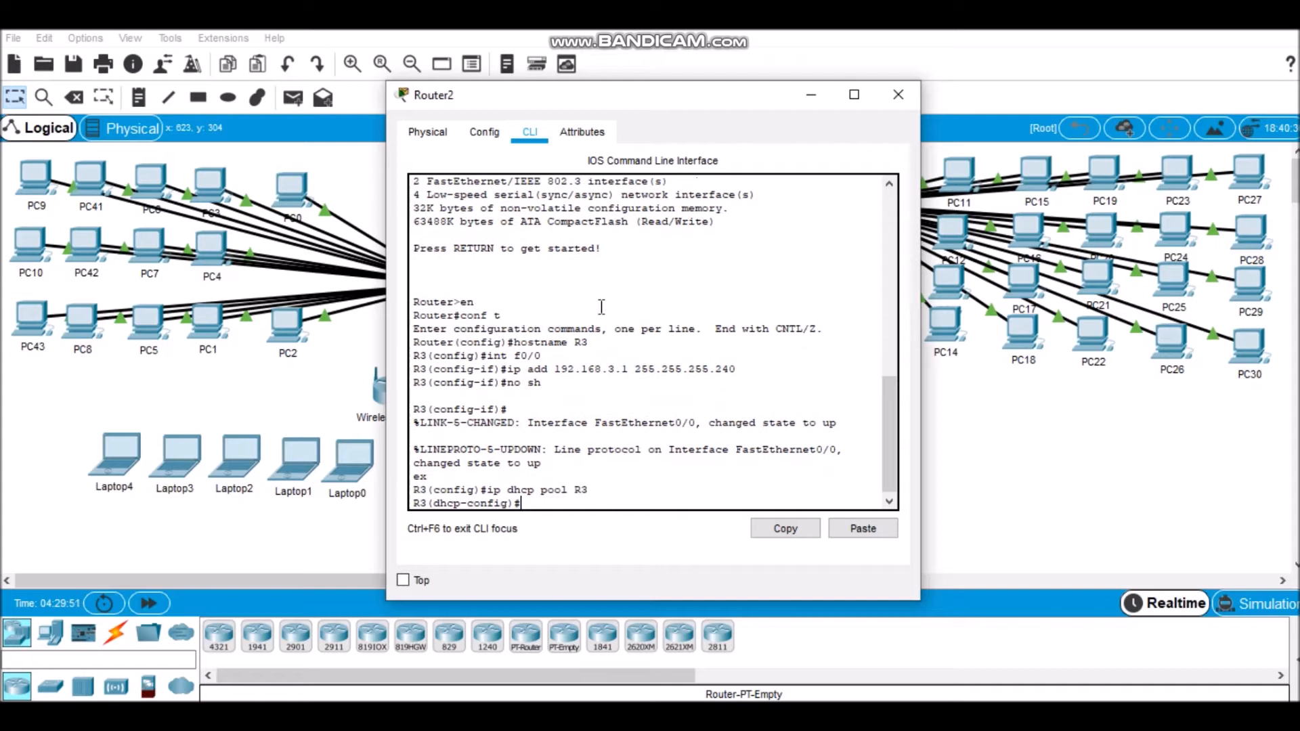
text(default-router 192.168.3.1)
key(Return)
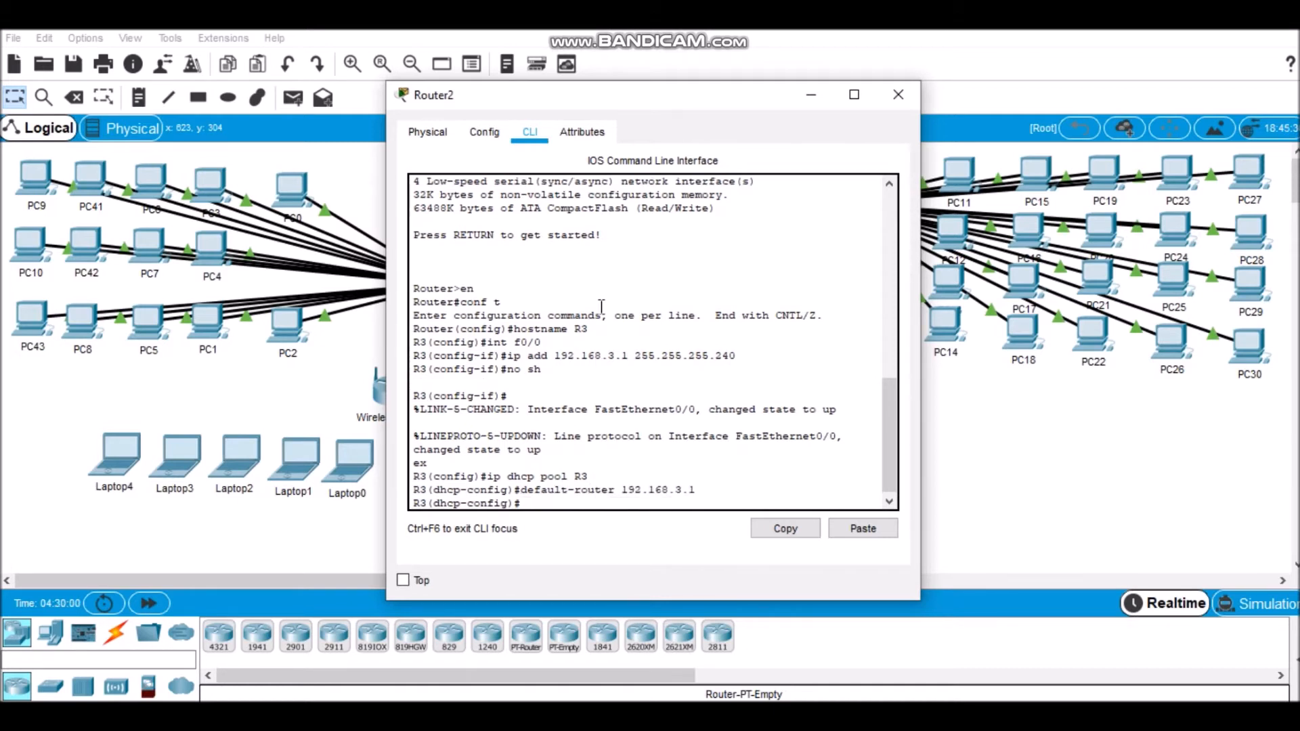
Step: Set the R3 DHCP pool's network to 192.168.3.0 with mask 255.255.255.240 and exit the pool configuration
text(network 192.168.3.0 255.255.25)
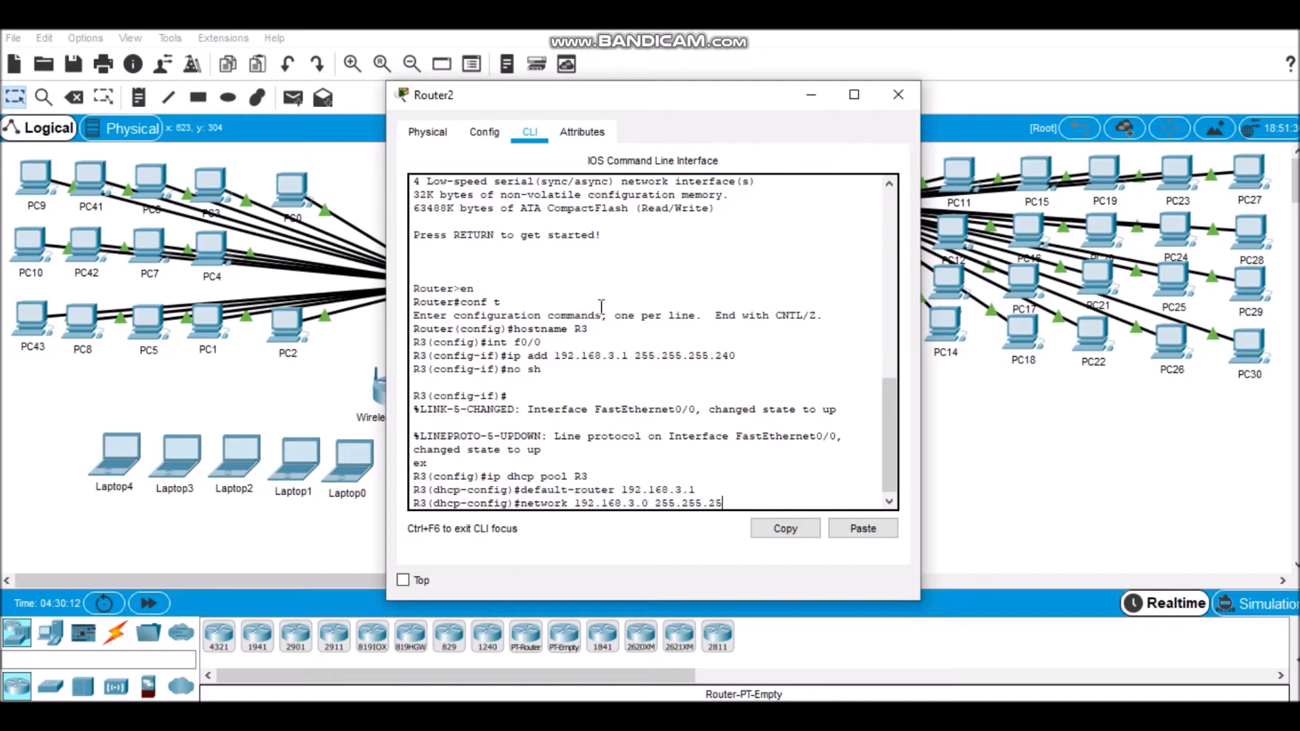
text(5.240)
key(Return)
text(exit)
key(Return)
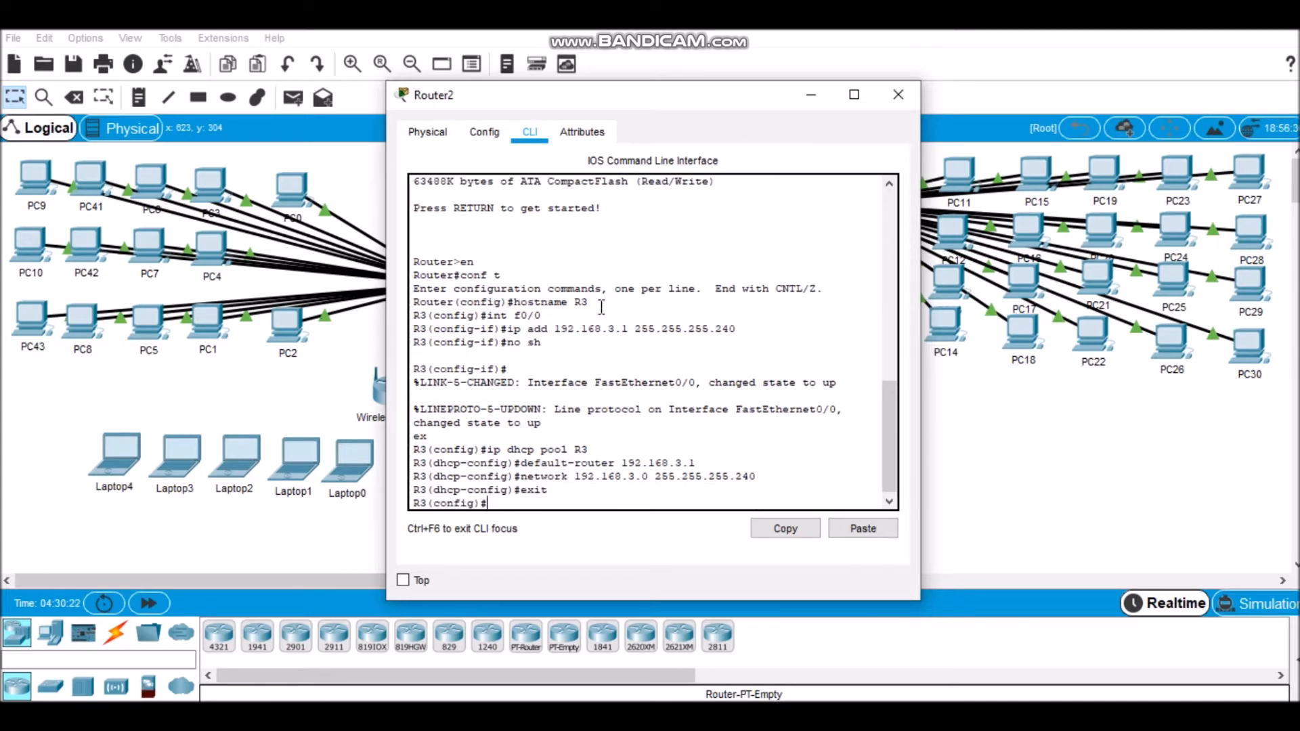
Step: Exclude address 192.168.3.1 from DHCP assignment on R3
text(ip dhcp excluded-address)
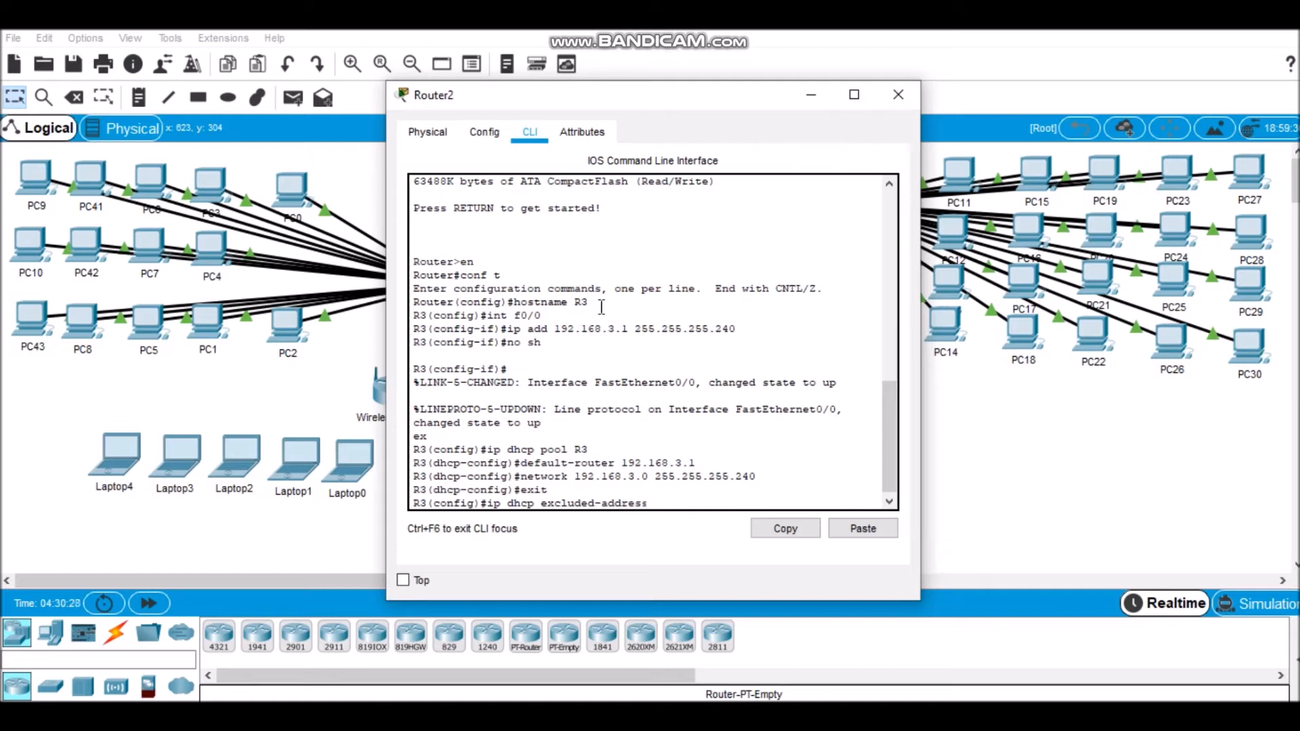
text( 192)
text(/168)
key(BackSpace)
key(BackSpace)
key(BackSpace)
text(168.3)
key(Return)
Step: Assign address 20.20.20.1 with mask 255.255.255.252 to R3's Serial1/0 interface
text(int sel)
text(/0)
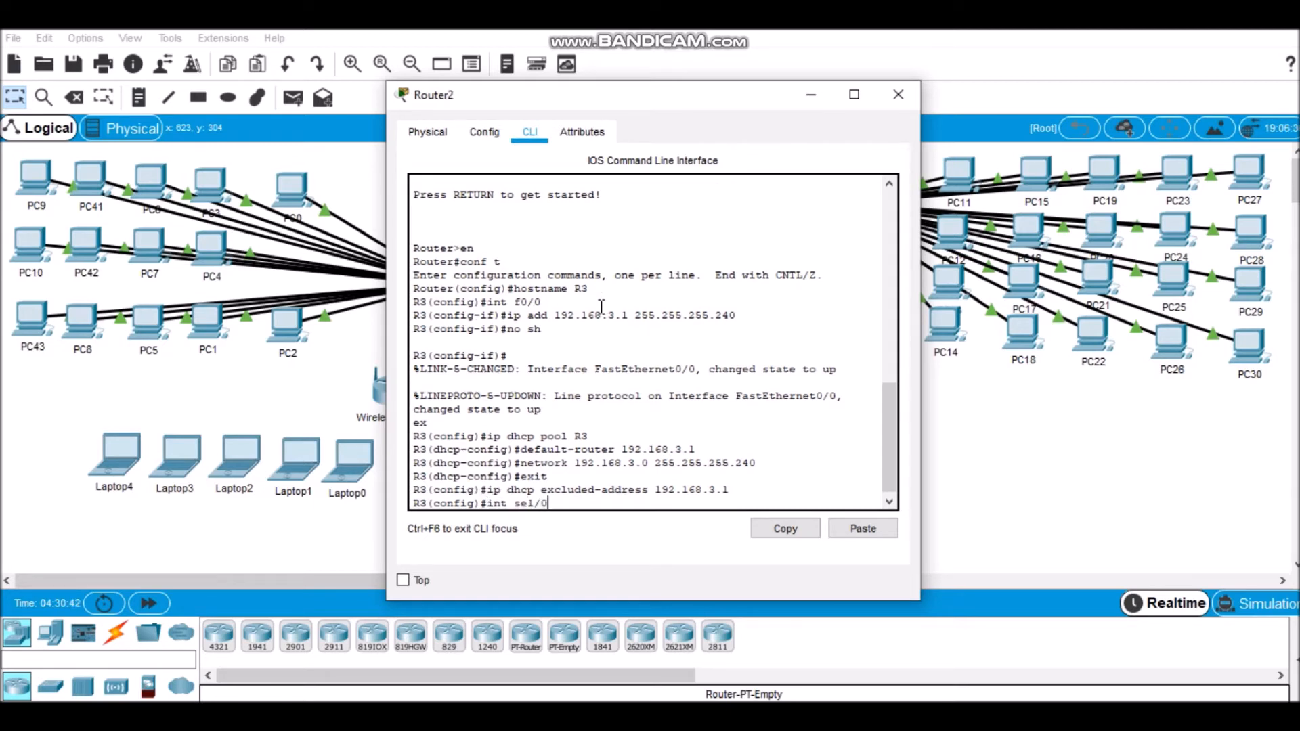
key(Return)
text(ip ad)
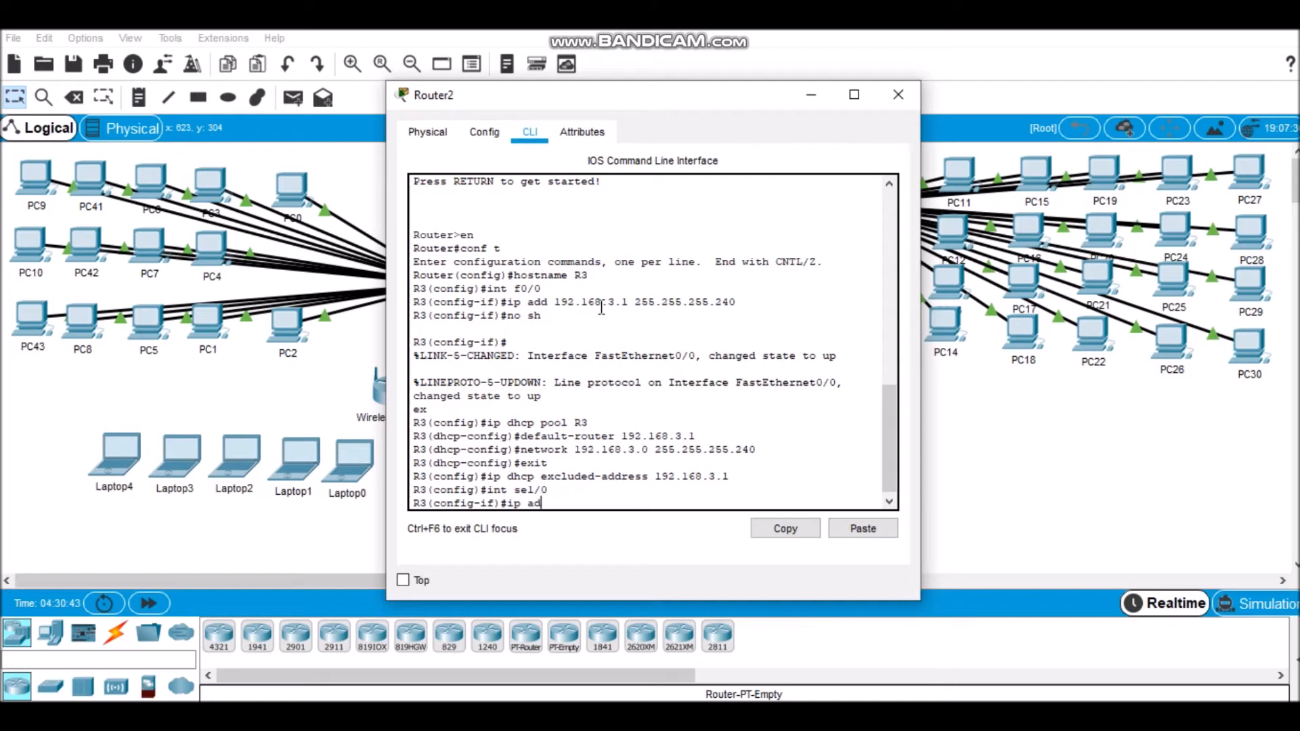
text(d 20.20.20.1 255.255.255.5)
text(52)
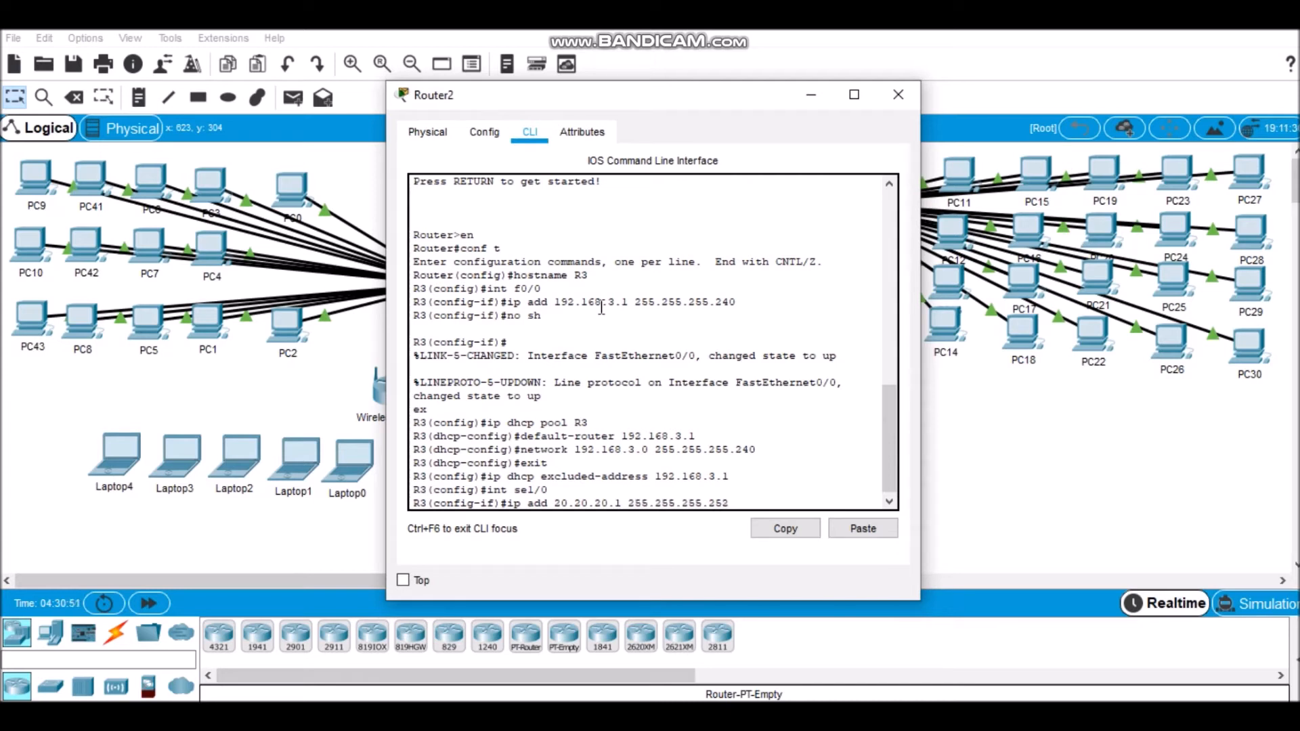
key(Return)
Step: Enable R3's Serial1/0 interface and return to global configuration mode
text(no sh)
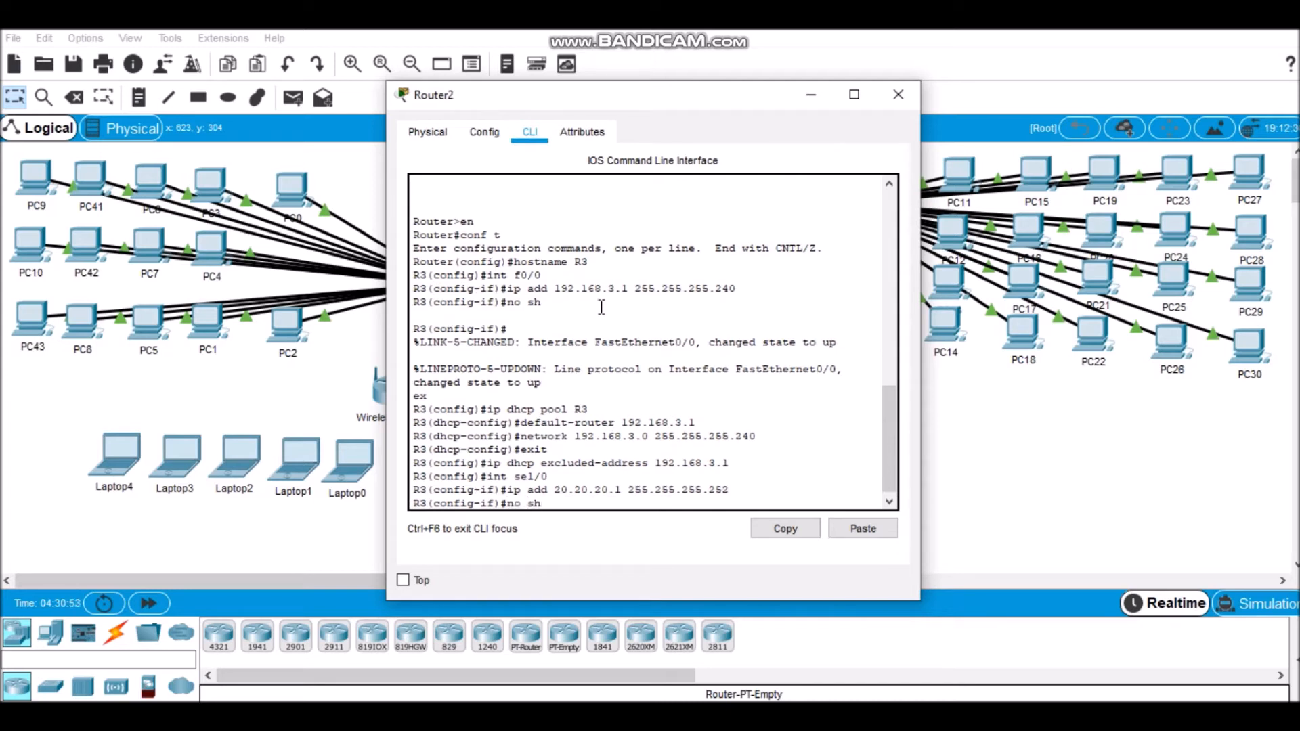
key(Return)
text(ex)
key(Return)
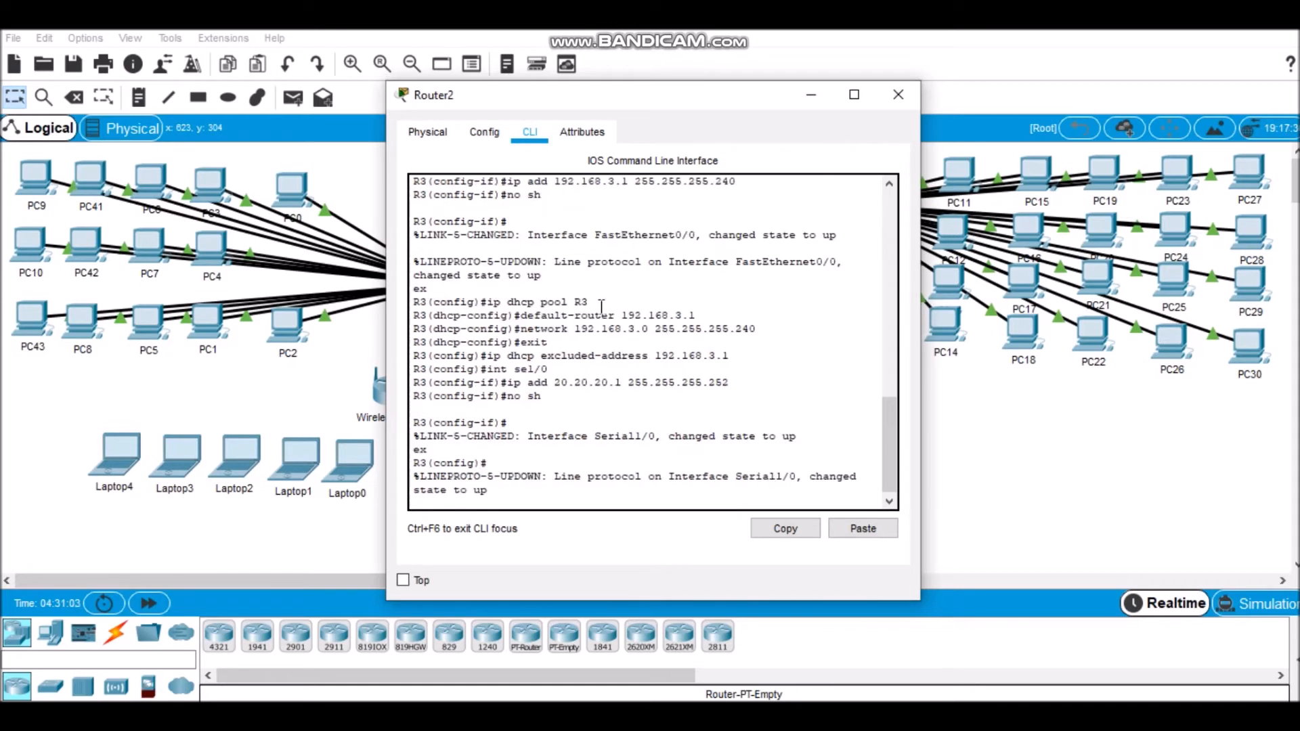
Step: Assign address 30.30.30.2 with mask 255.255.255.252 to R3's Serial1/1 interface
key(Return)
text(int sel/1)
key(Return)
text(ip add 30.30.30.)
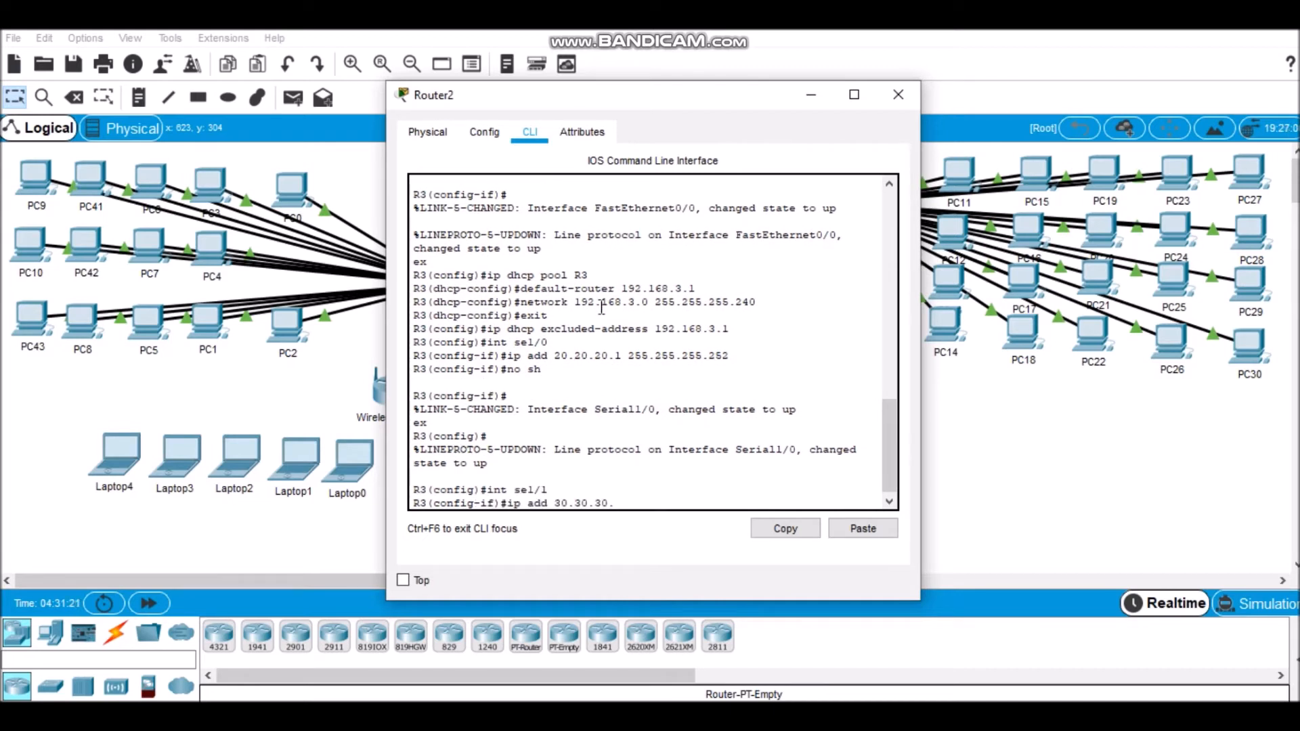
text(1 2)
text(5)
text(5.255)
text(.255)
key(Left)
key(Left)
key(Left)
key(Left)
key(Left)
key(Left)
key(Left)
key(Left)
key(Left)
key(Left)
key(Left)
key(Left)
key(Left)
key(Left)
key(Left)
key(Left)
key(BackSpace)
text(2)
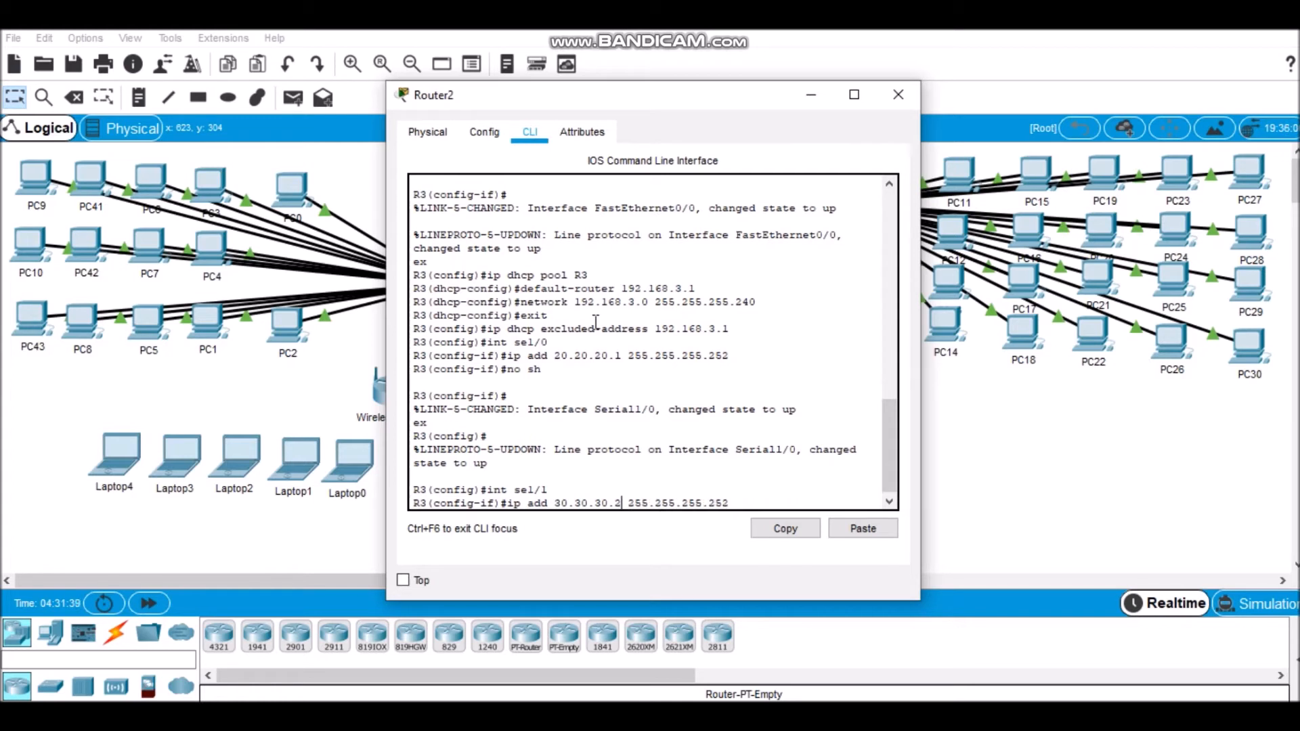
key(Return)
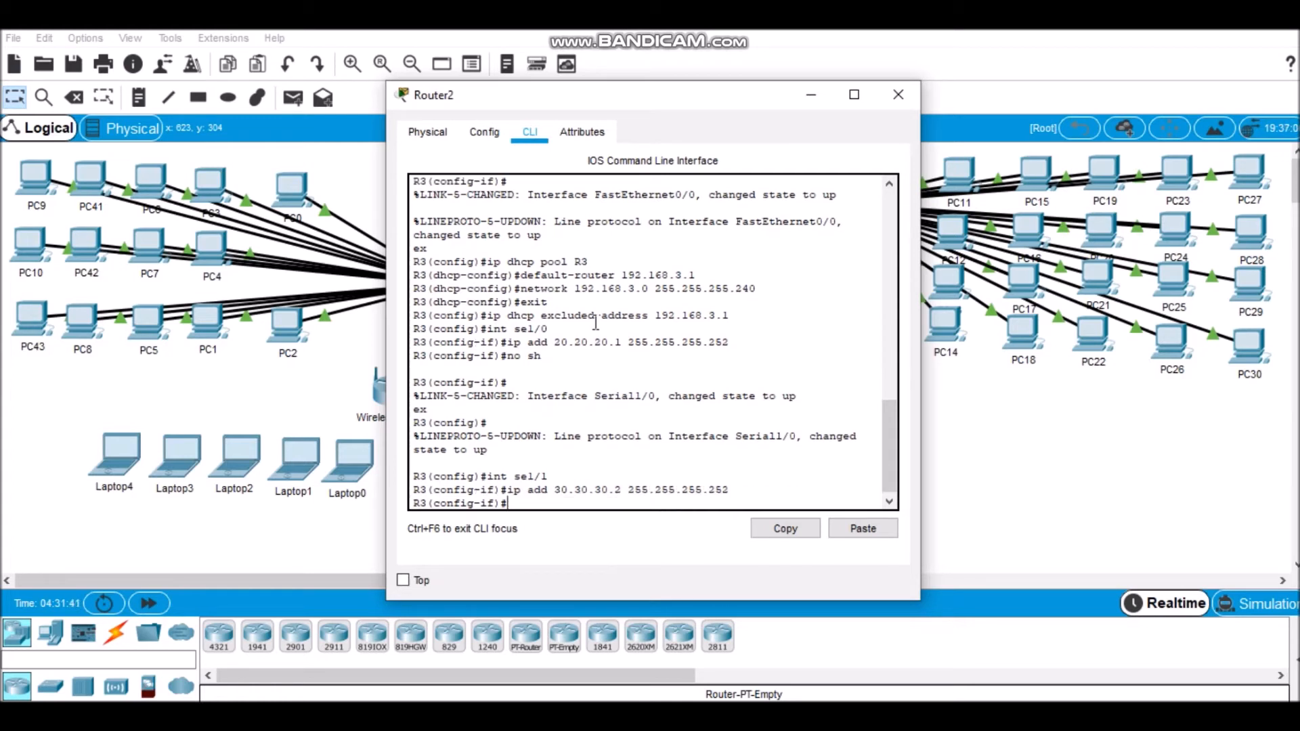
Step: Enable R3's Serial1/1 interface and return to global configuration mode
text(no sh)
key(Return)
text(ex)
key(Return)
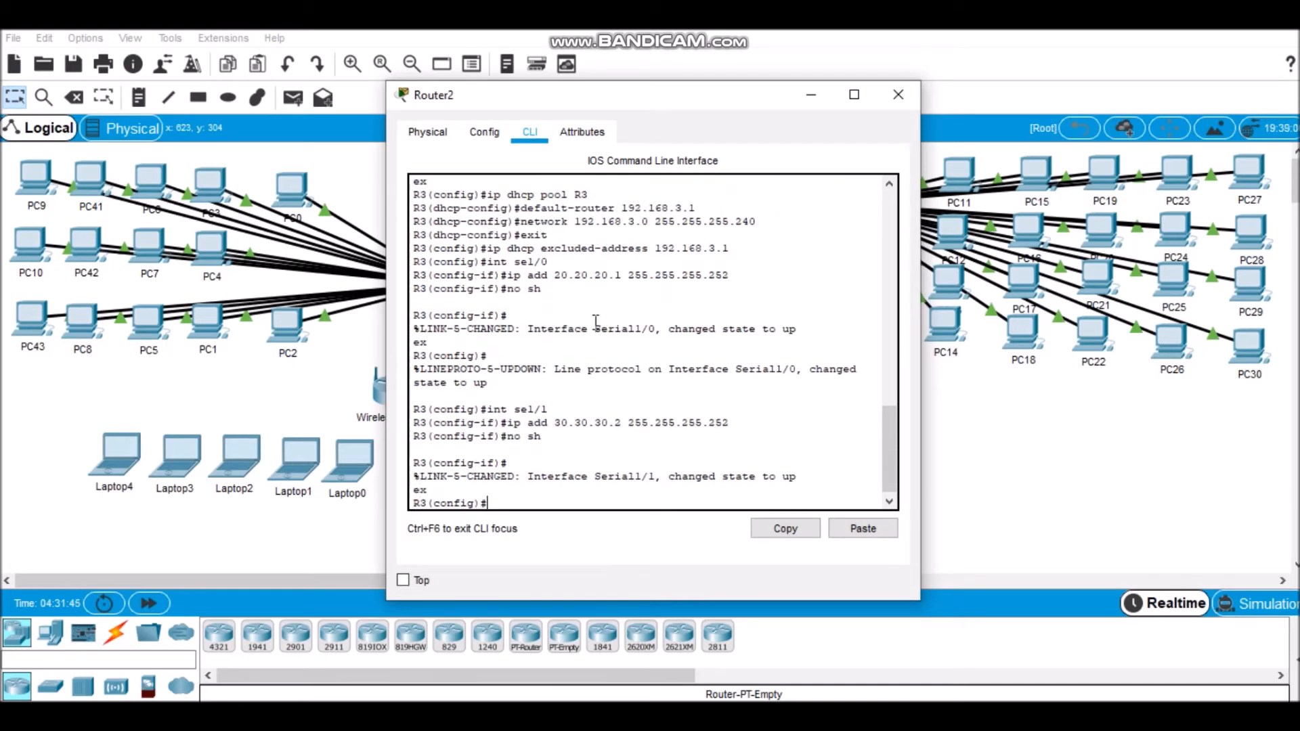
Step: Start RIP routing on R3 and add network 20.20.20.0 to it
text(router rip)
key(Return)
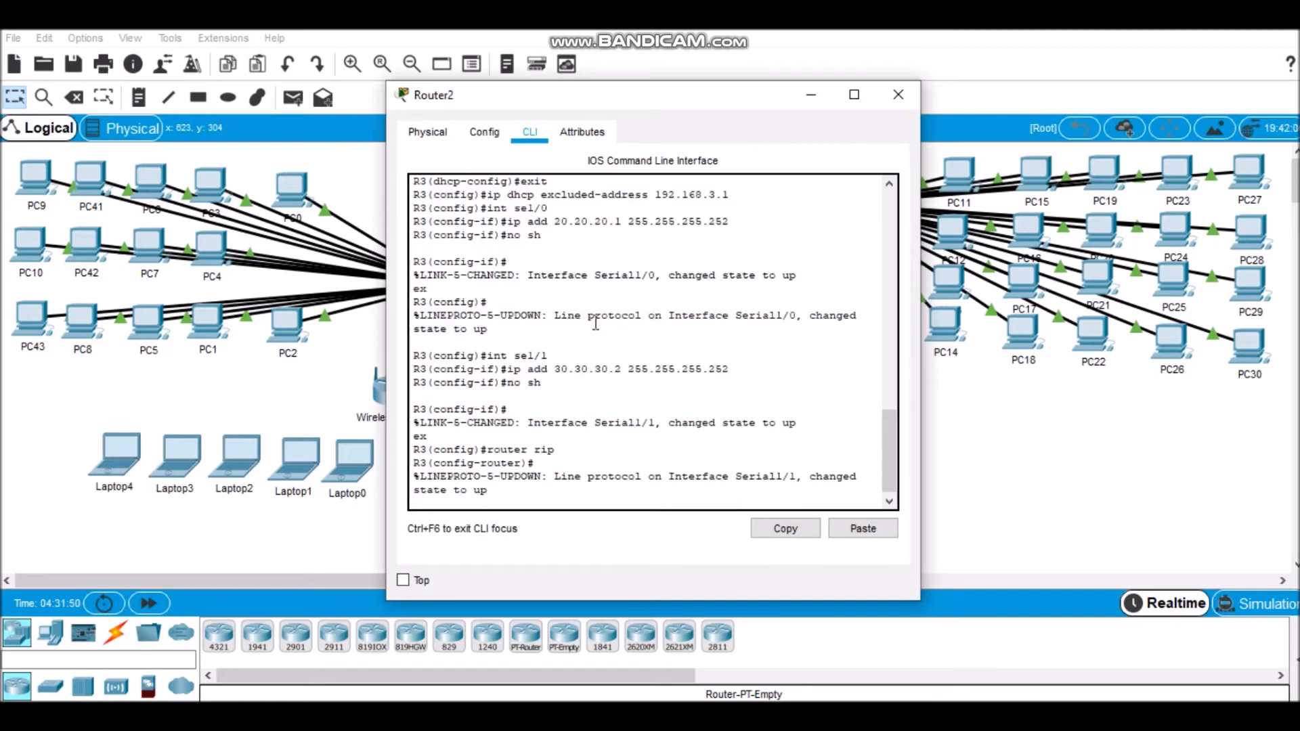
key(Return)
text(net)
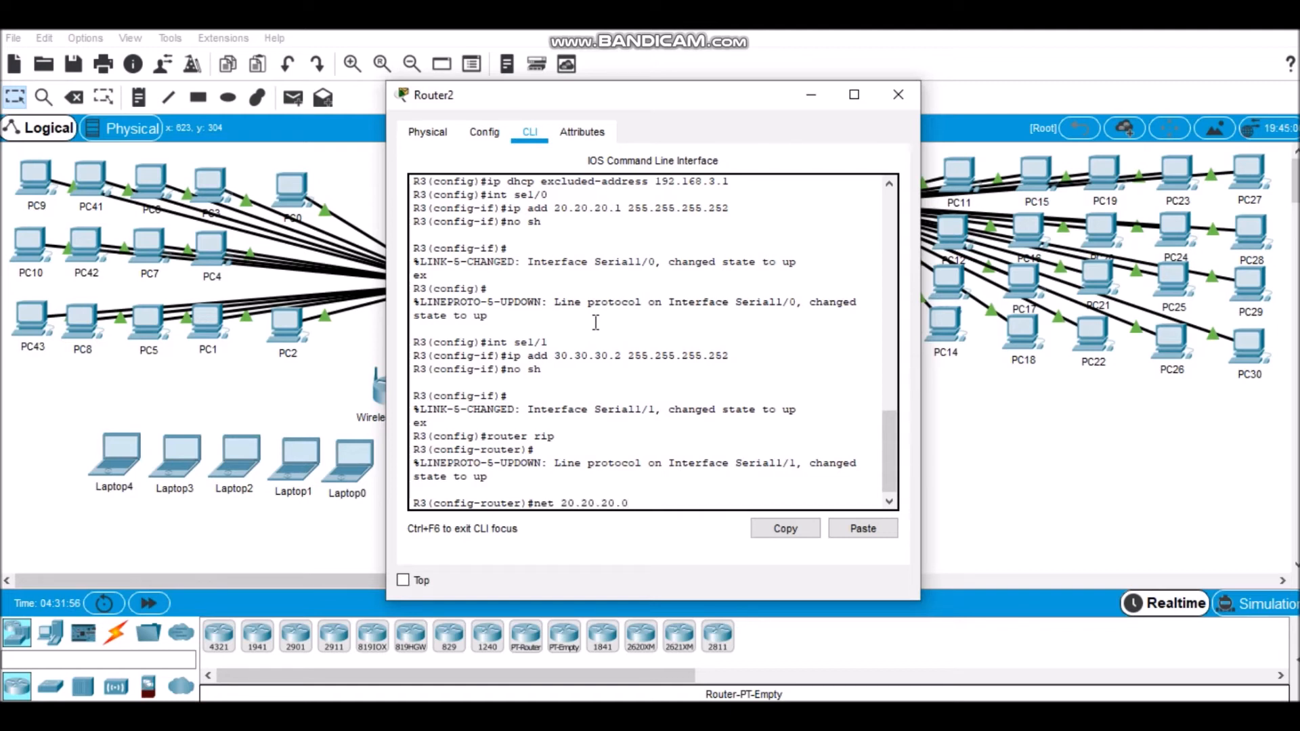
text(20.20.20.0)
key(Return)
text(192.168.3.0)
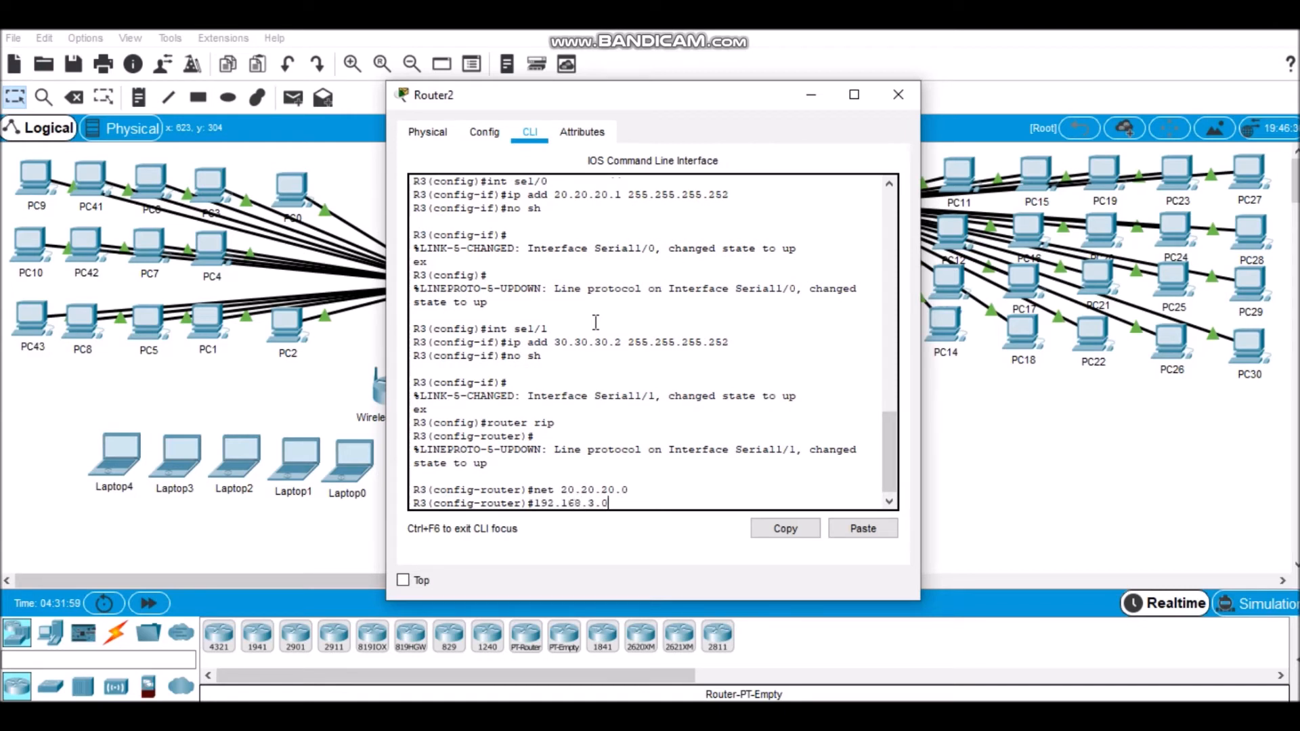
key(Return)
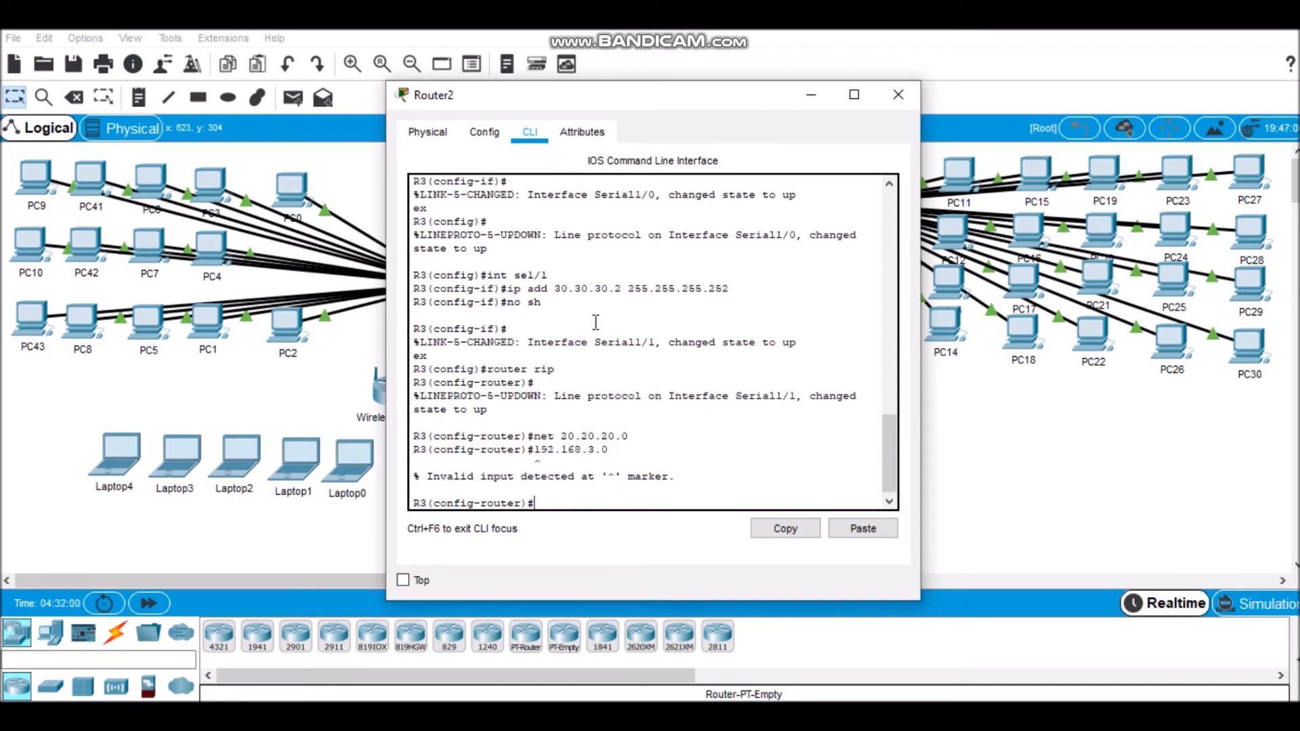
key(Return)
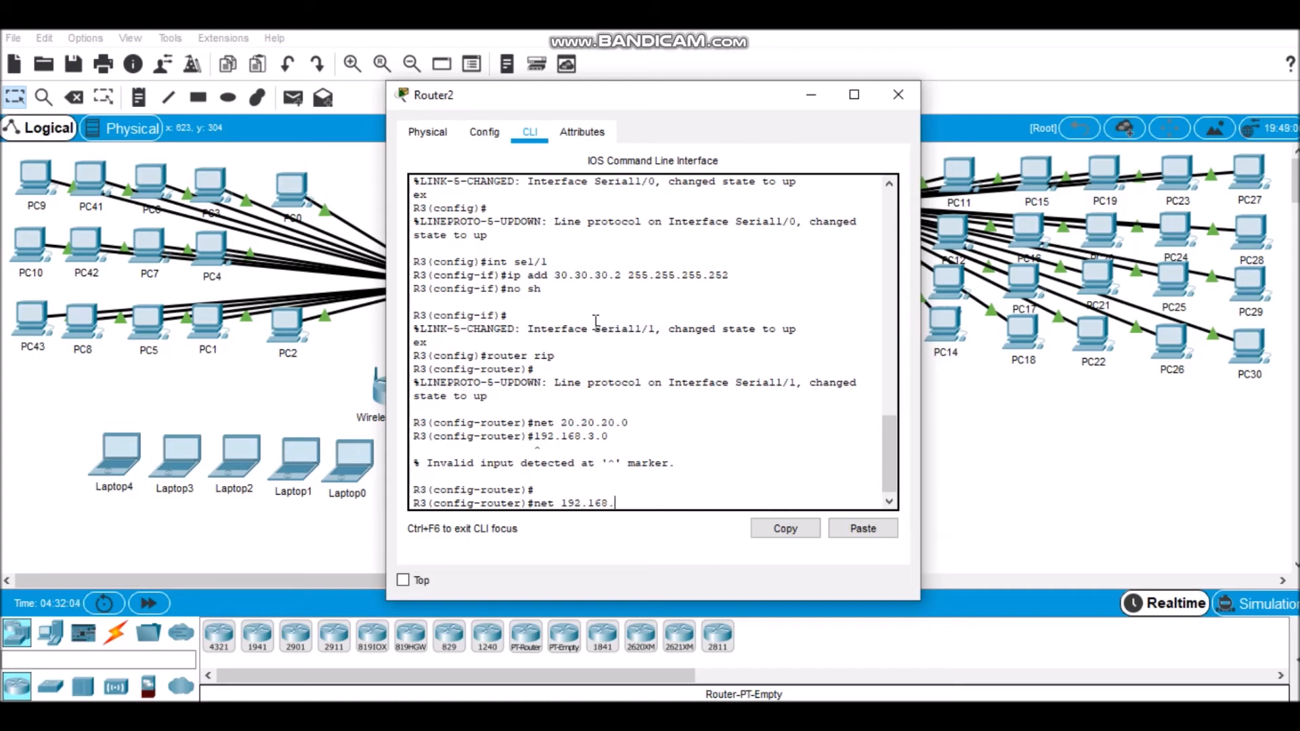
Step: Add networks 192.168.3.0 and 30.30.30.0 to R3's RIP configuration
text(net 192.168.3.0)
key(Return)
text(net 30.)
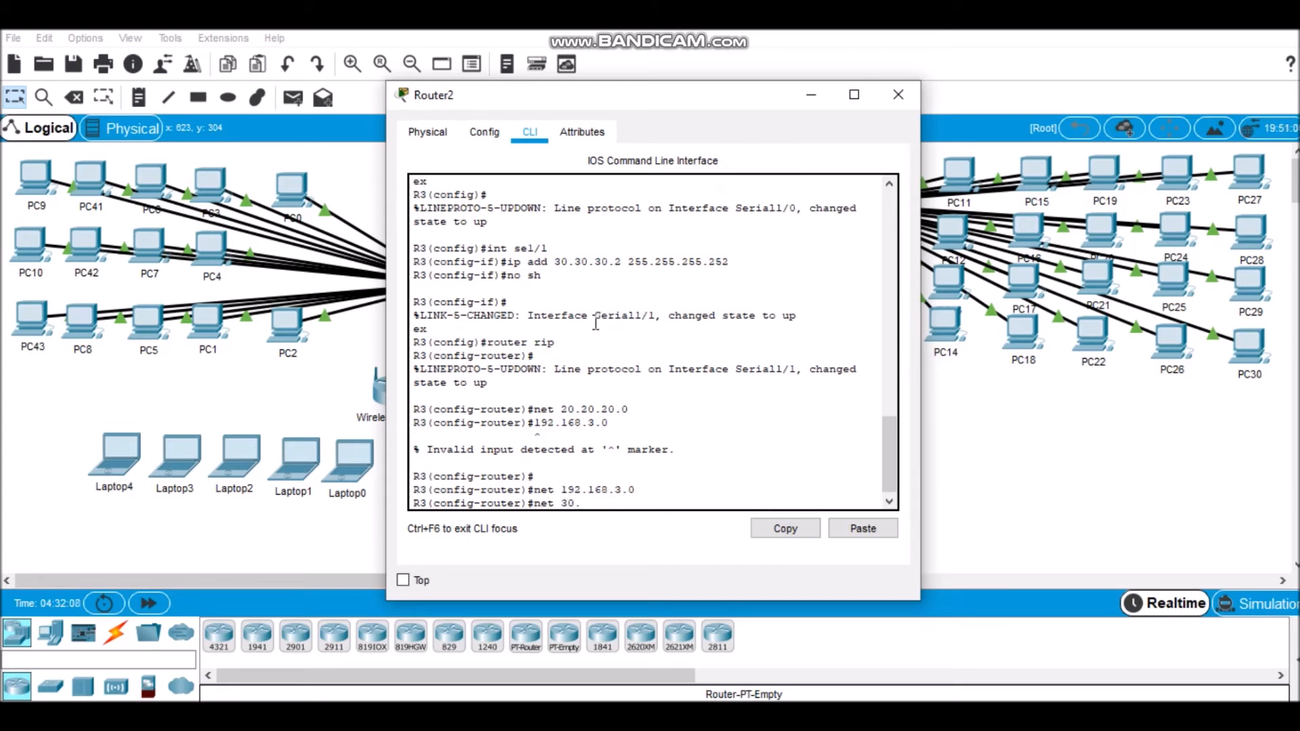
text(30.30.0)
key(Return)
Step: Disable RIP auto-summary on R3, exit the RIP configuration and close the router's window
text(no auto)
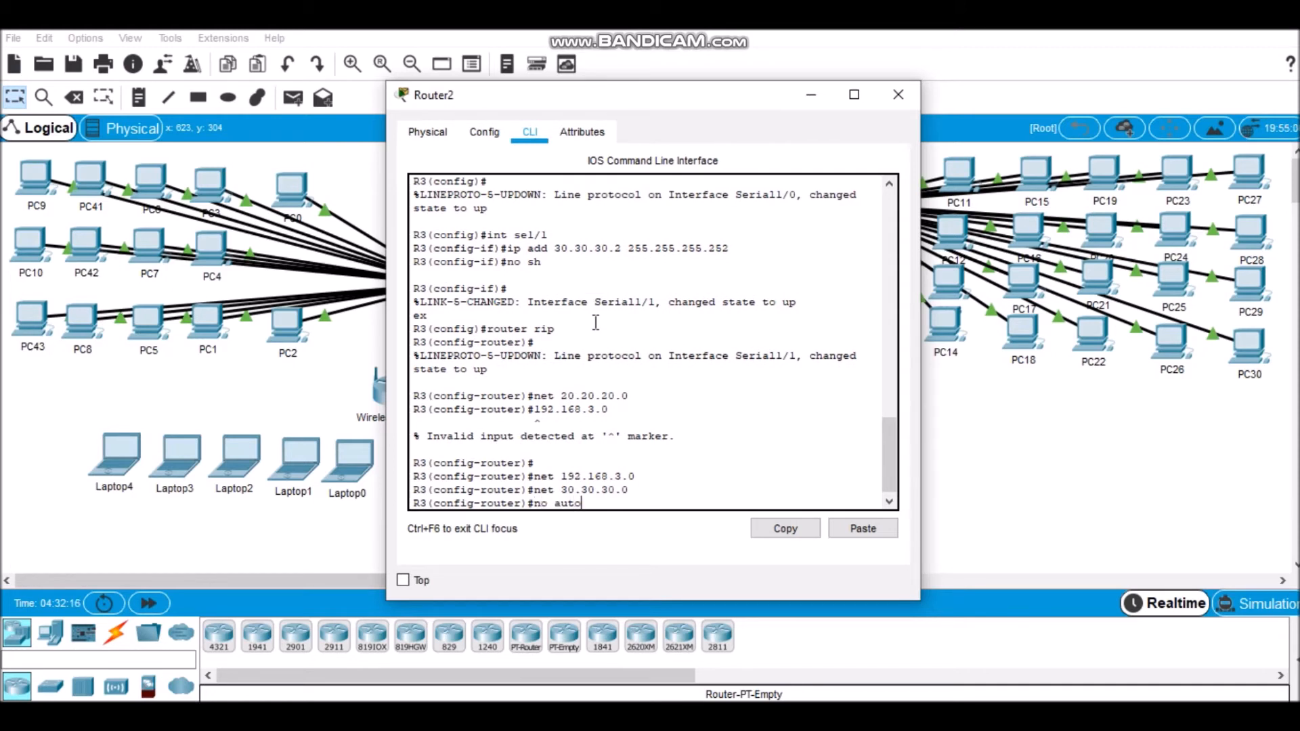
text(-summary)
key(Return)
text(ex)
key(Return)
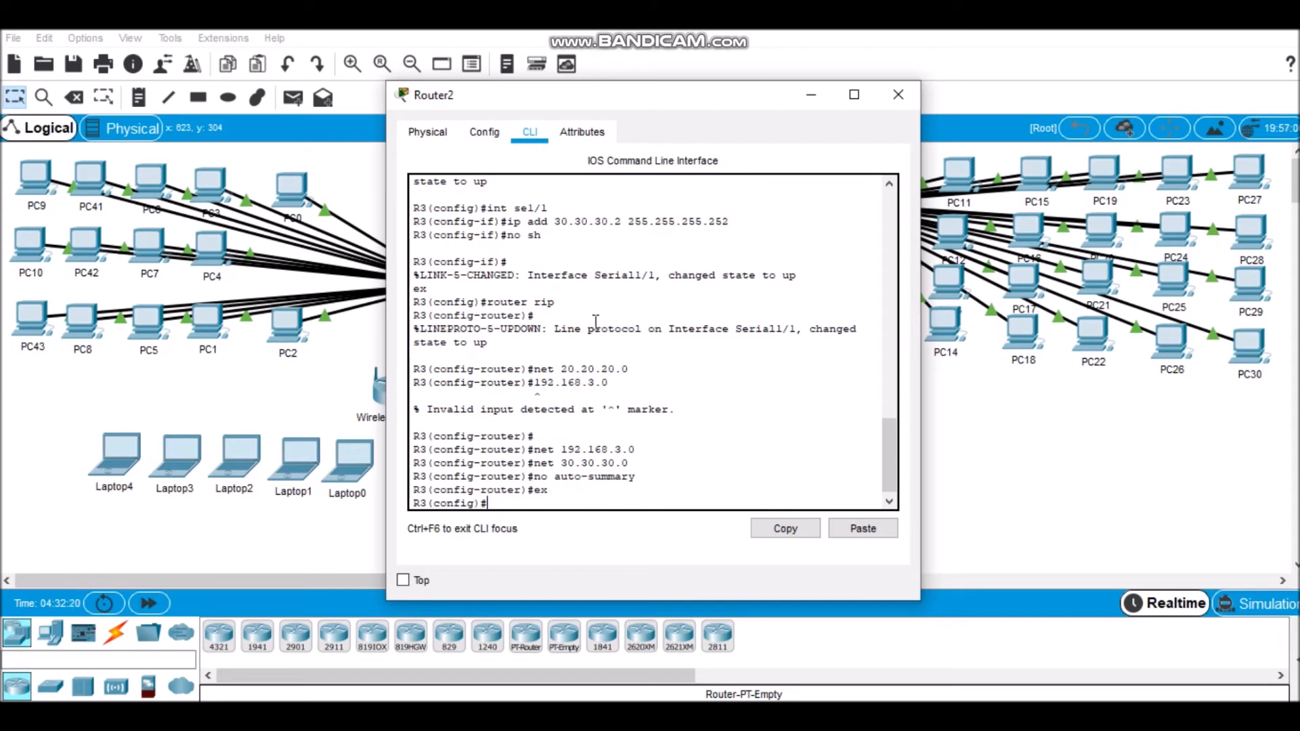
click(900, 94)
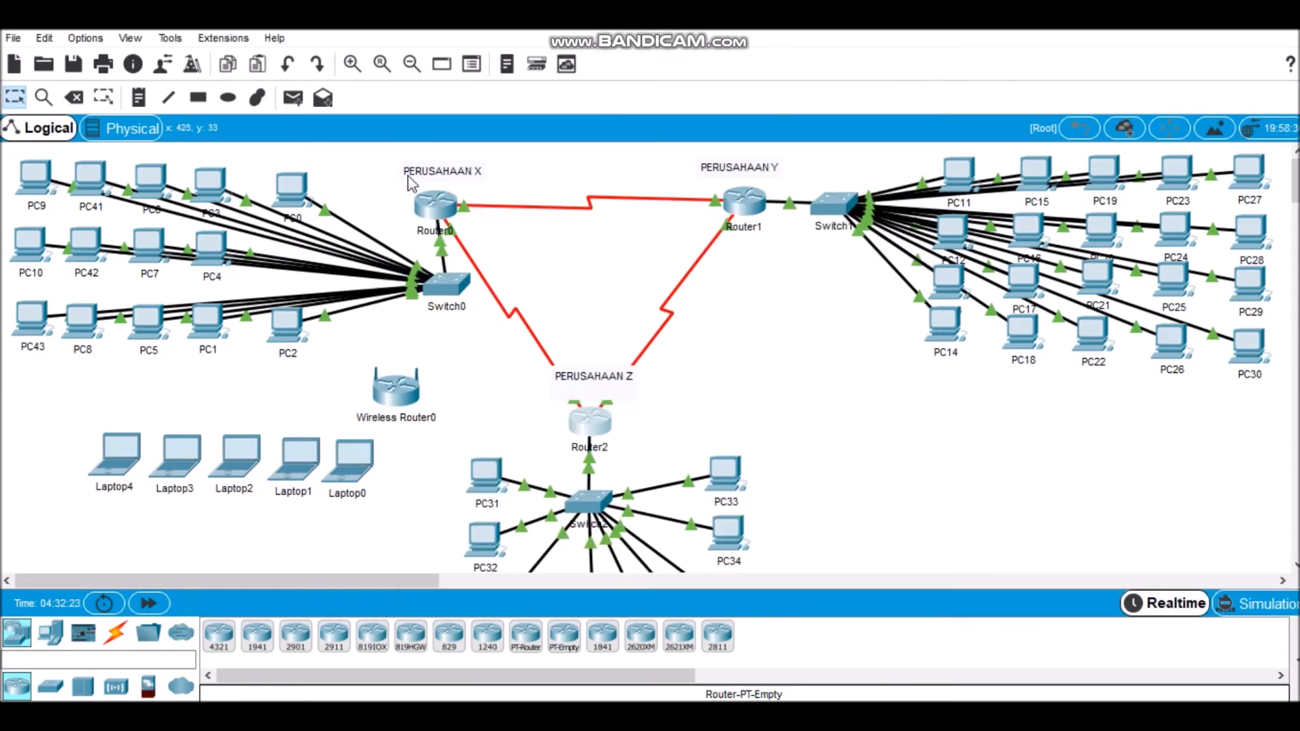
Step: Set PC0's IPv4 configuration to DHCP and close its window
click(294, 188)
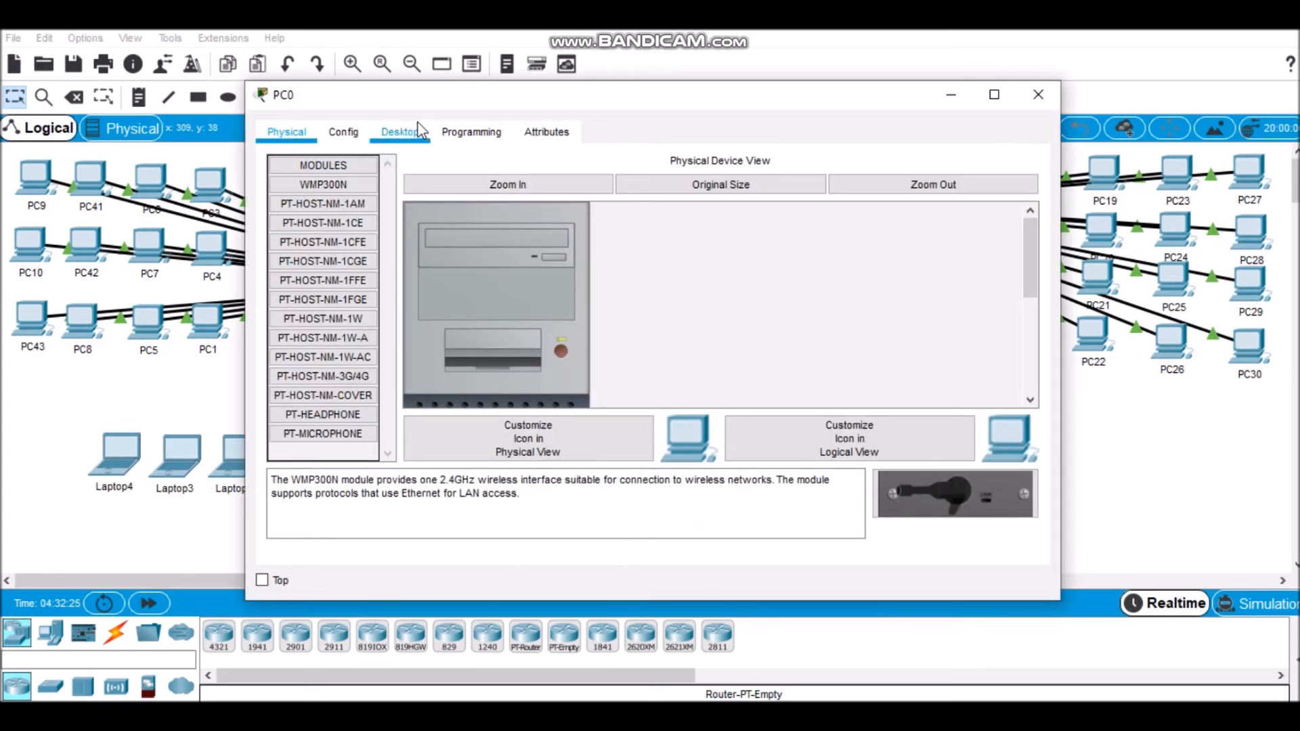
click(409, 135)
click(364, 231)
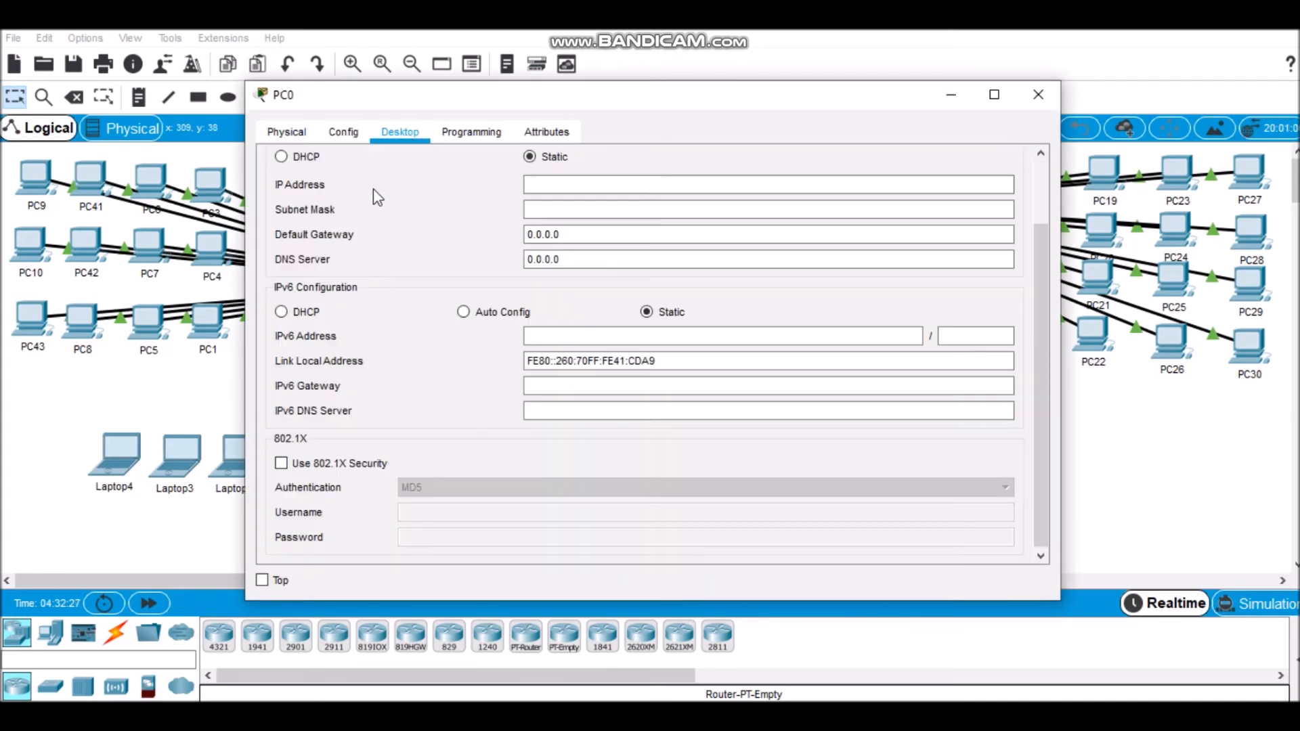
click(302, 157)
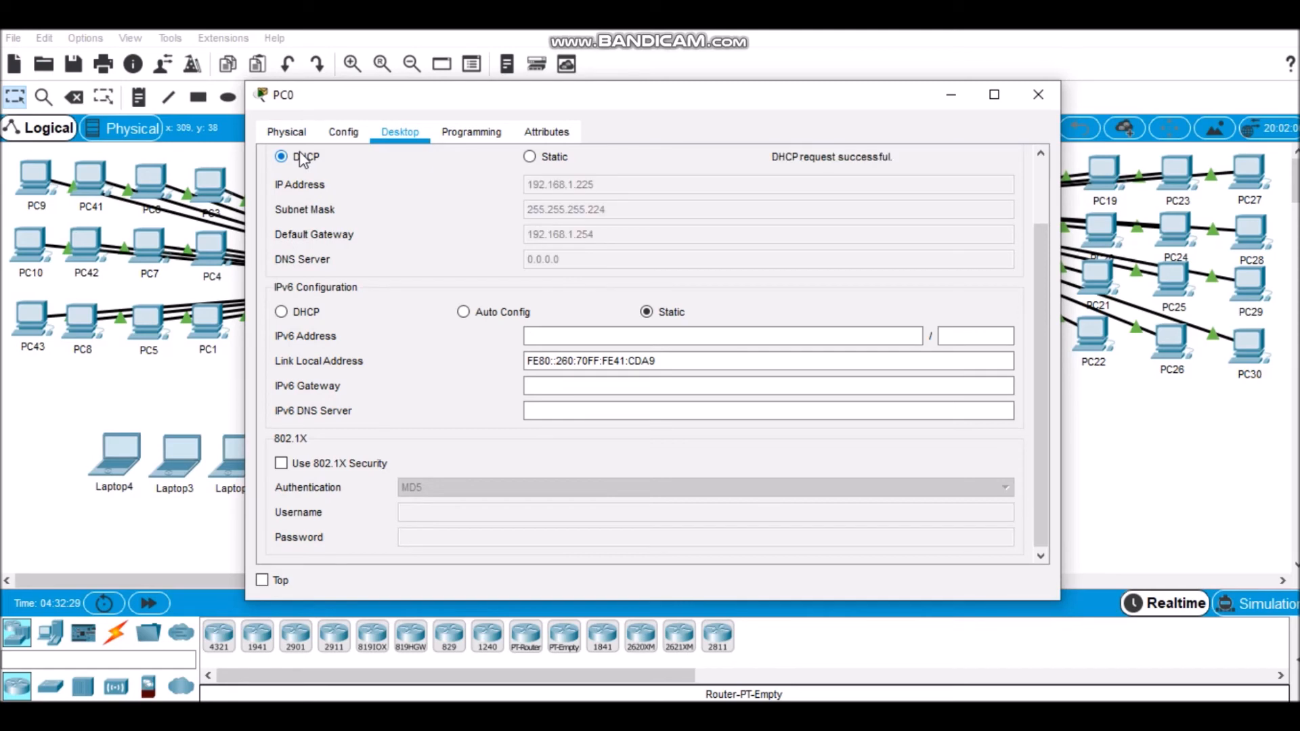
click(1038, 95)
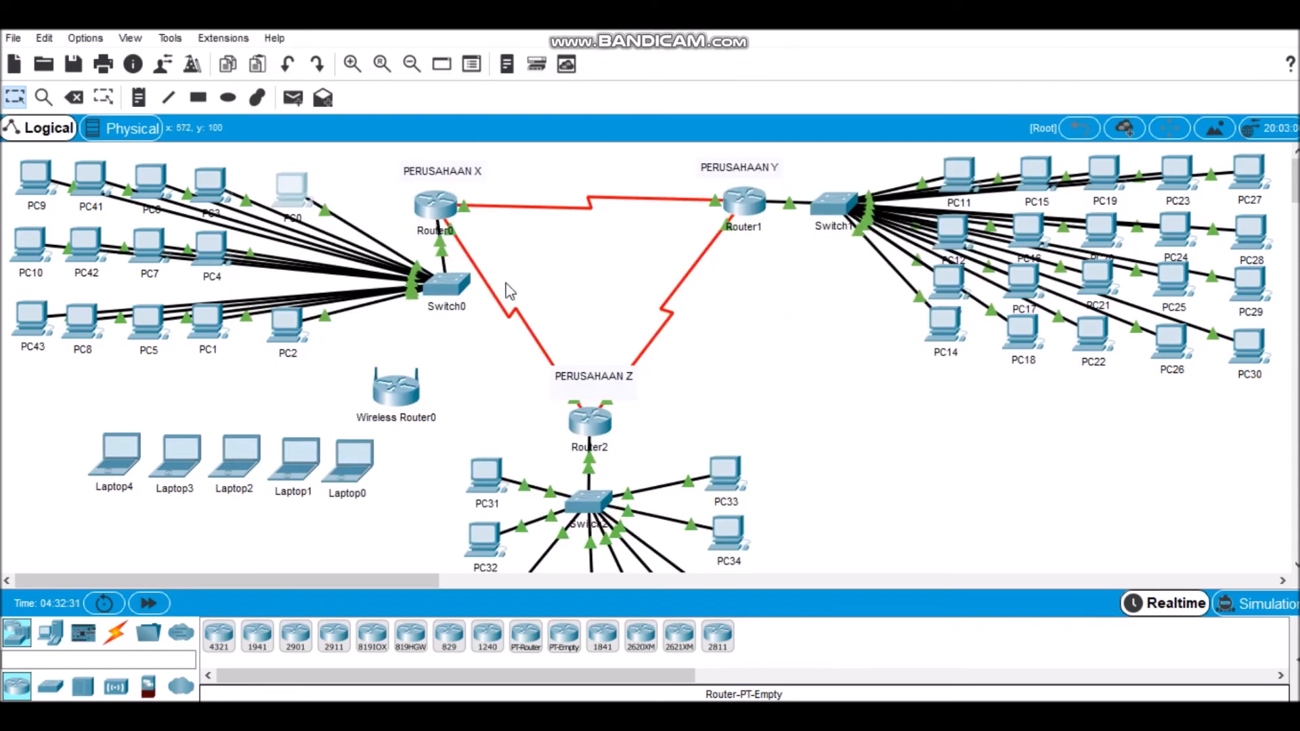
Step: Set PC2's IPv4 configuration to DHCP and close its window
click(280, 337)
click(388, 129)
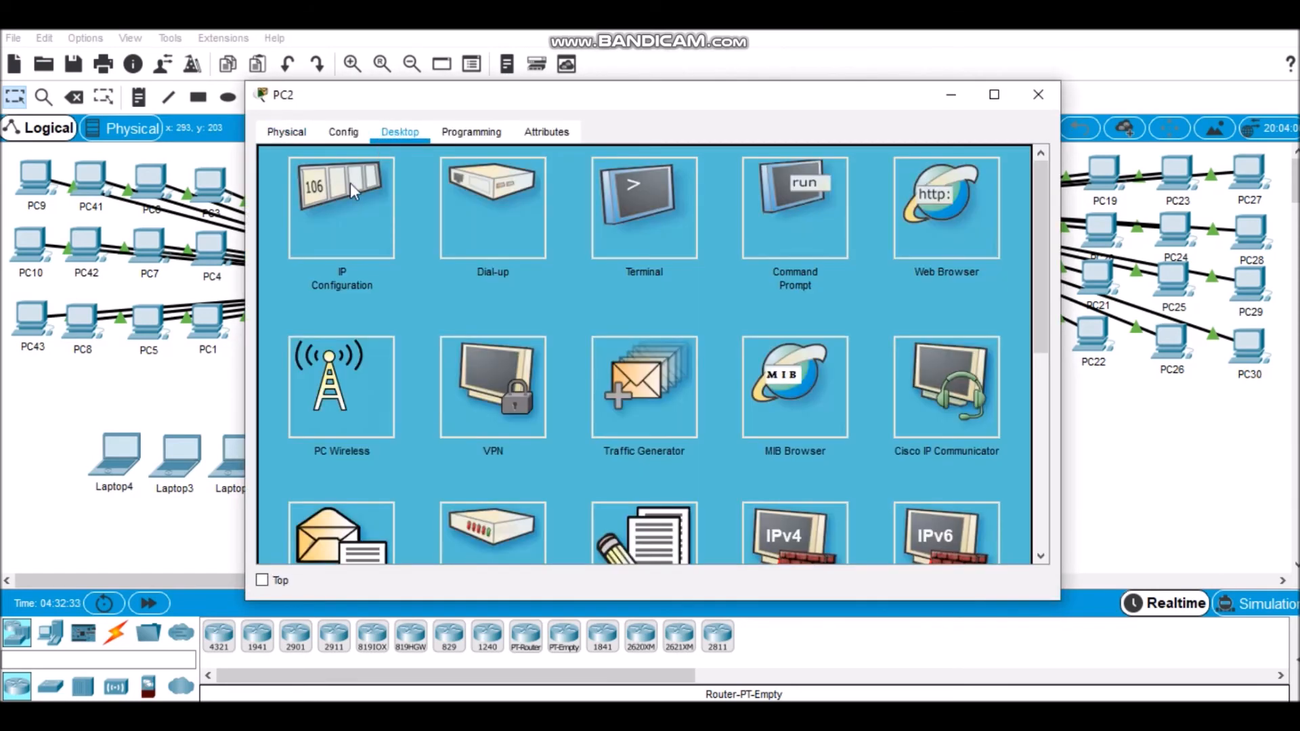
click(351, 183)
click(296, 162)
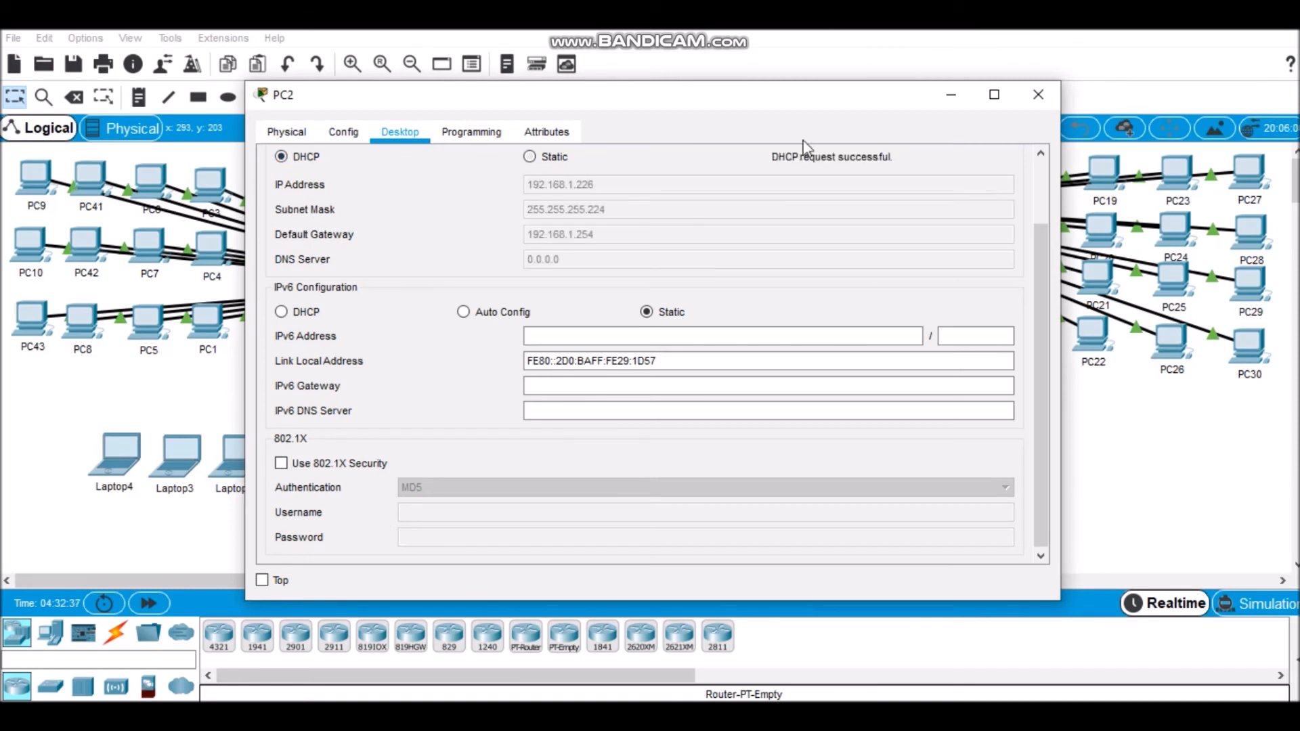
click(1037, 96)
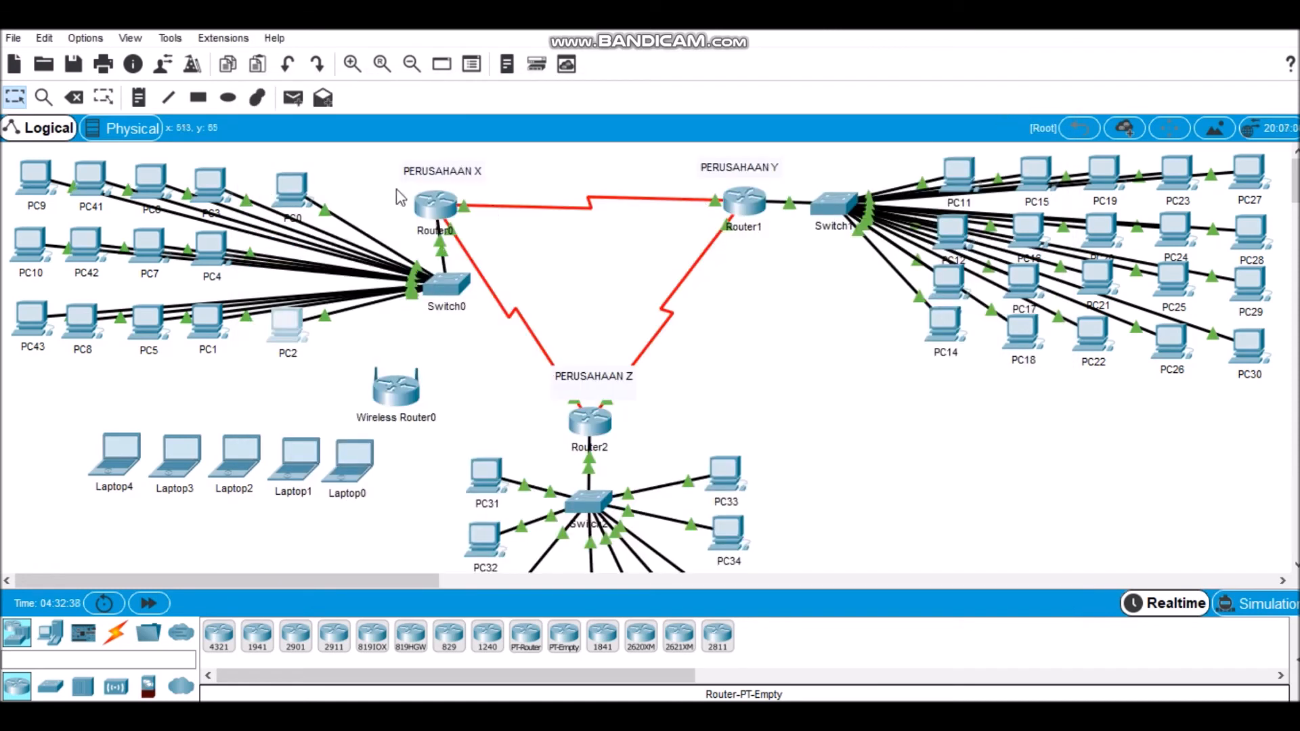
Step: Set PC3's IPv4 configuration to DHCP and close its window
click(211, 186)
click(399, 132)
click(342, 203)
click(312, 157)
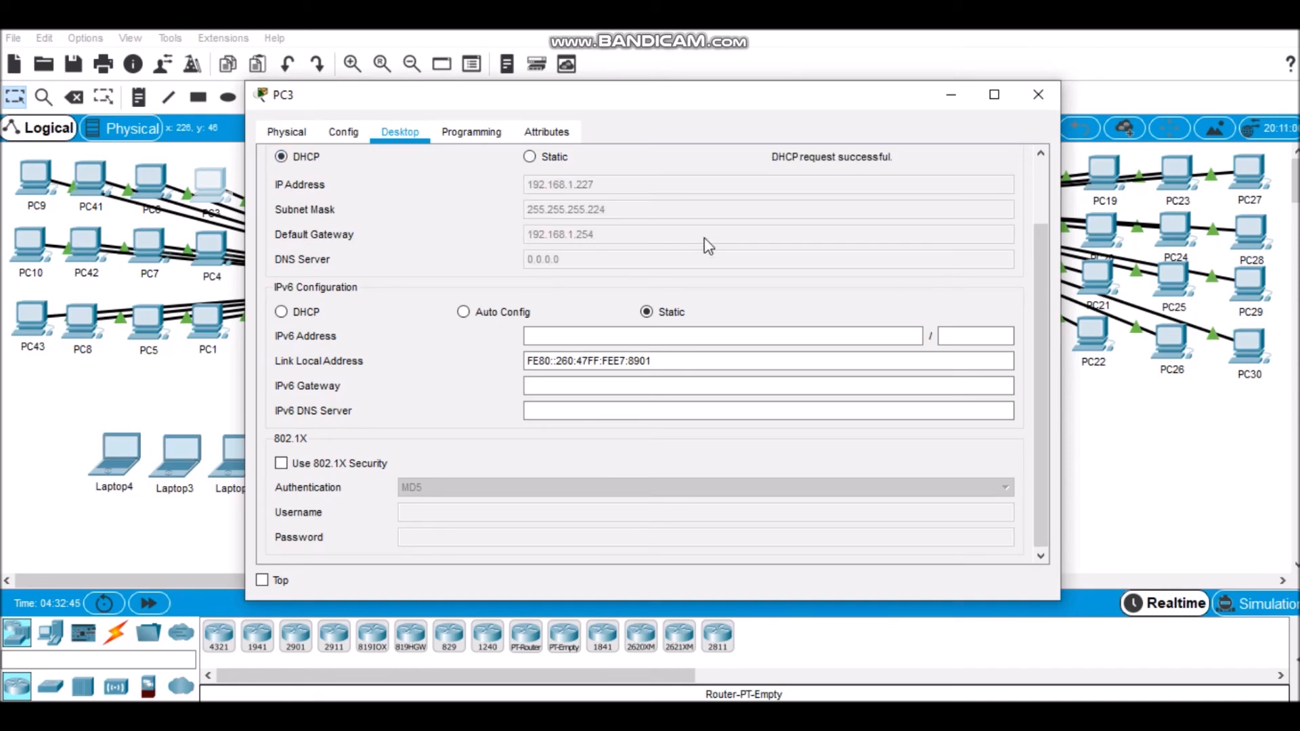
click(1044, 85)
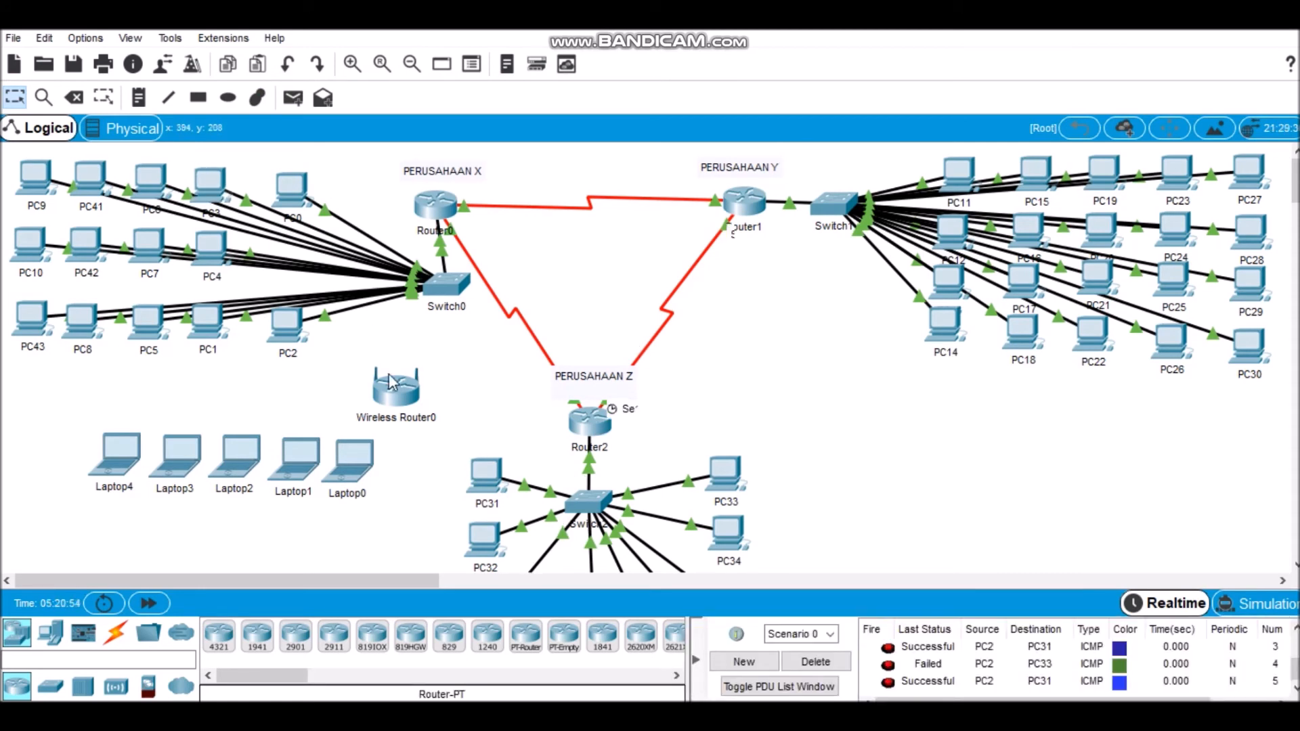
Step: Set Wireless Router0's router IP to 192.168.1.254 with subnet mask 255.255.255.224 and close its window
click(396, 398)
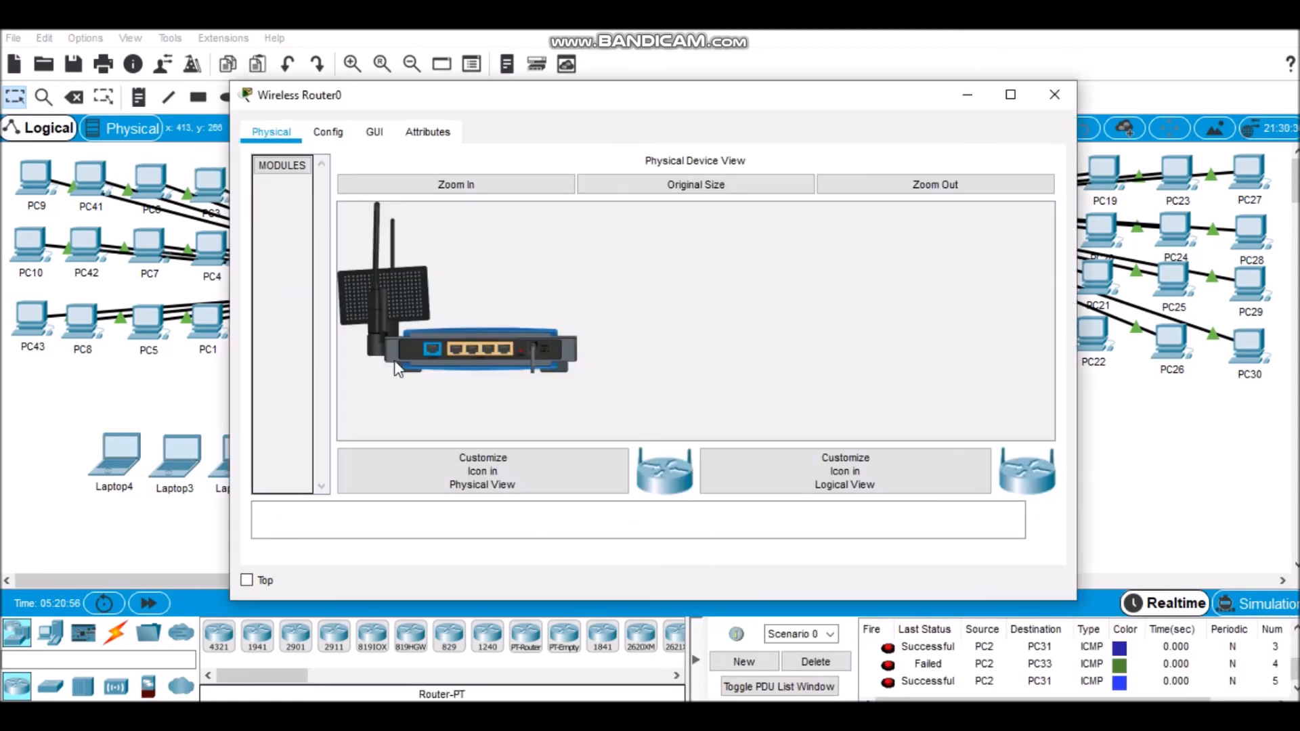
click(375, 132)
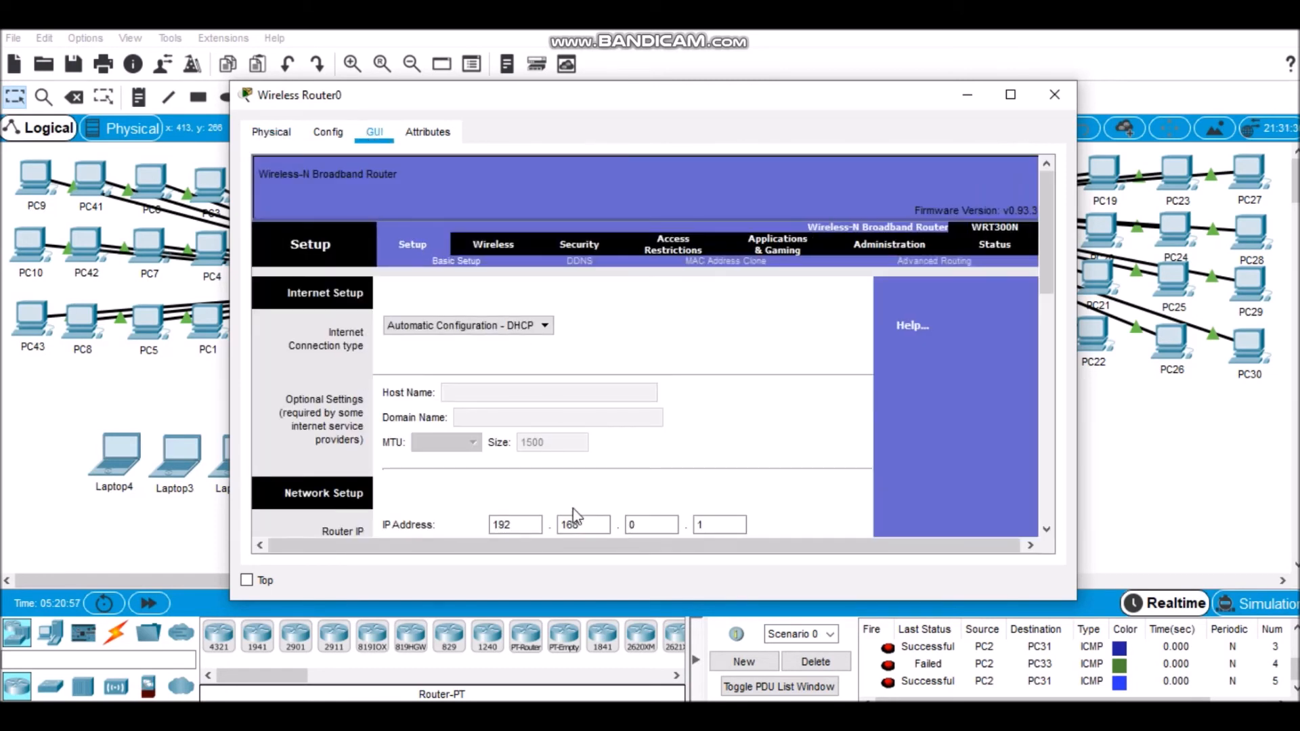
click(659, 525)
click(718, 523)
drag(1046, 191, 1042, 245)
click(642, 337)
click(617, 393)
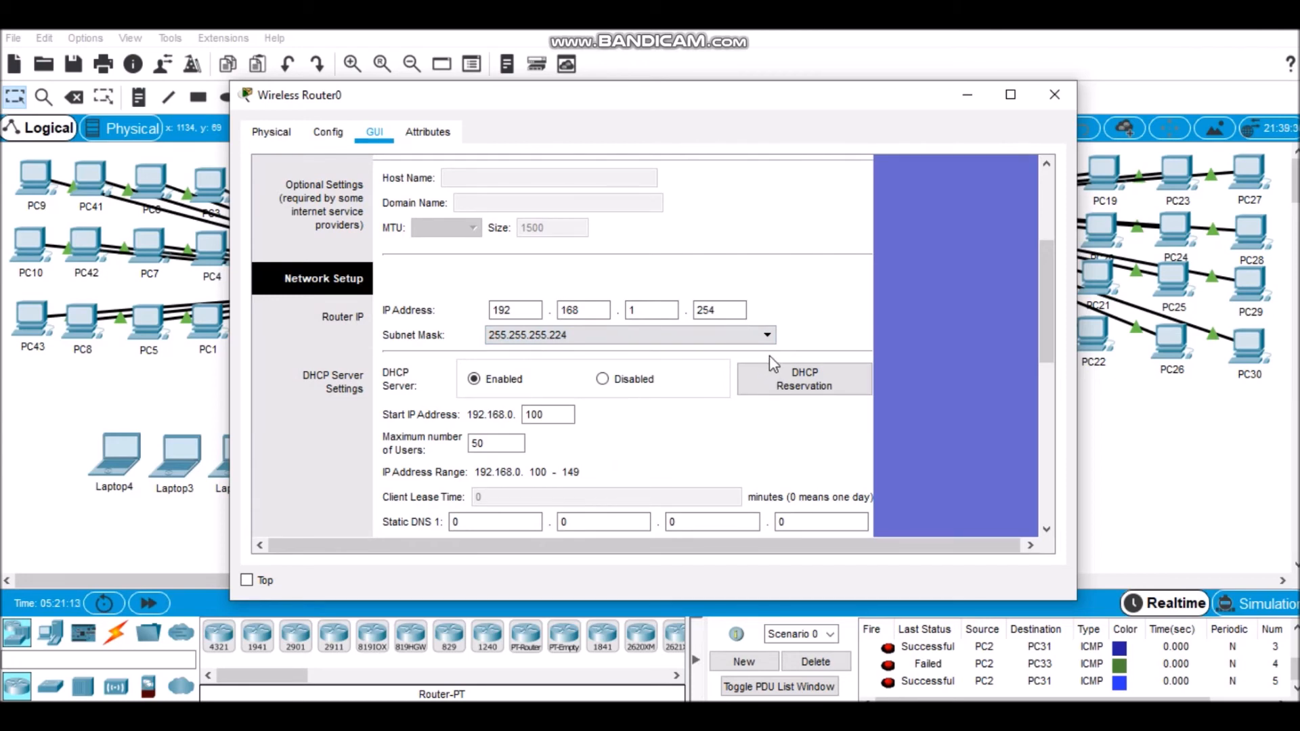
click(1073, 99)
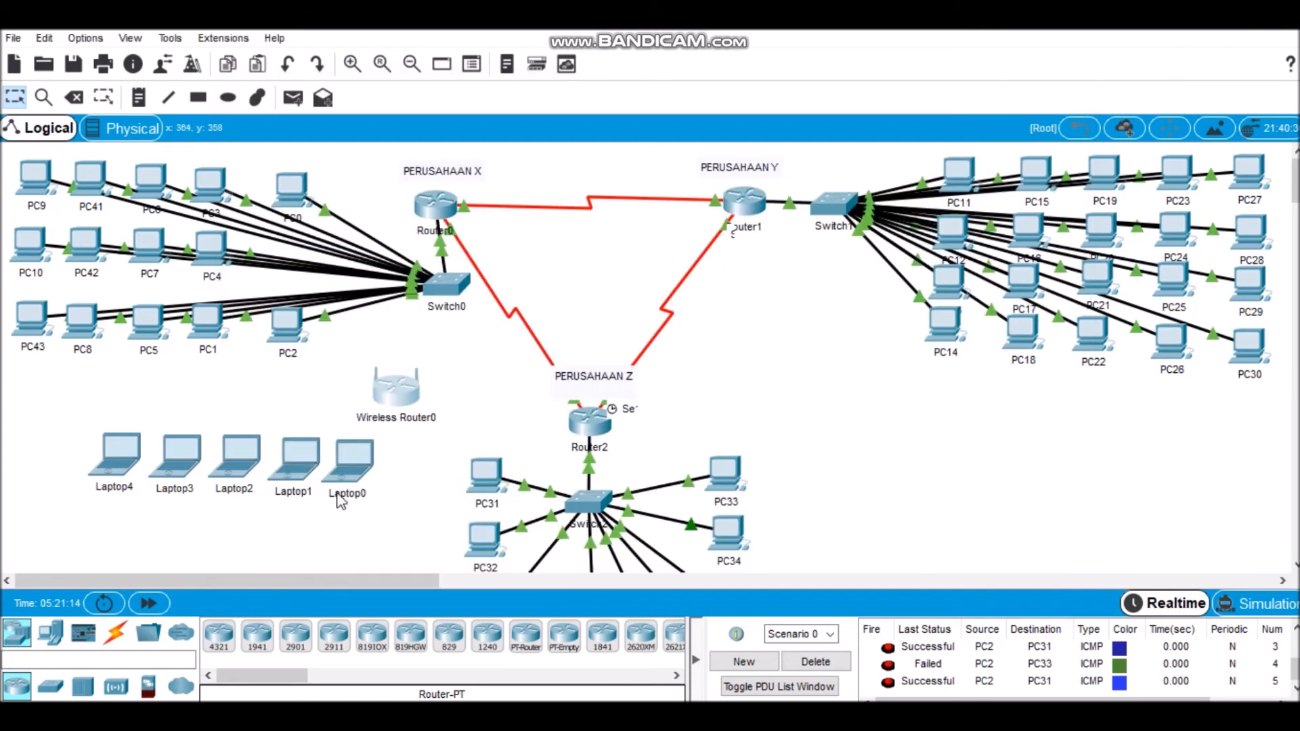
Step: Replace Laptop0's wired network module with the PT-LAPTOP-NM-1W wireless module
click(350, 474)
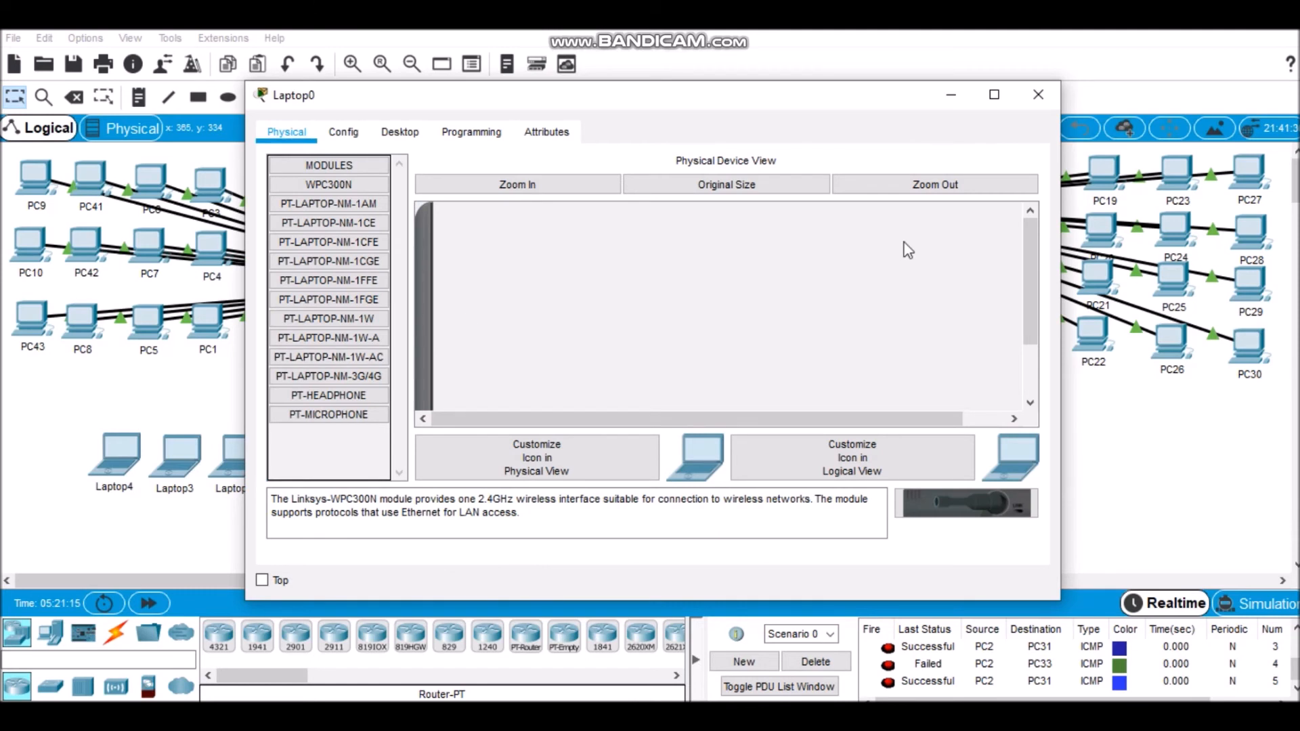
drag(1030, 271, 1030, 321)
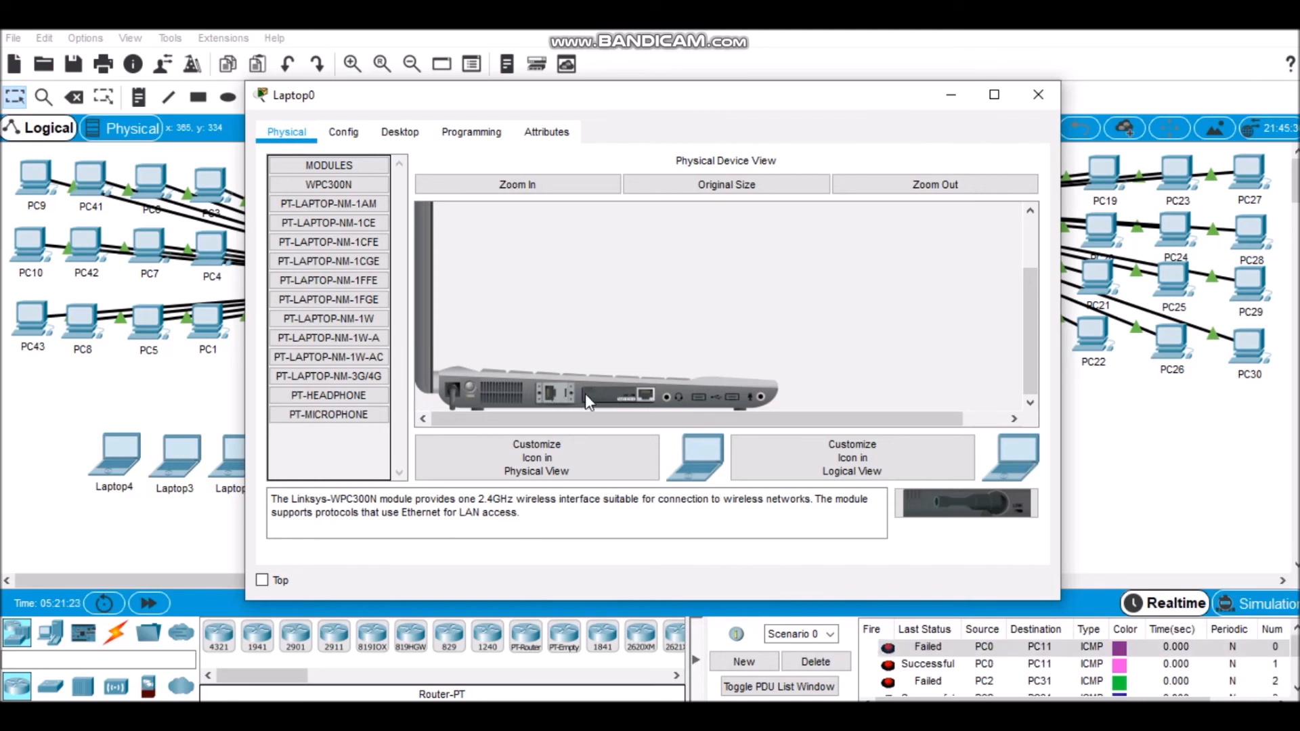
drag(588, 393, 970, 498)
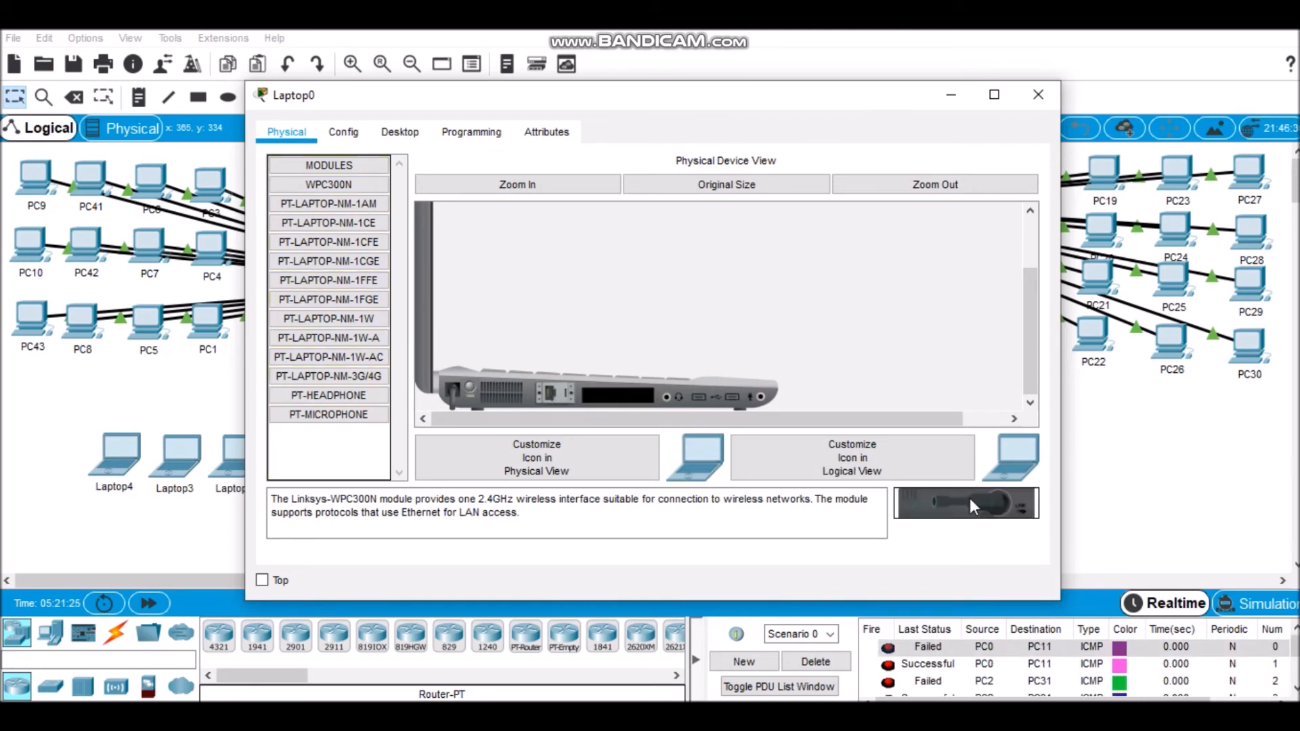
drag(351, 322, 600, 388)
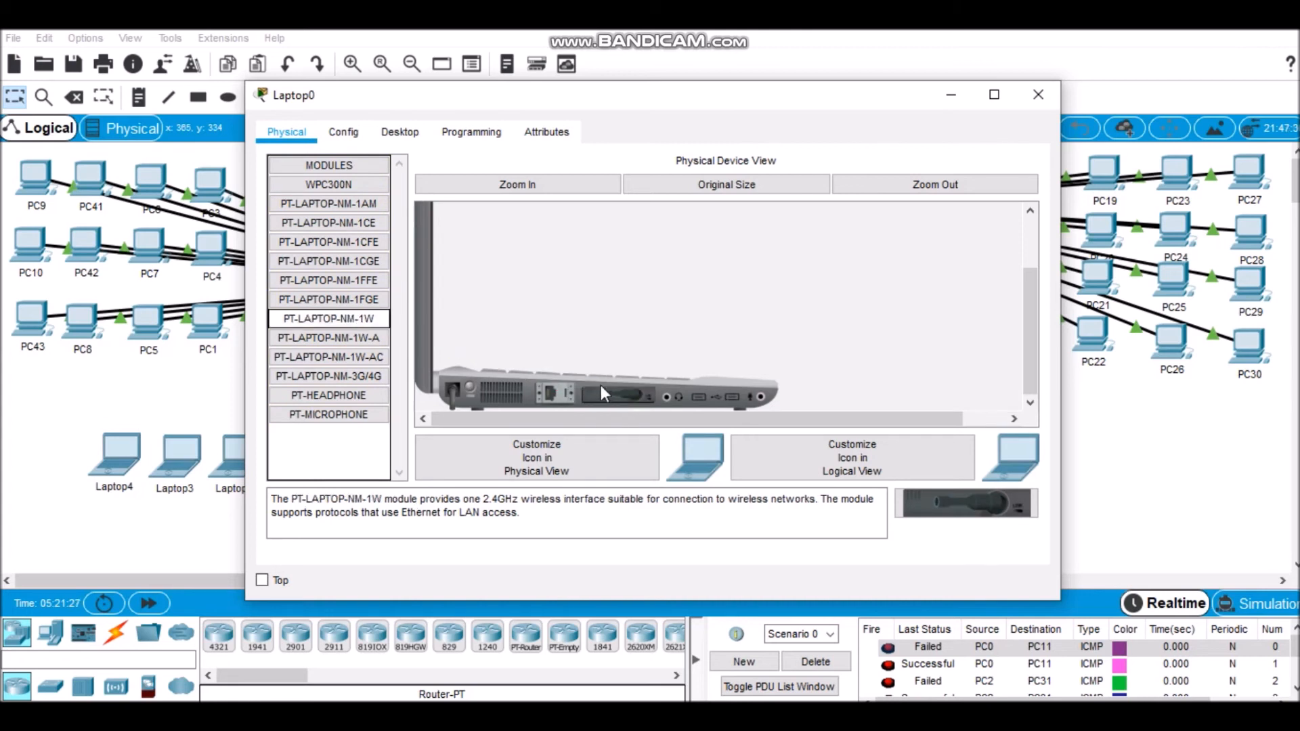
Step: Power Laptop0 back on and close its window
click(457, 392)
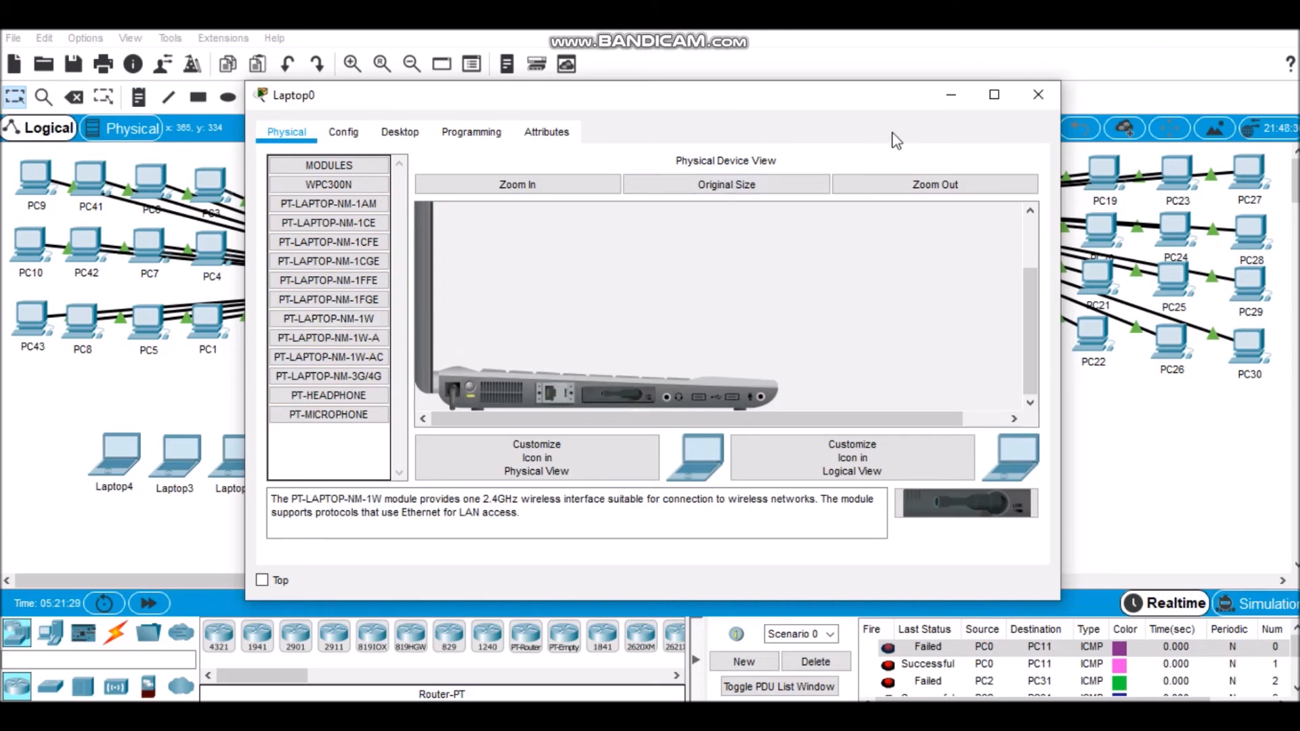
click(1035, 95)
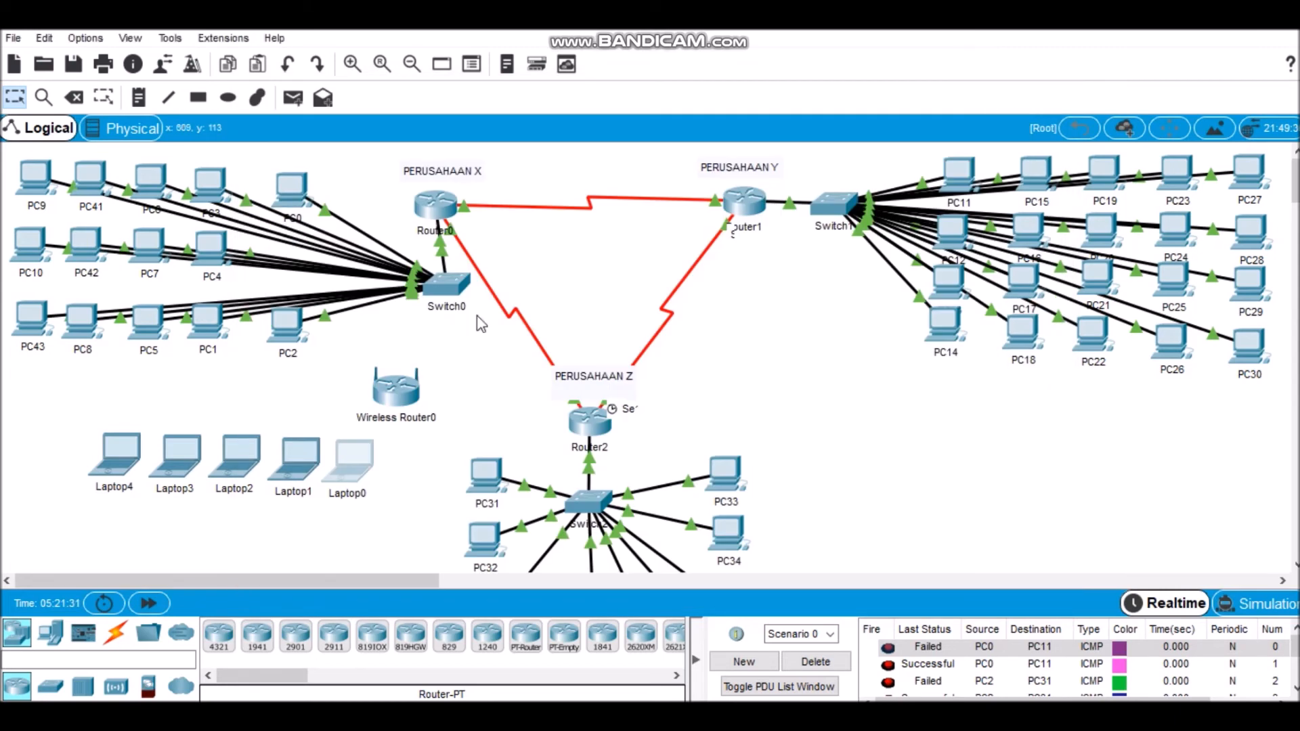
Step: Replace Laptop1's wired network module with PT-LAPTOP-NM-1W, power the laptop back on and close its window
click(313, 454)
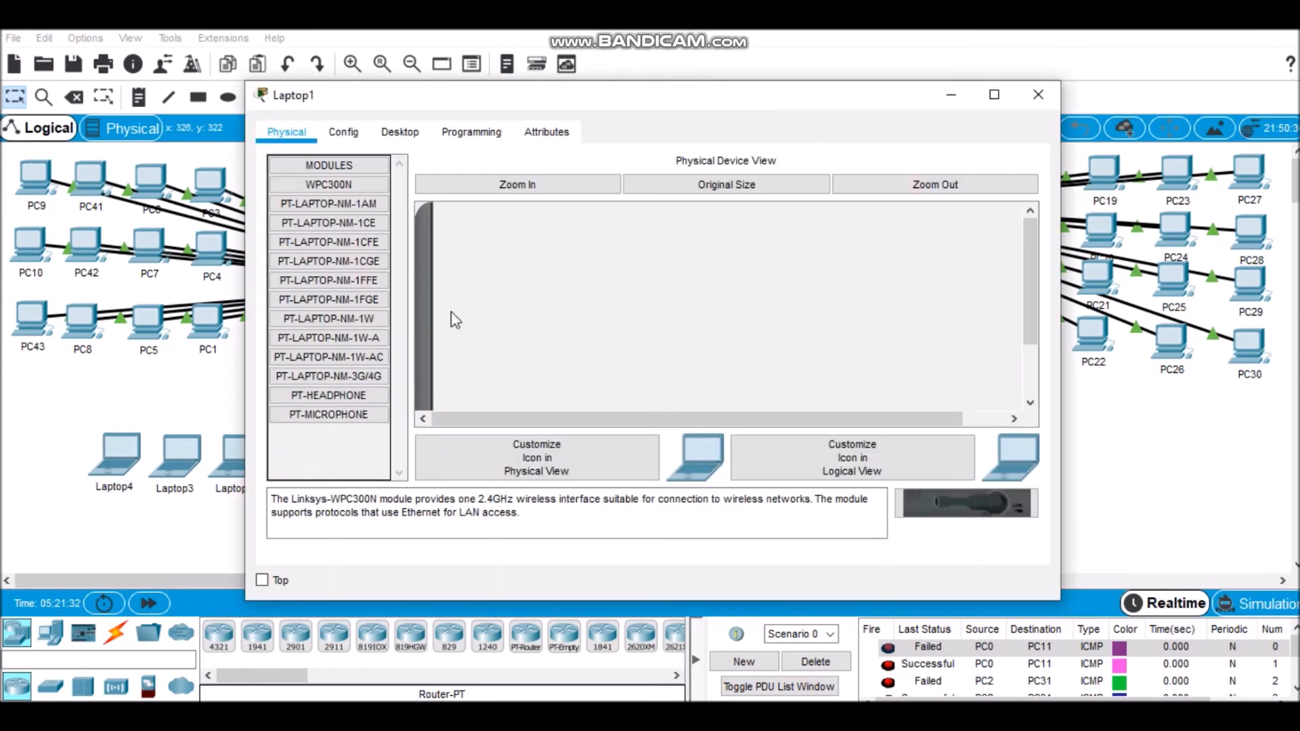
drag(1029, 238, 1029, 290)
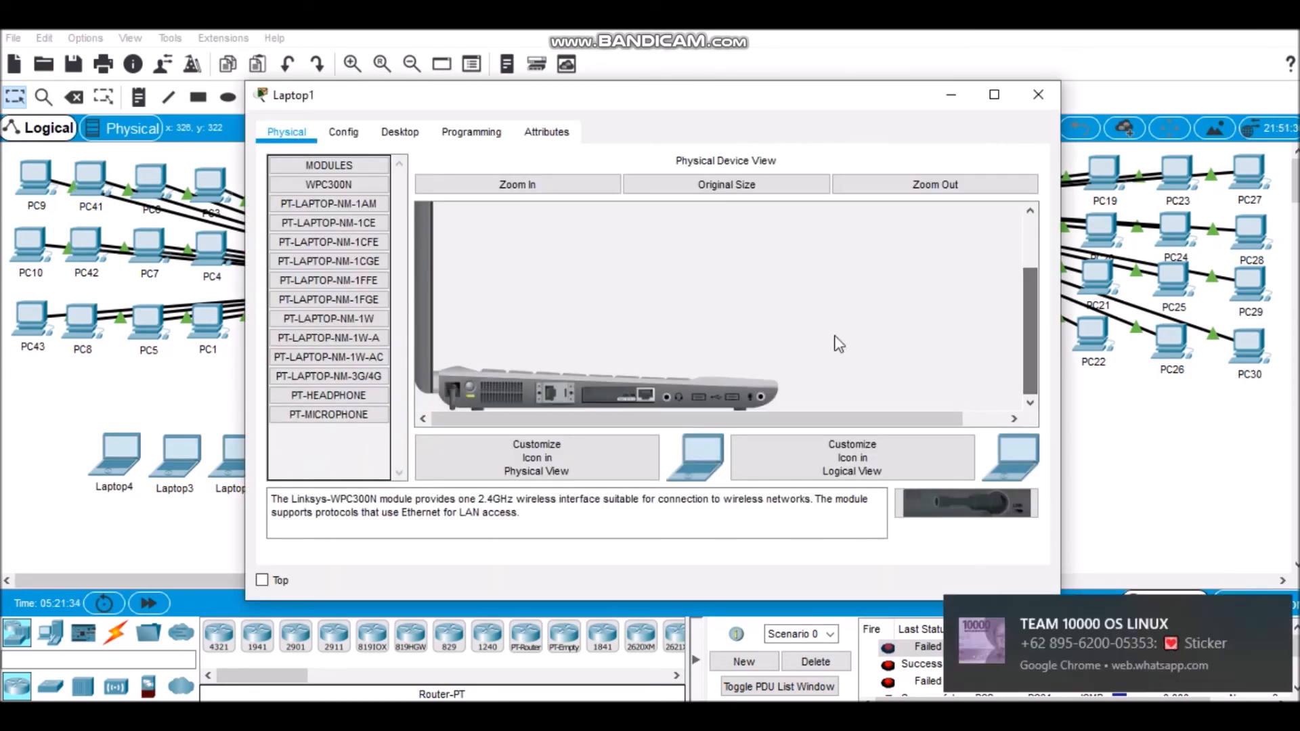
drag(472, 382, 938, 495)
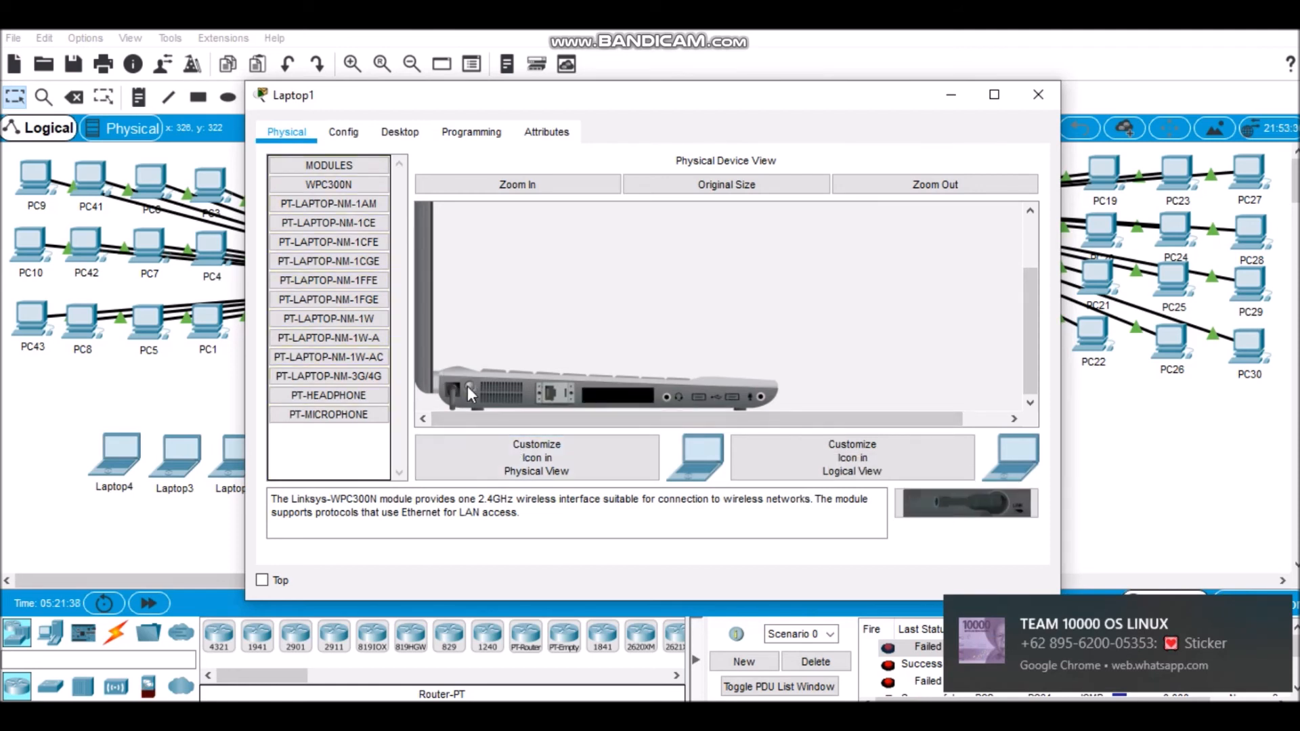
drag(384, 325, 636, 395)
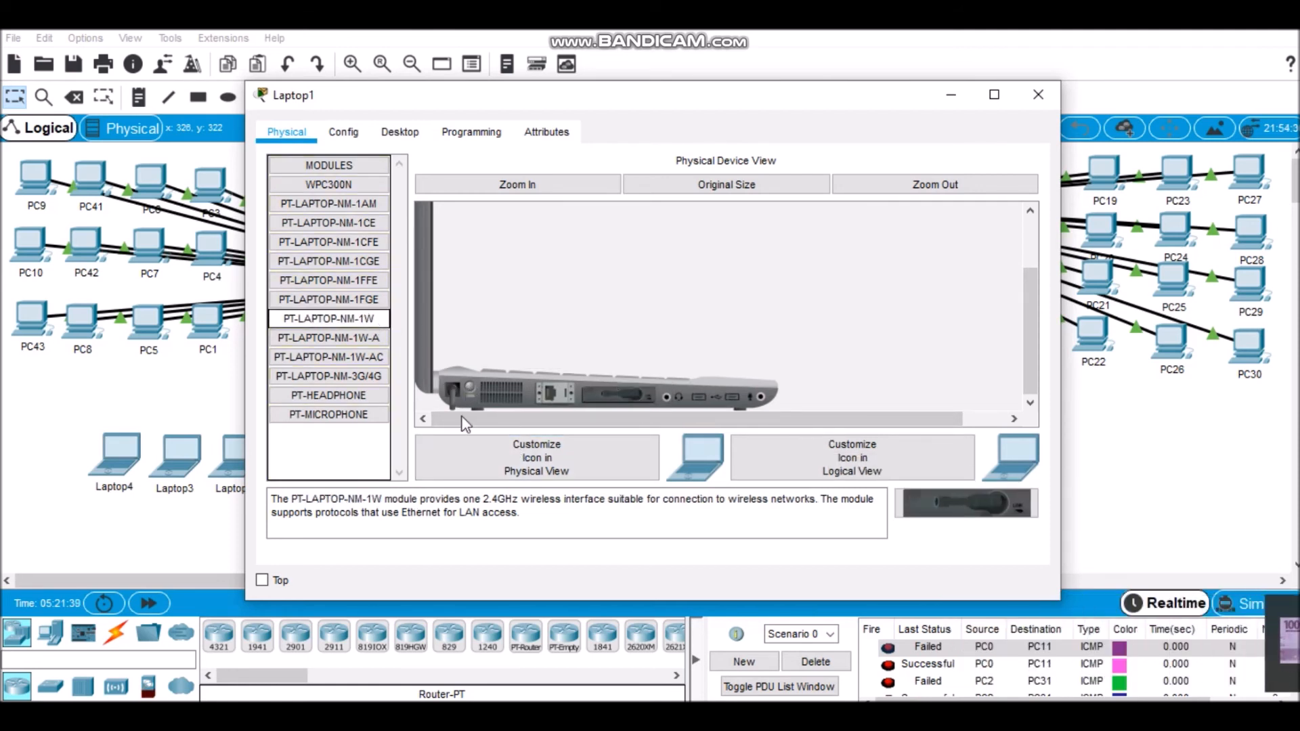
click(468, 388)
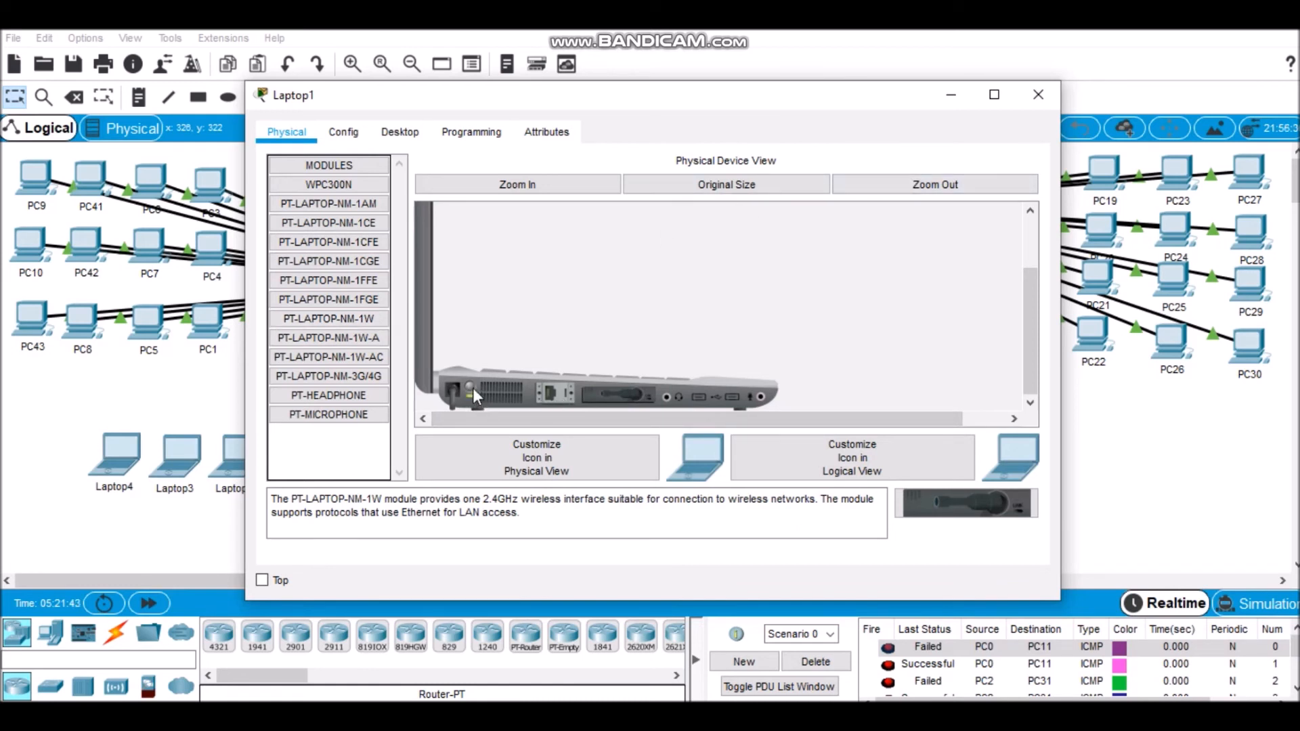
click(1030, 93)
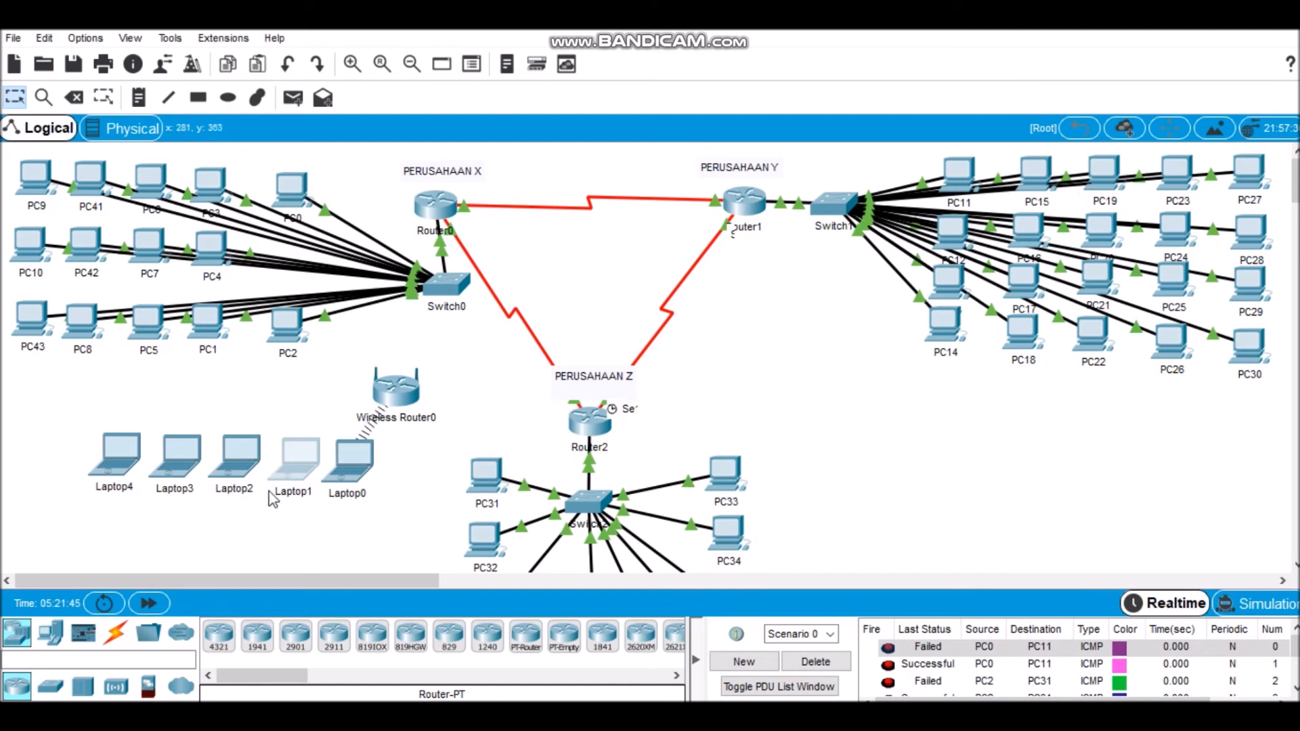
Step: With Laptop2 powered off, swap its wired network module for PT-LAPTOP-NM-1W, then restore power and close its window
click(241, 458)
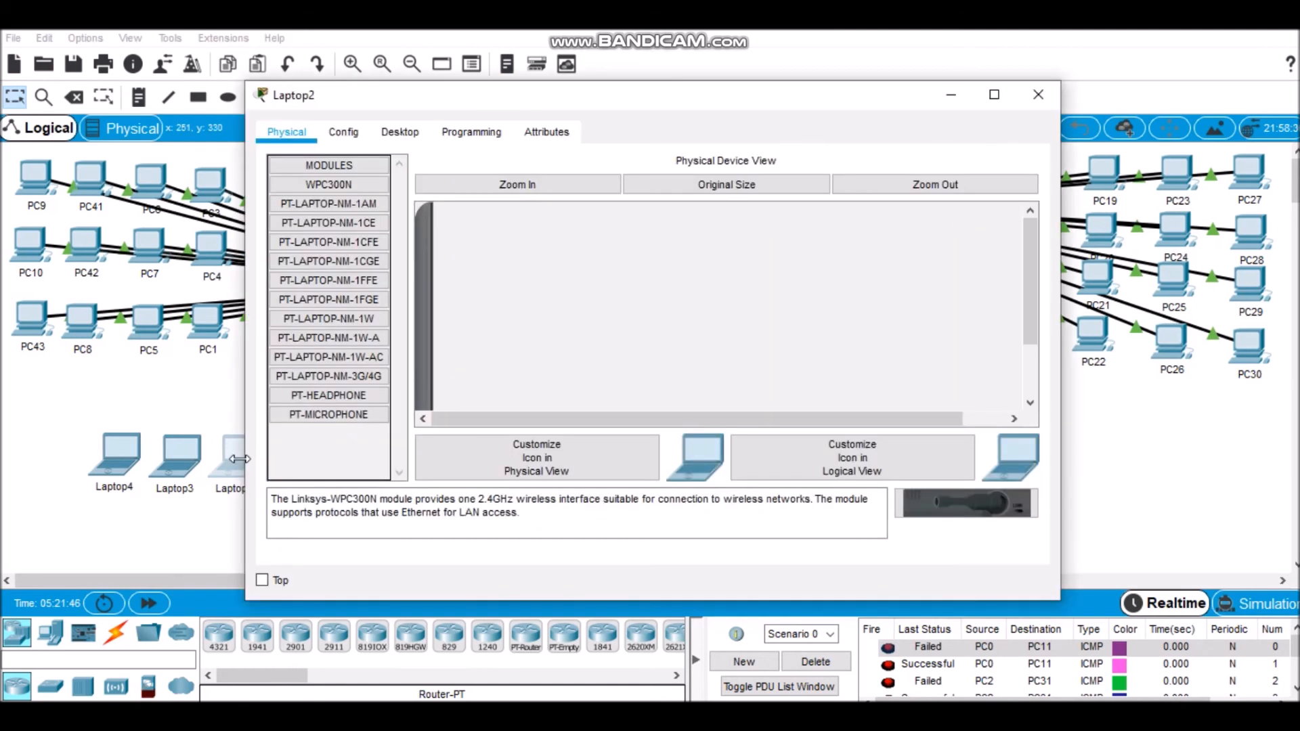
drag(1027, 246, 1026, 307)
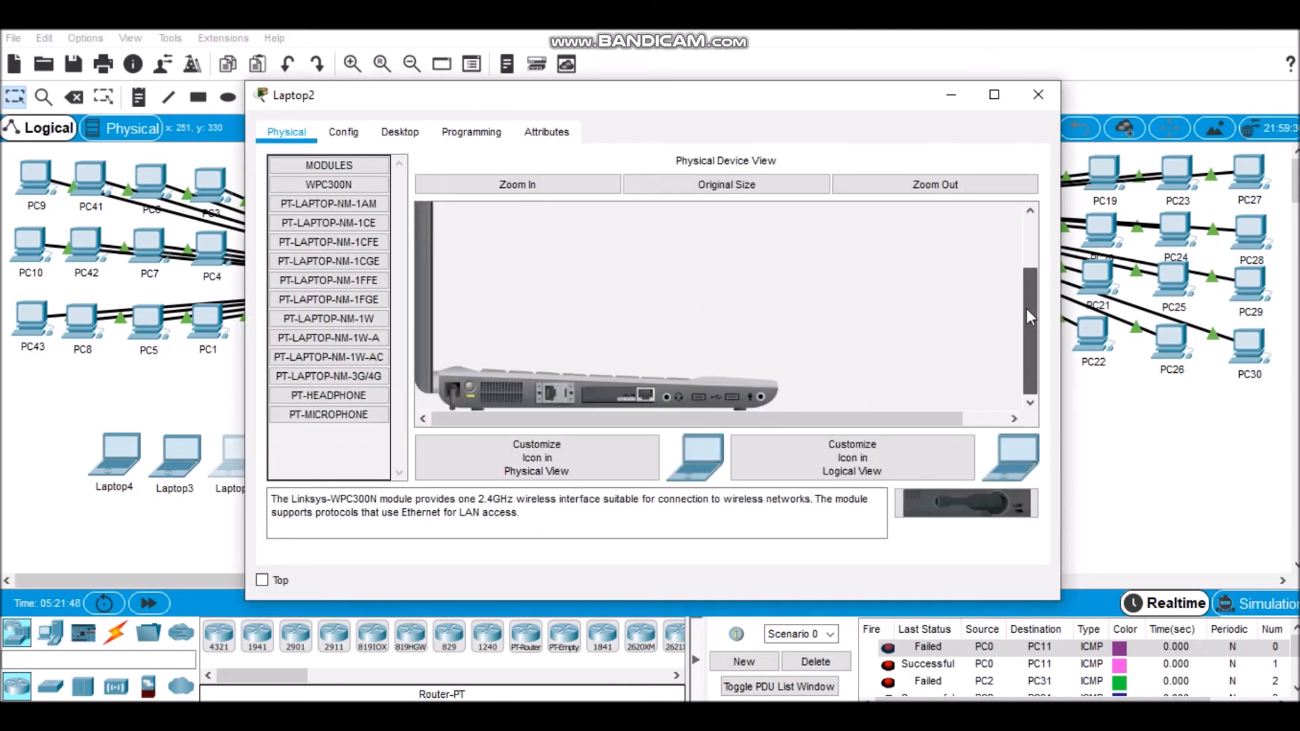
drag(640, 396, 959, 512)
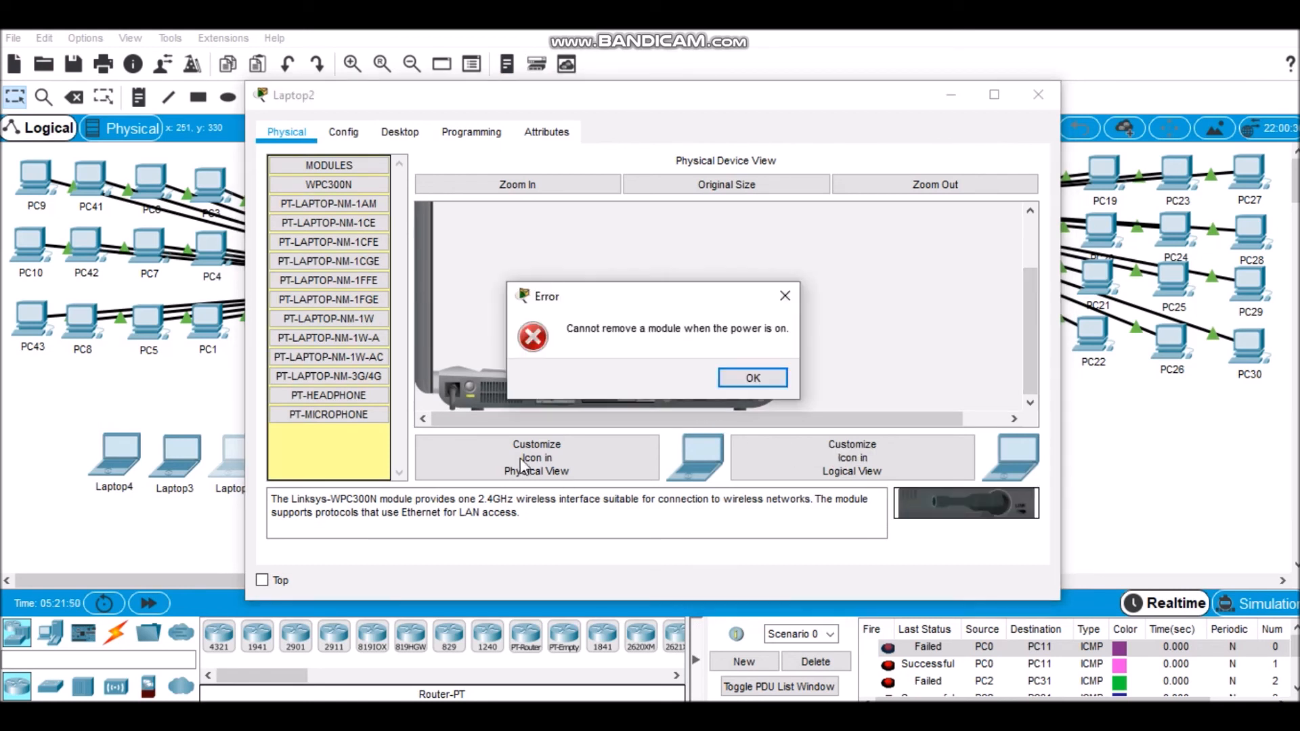
click(753, 378)
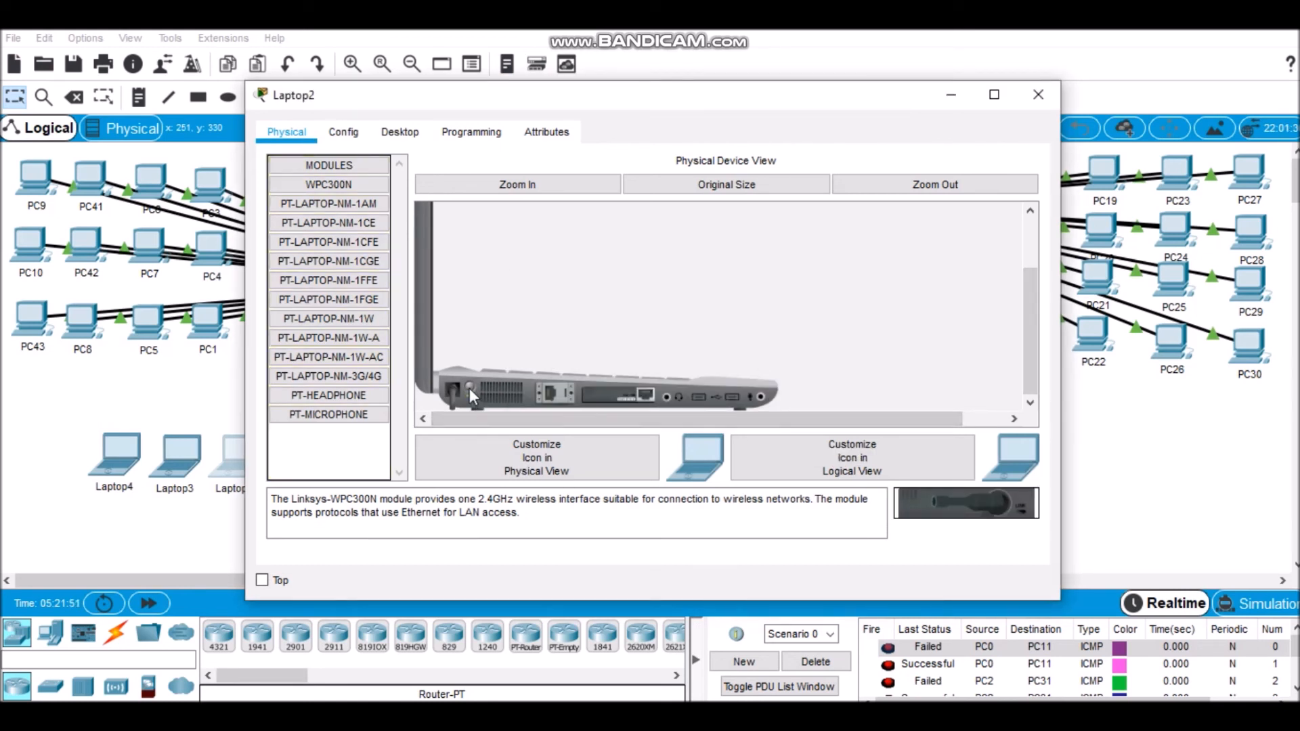
drag(624, 401, 905, 488)
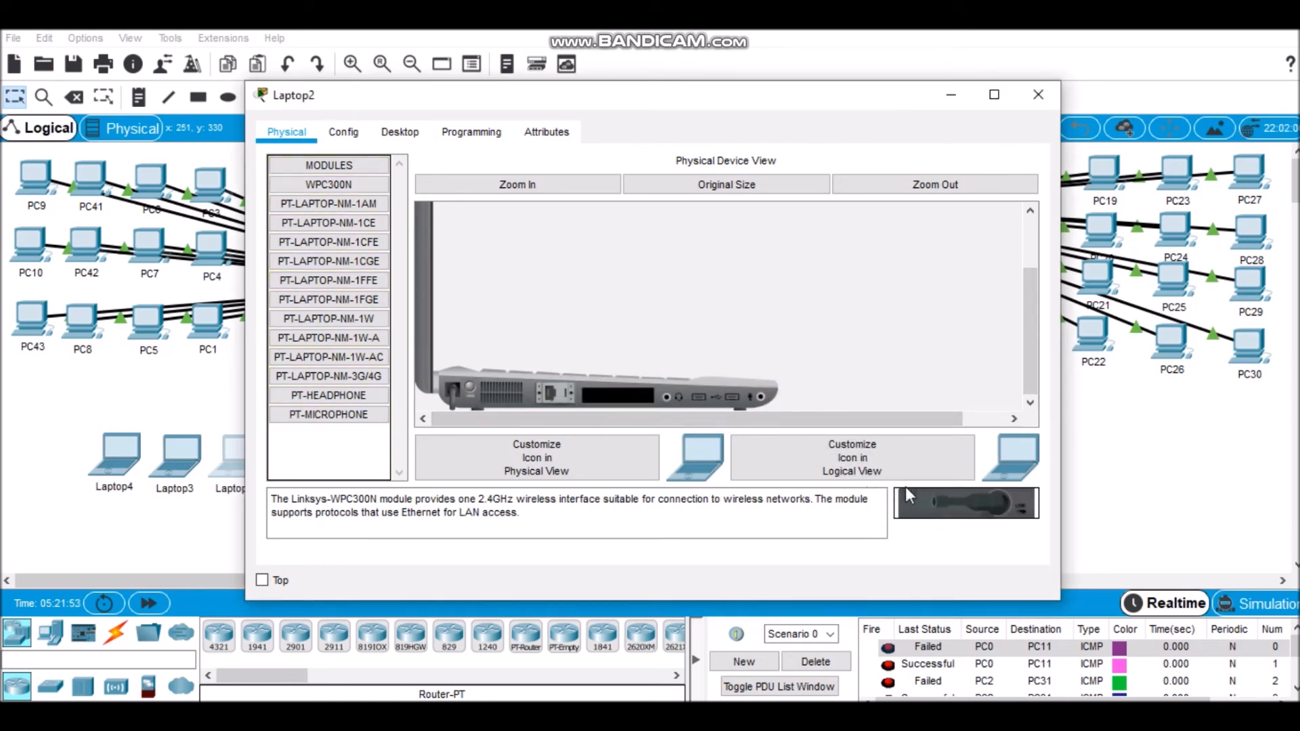
drag(361, 323, 509, 390)
click(470, 380)
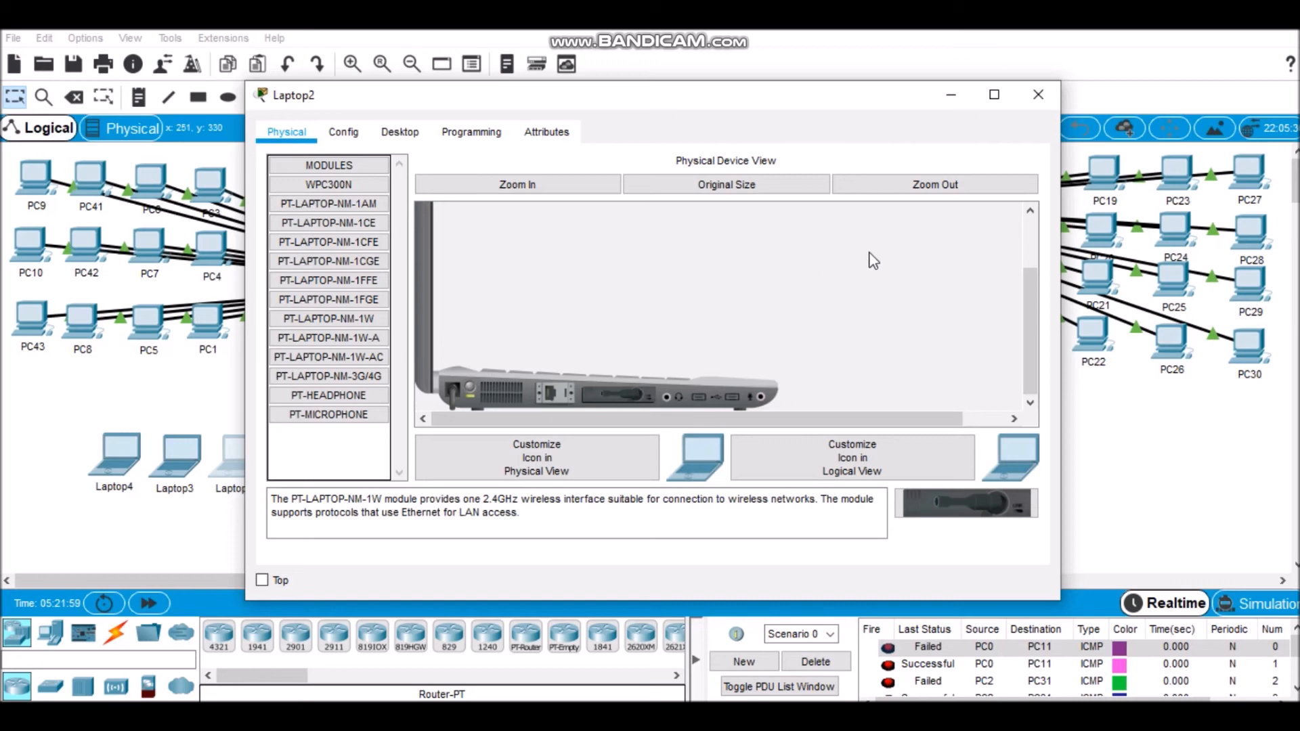
click(1035, 91)
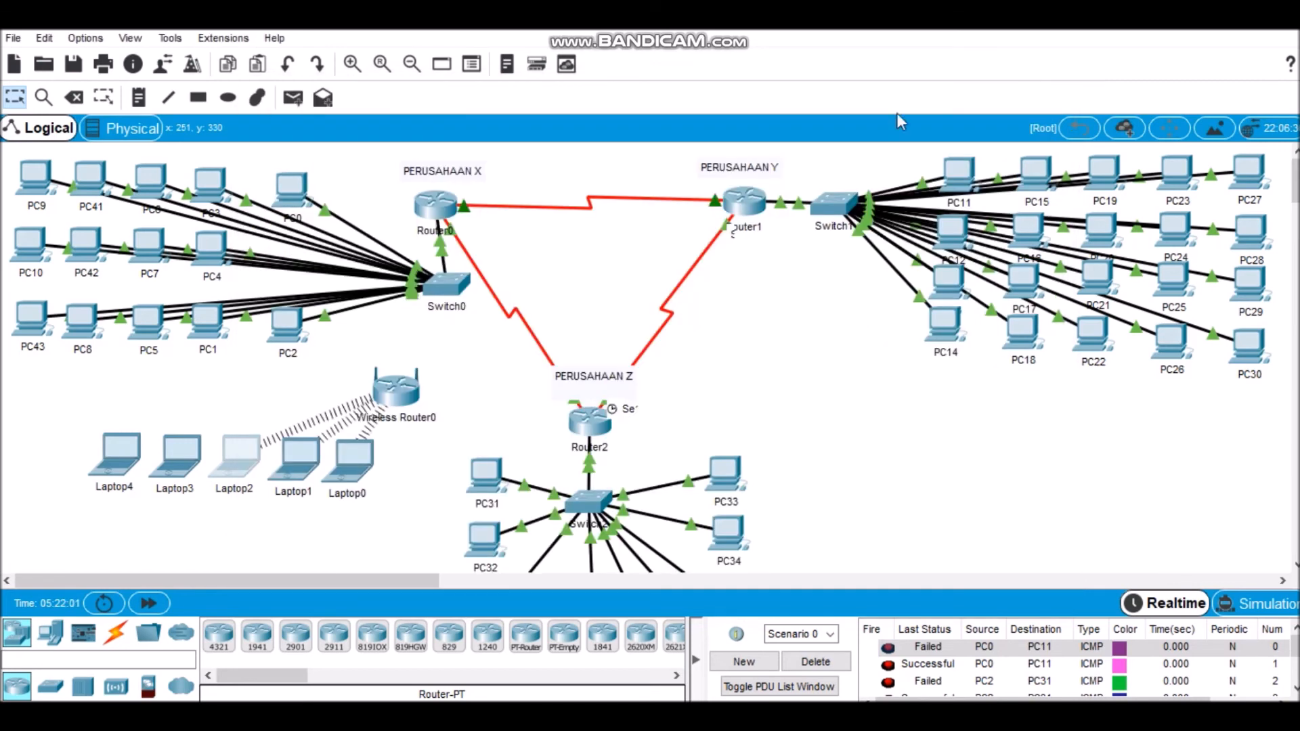
Step: Replace Laptop3's wired network module with PT-LAPTOP-NM-1W, power the laptop back on and close its window
click(177, 460)
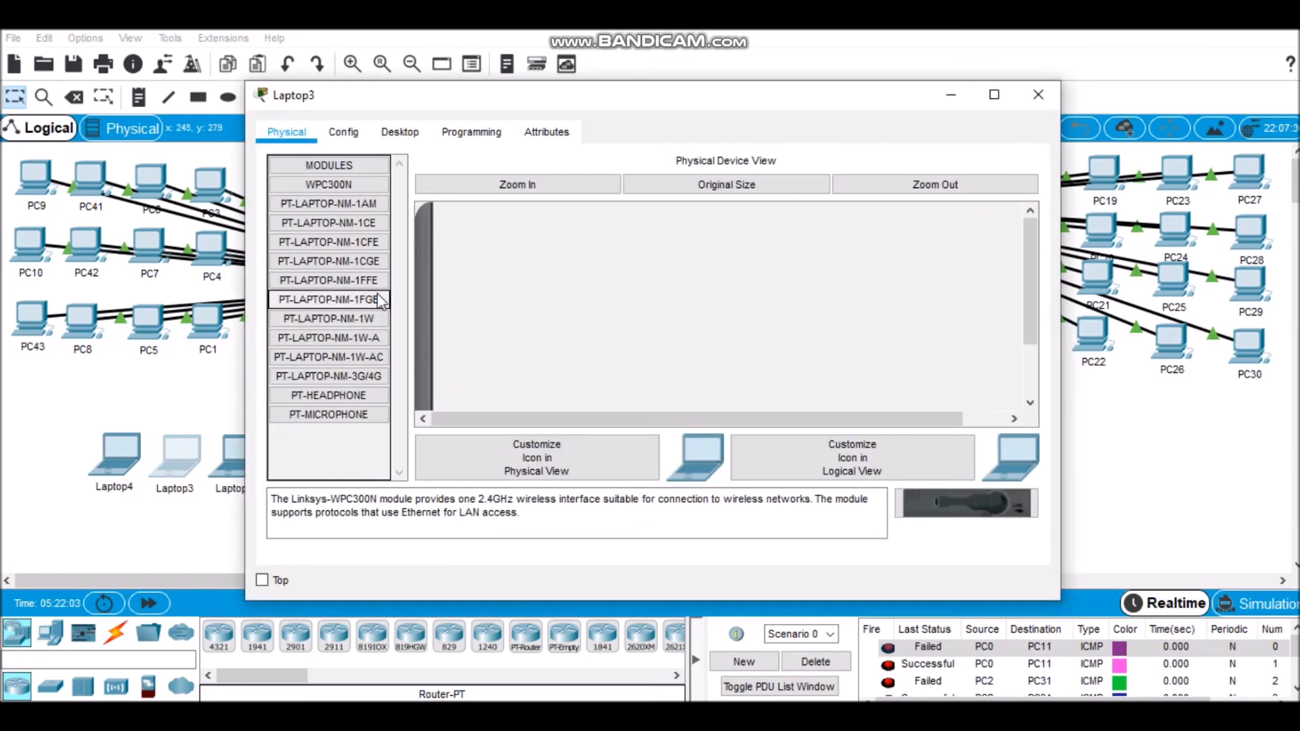
drag(1033, 292, 1026, 421)
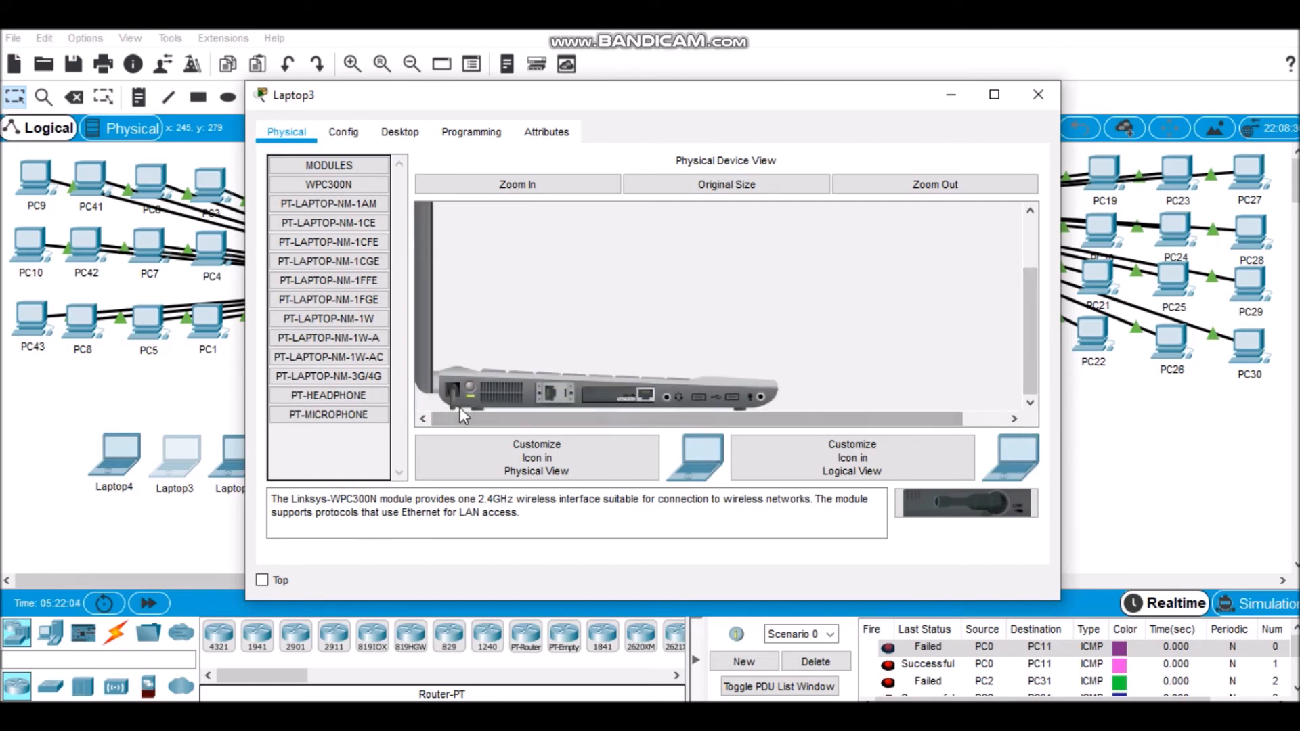
drag(591, 398, 985, 509)
drag(329, 318, 612, 406)
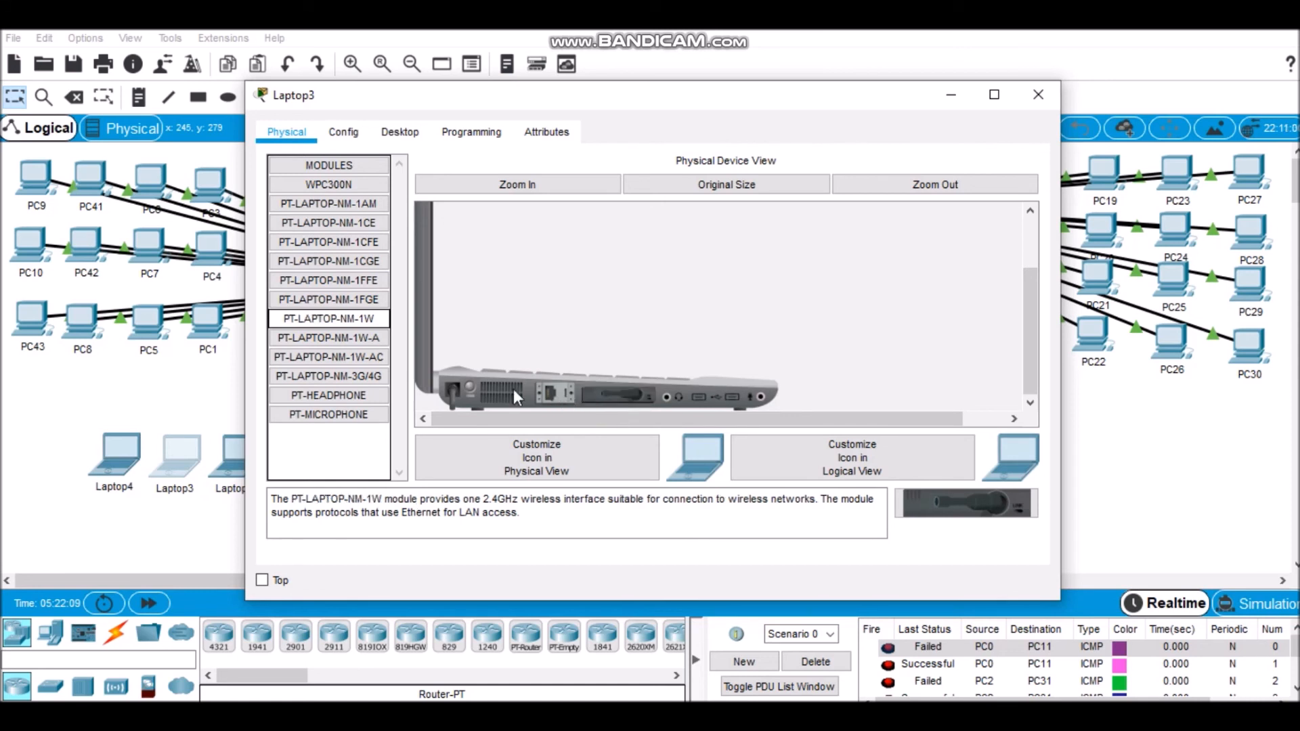
click(471, 390)
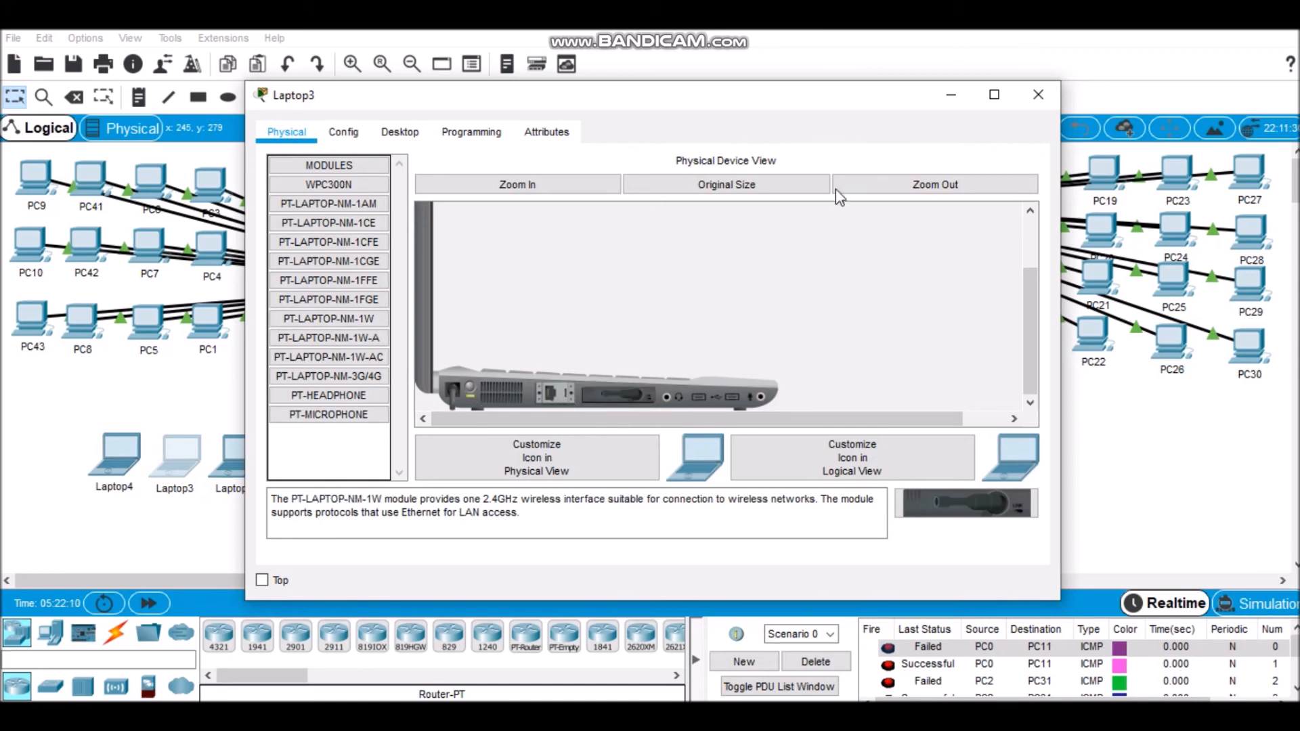
click(1031, 100)
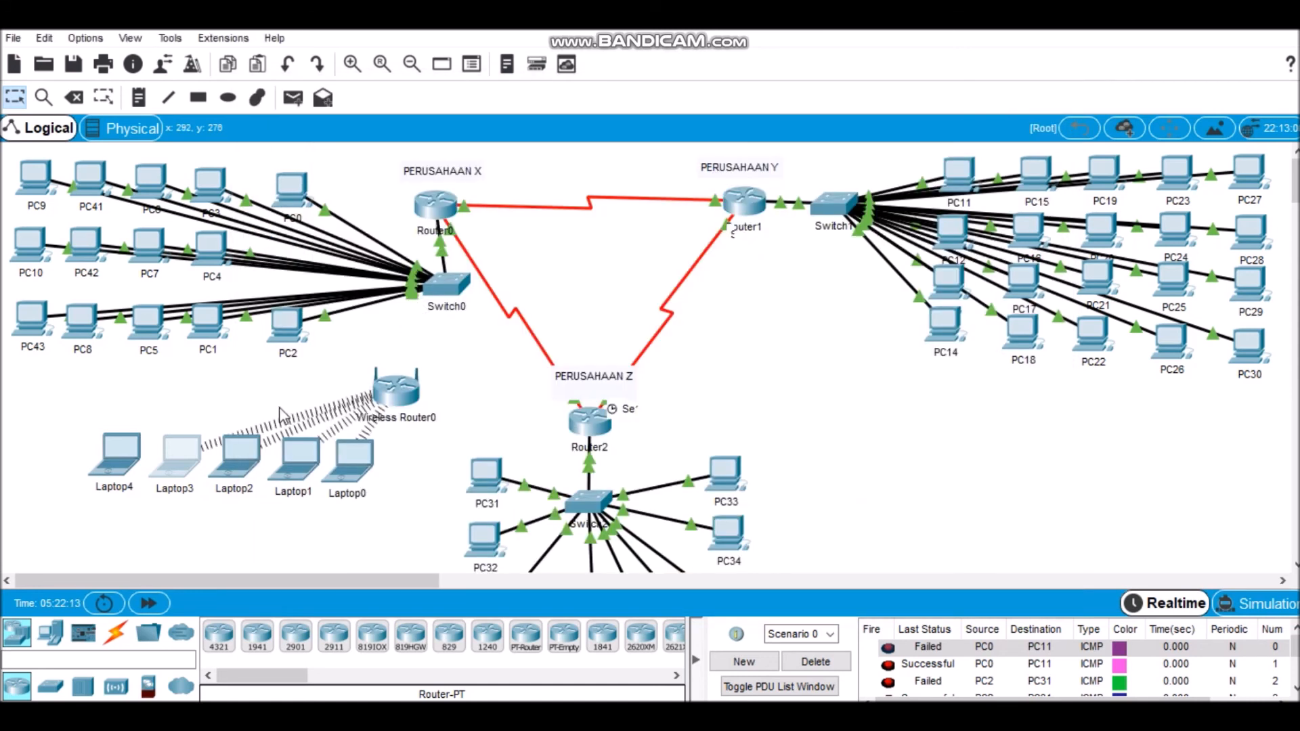
Step: With Laptop4 powered off, swap its wired network module for PT-LAPTOP-NM-1W, then restore power and close its window
click(124, 462)
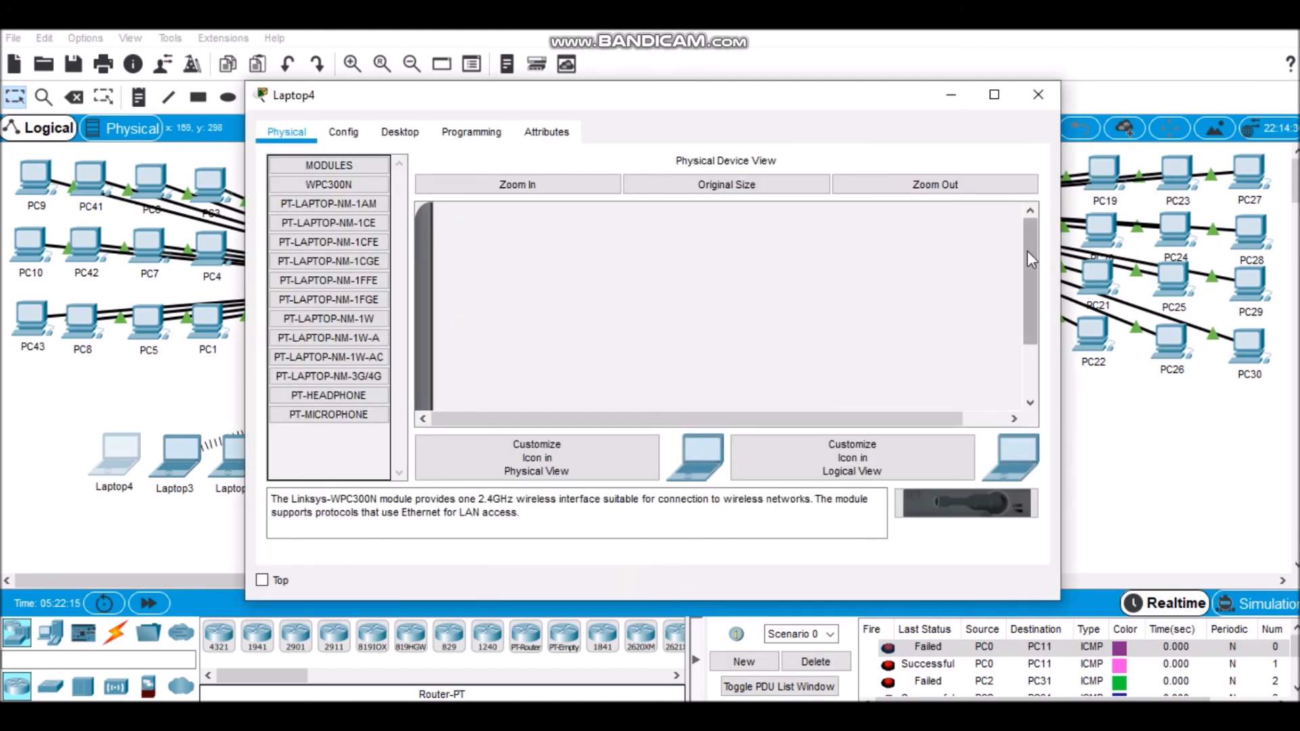
drag(1027, 250, 1016, 348)
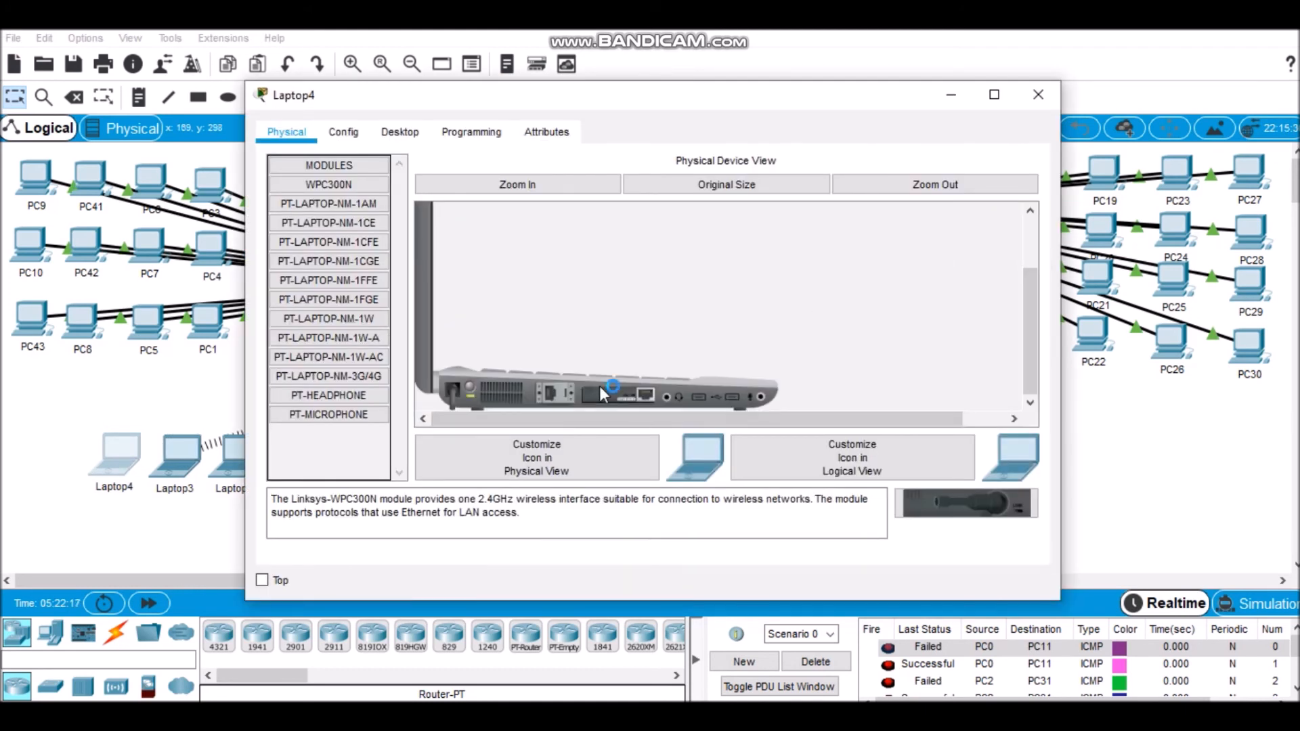
drag(623, 395, 957, 517)
click(785, 296)
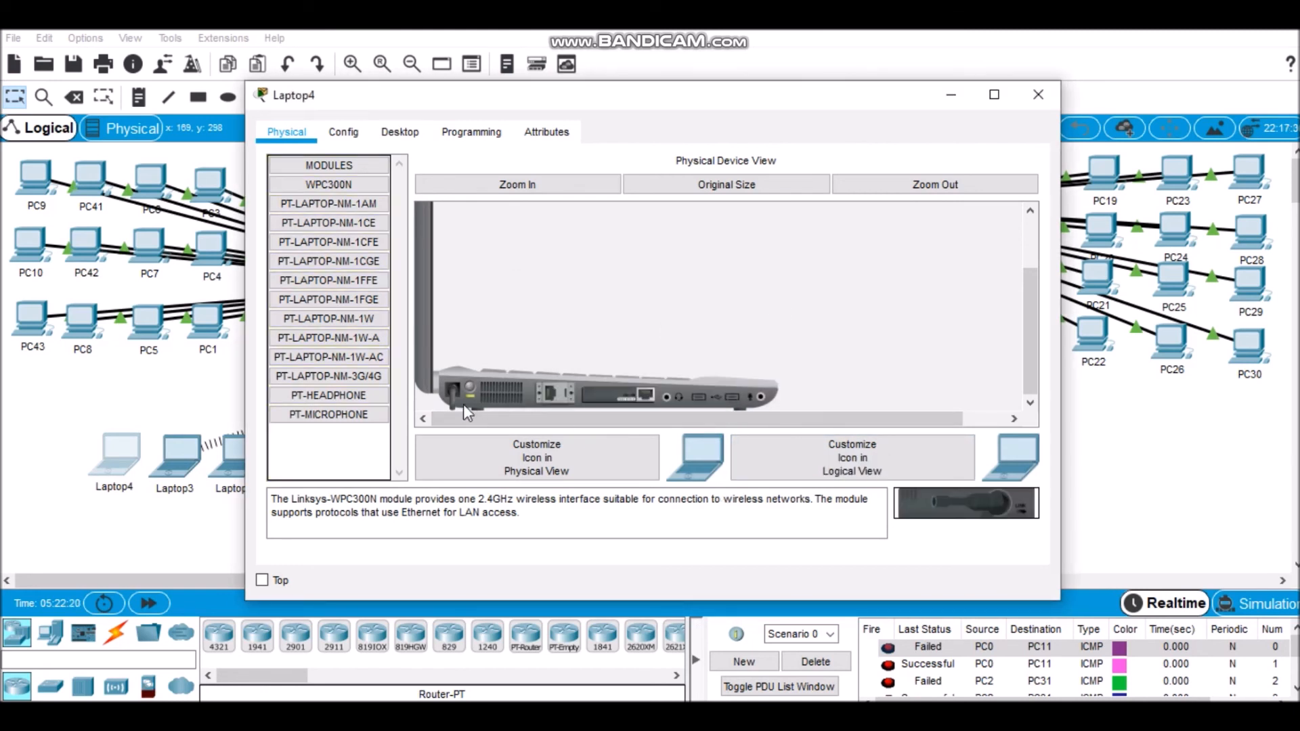
drag(599, 402, 920, 497)
drag(328, 318, 609, 389)
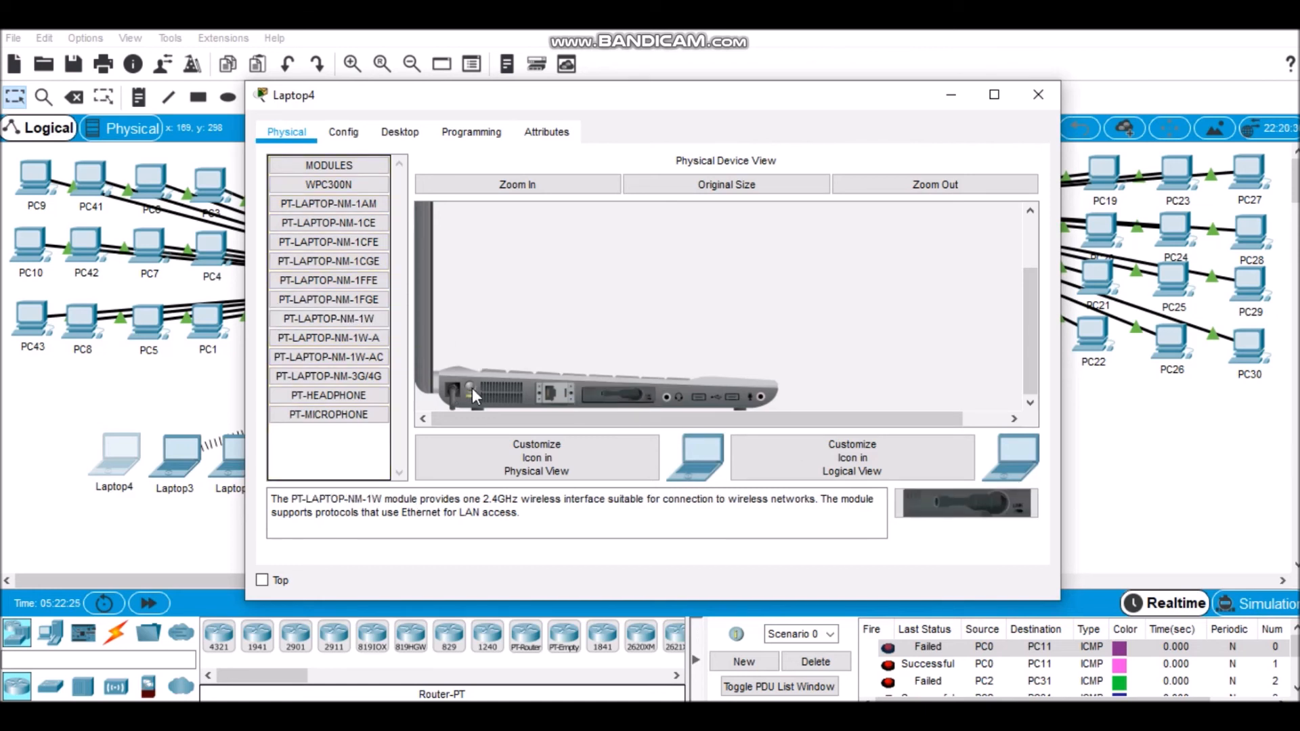
click(1038, 94)
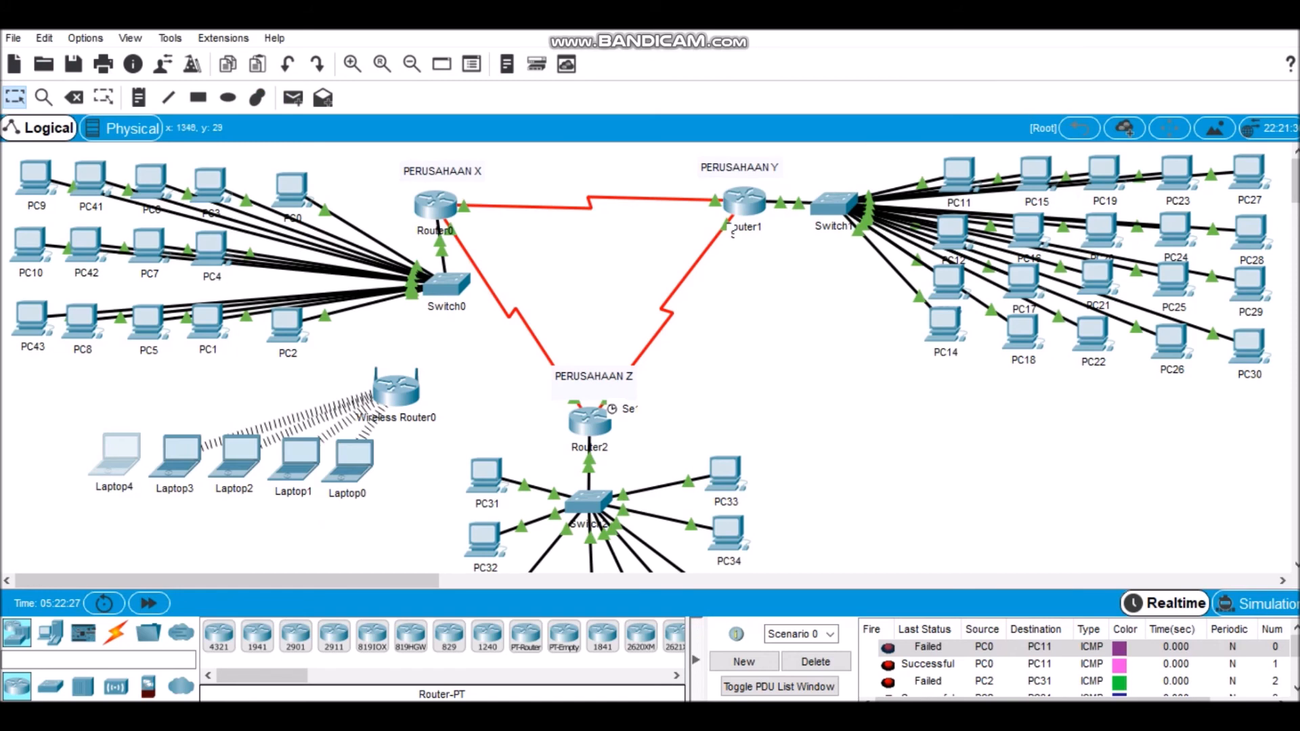
Step: Delete Scenario 0 to clear the earlier PDU tests from the list
scroll(732, 232, down, 5)
click(293, 98)
click(290, 205)
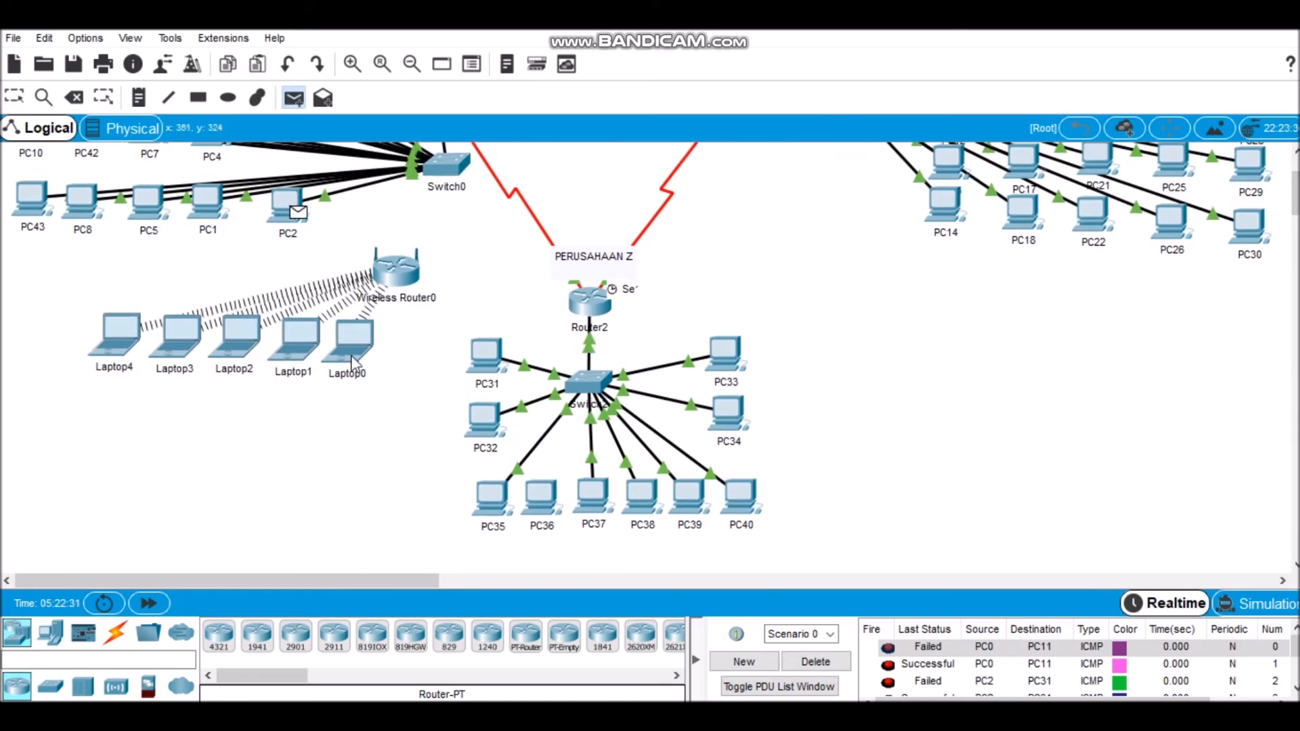
key(Escape)
click(816, 661)
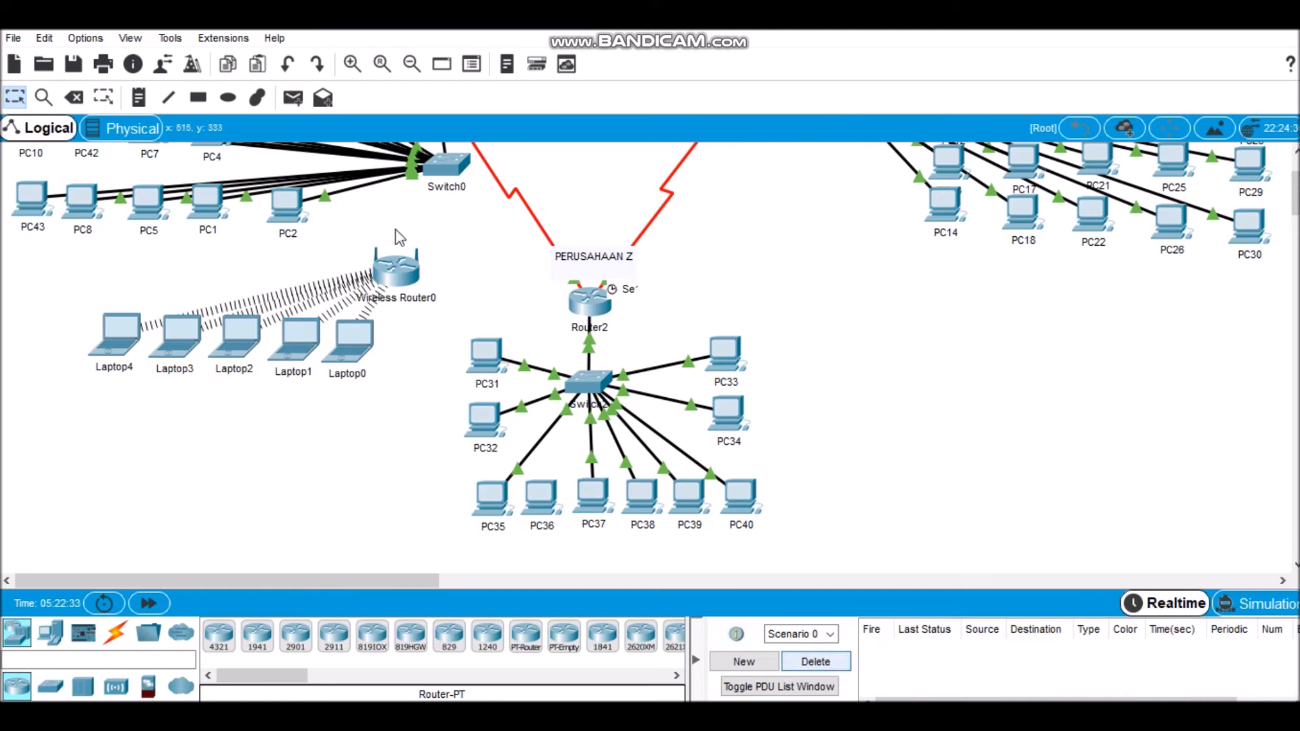
Step: Test connectivity by sending two simple PDUs from PC2 to Laptop0 and one from PC2 to Laptop1
click(293, 98)
click(290, 205)
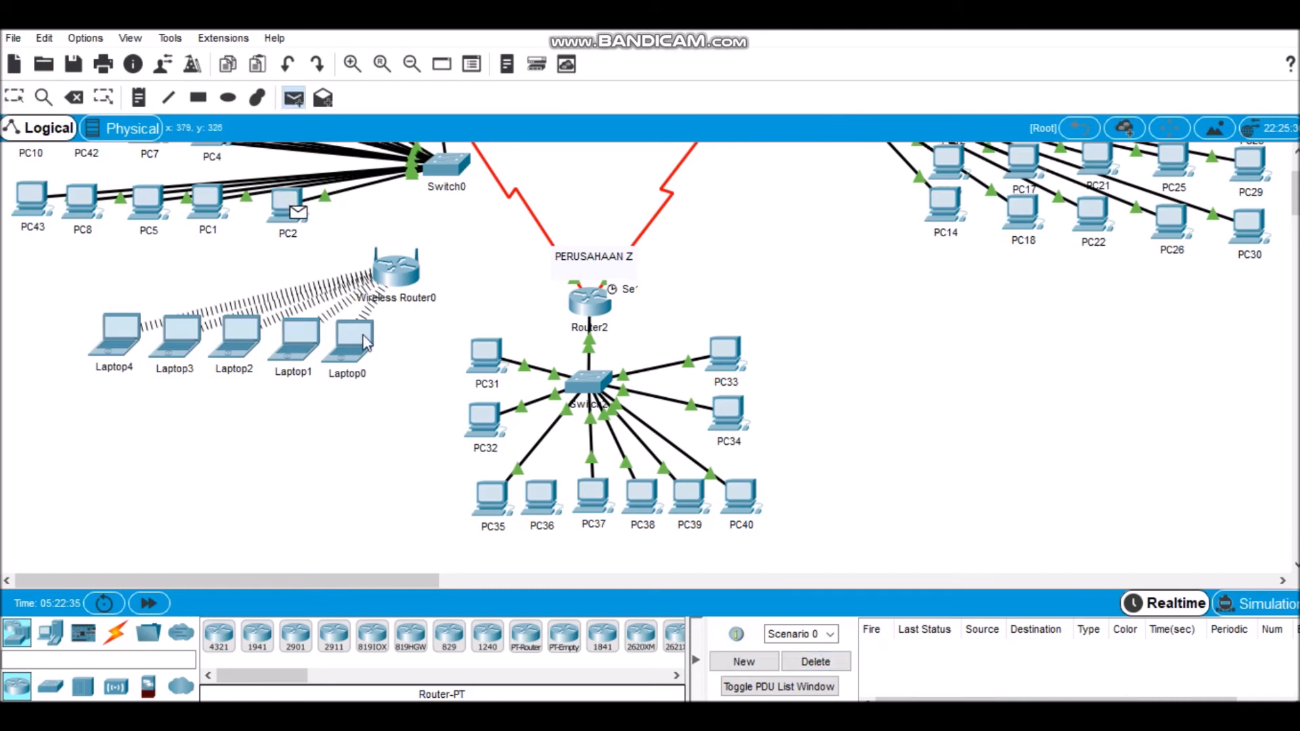
click(363, 338)
click(286, 203)
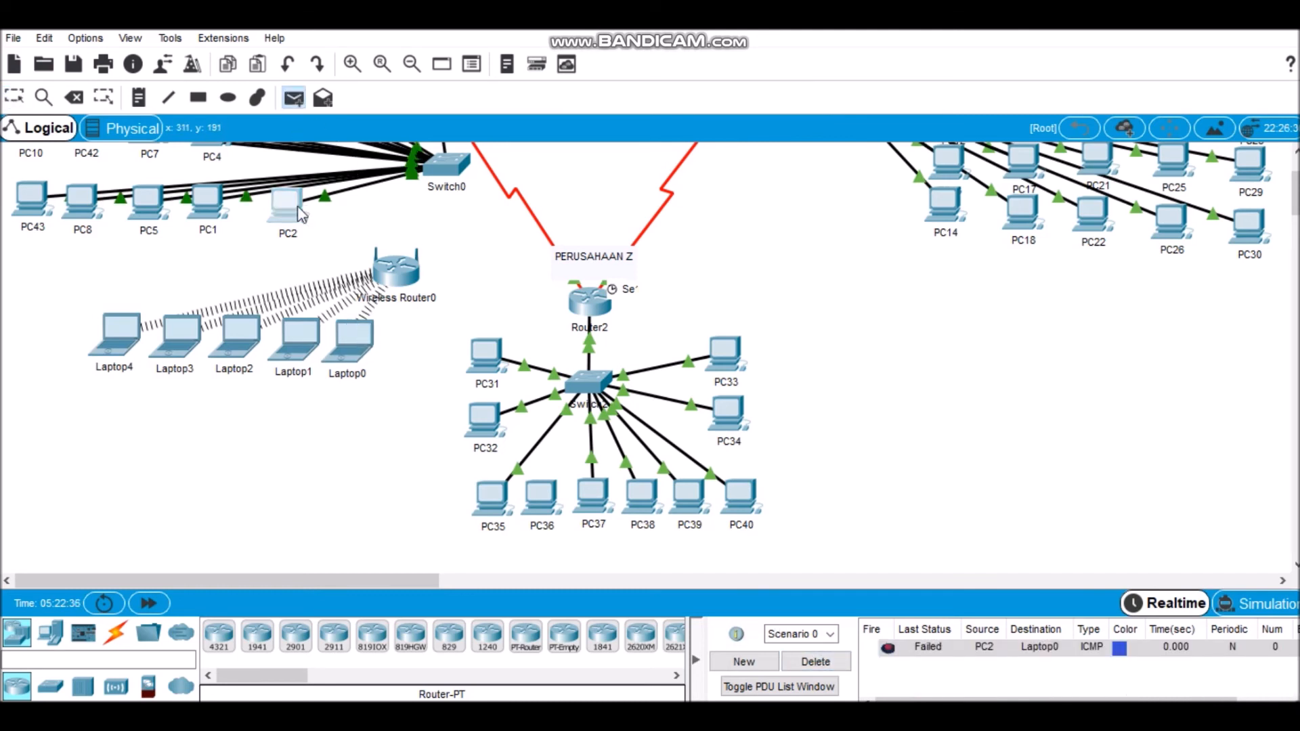
click(351, 350)
click(293, 97)
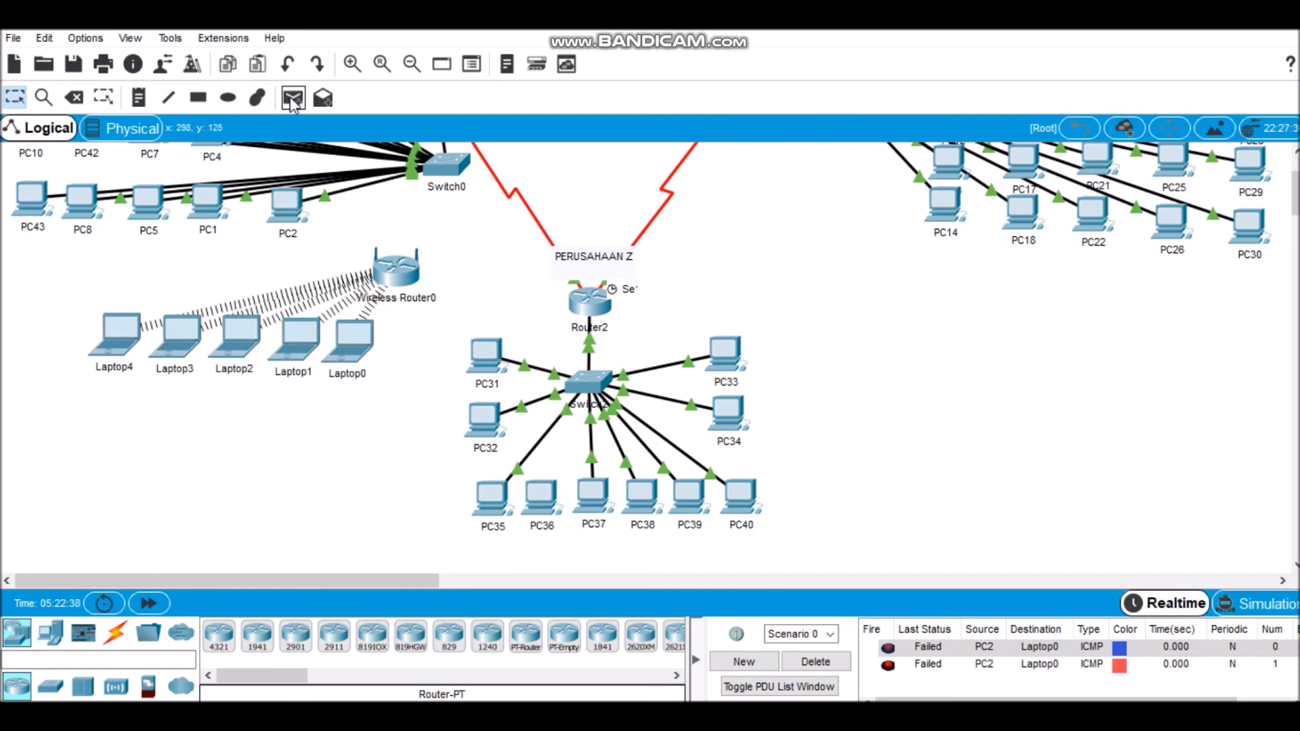
click(285, 214)
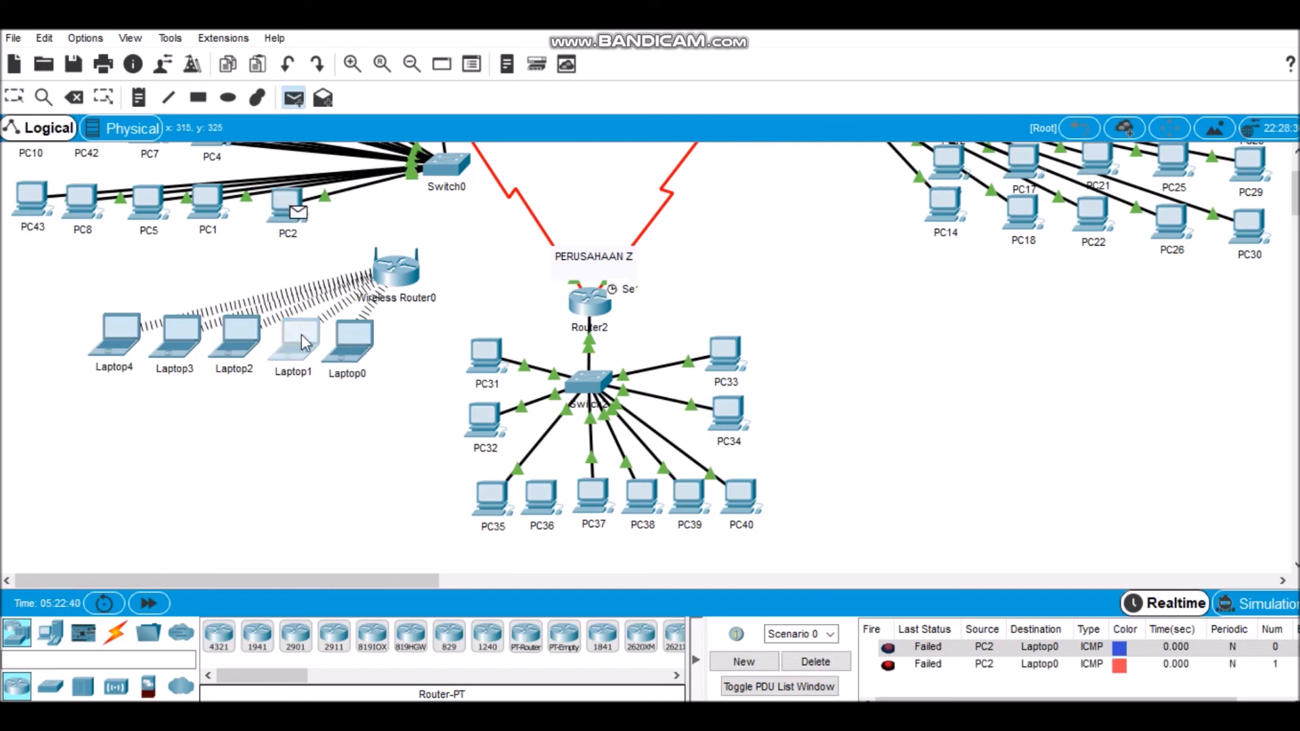
click(300, 333)
Step: Clear the PC2-to-laptop test PDUs by deleting the current scenario
click(292, 97)
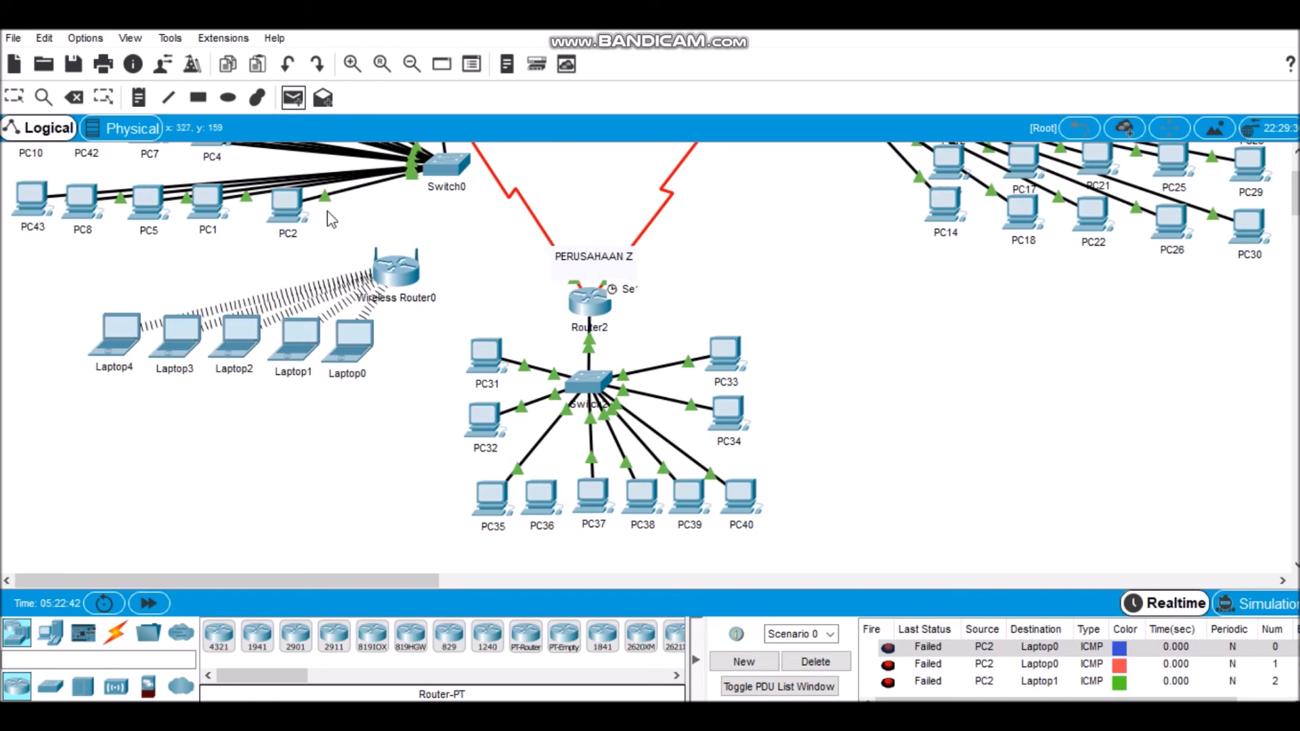
click(382, 272)
click(815, 661)
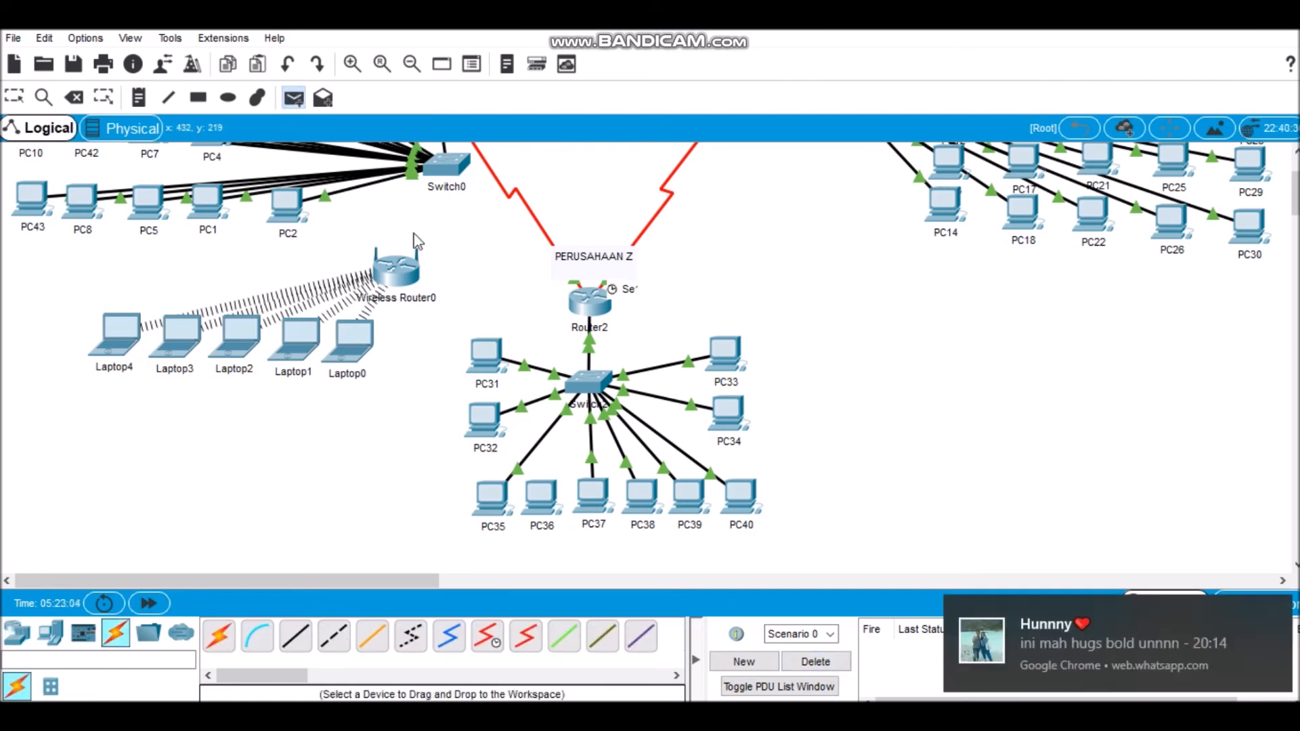
Step: Connect Wireless Router0 to Switch0 using the automatically chosen connection type
click(406, 271)
click(223, 642)
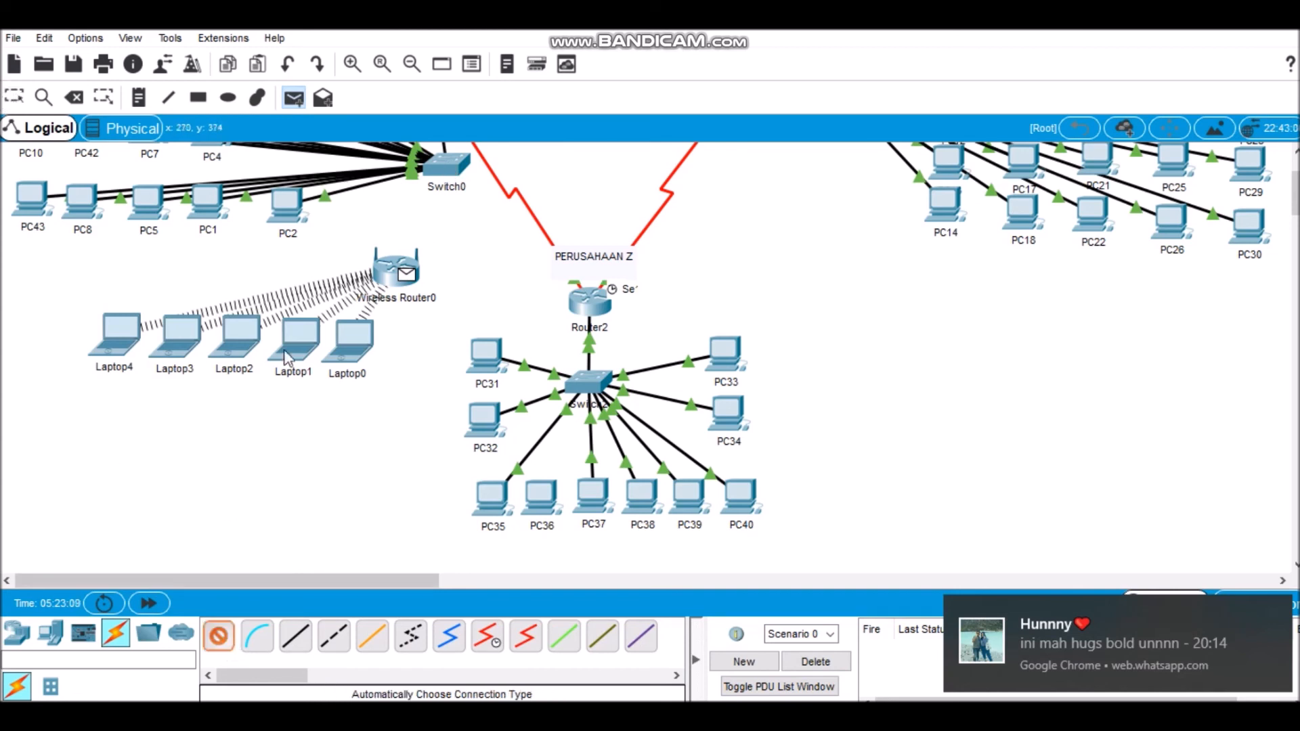
click(377, 290)
click(452, 165)
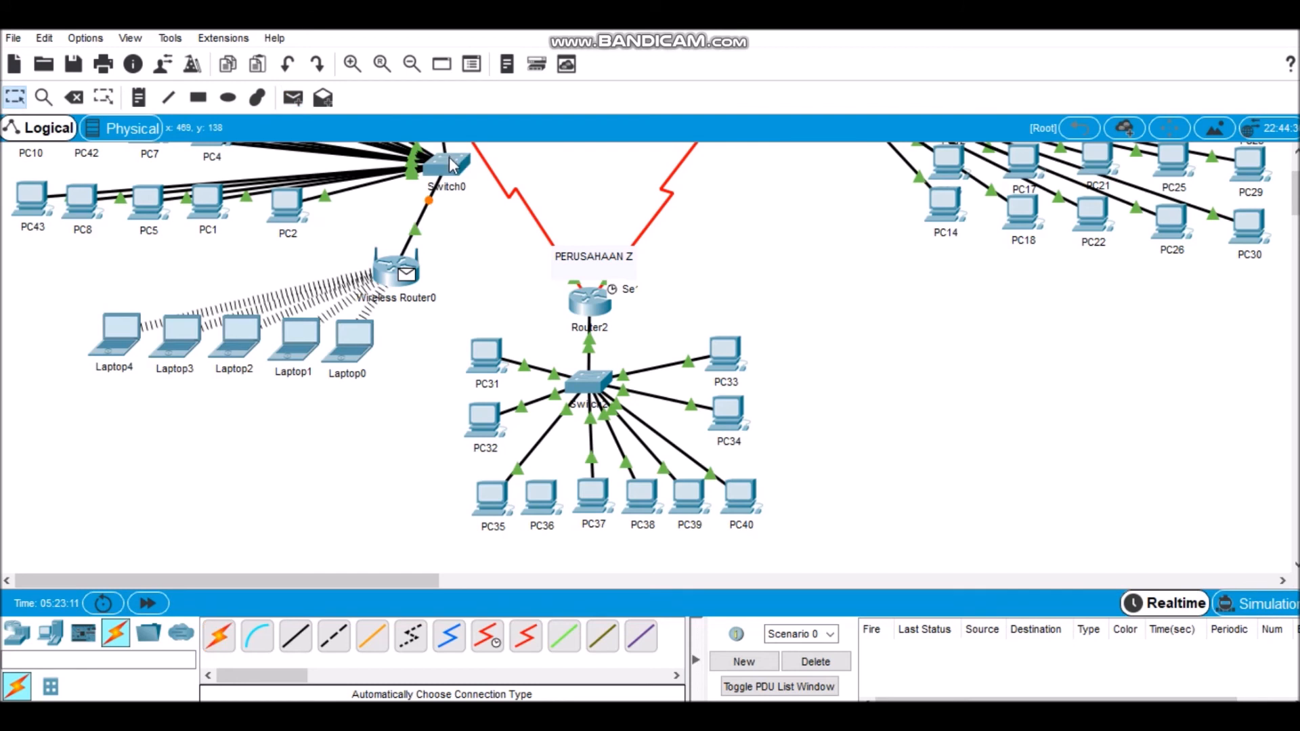
Step: Fast-forward the simulation time and test connectivity by sending two simple PDUs from PC2 to Laptop0
click(150, 604)
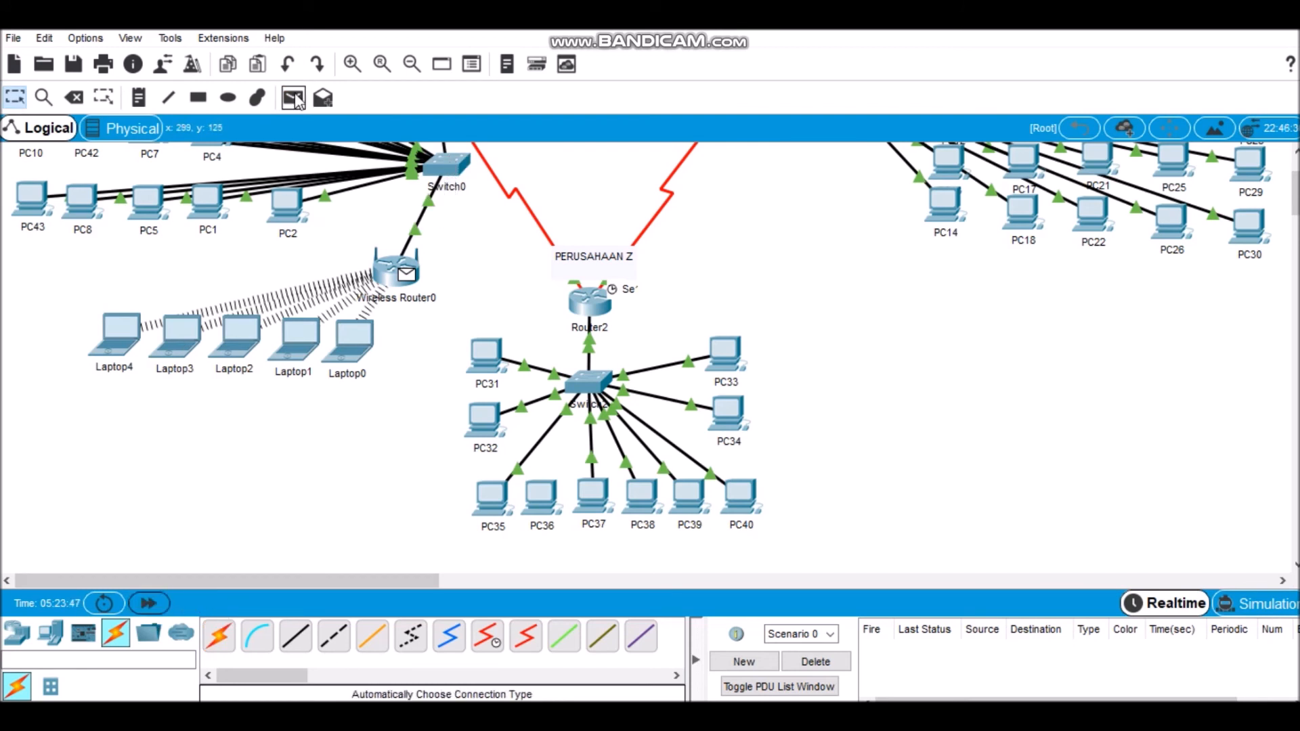
click(293, 98)
click(291, 210)
click(354, 369)
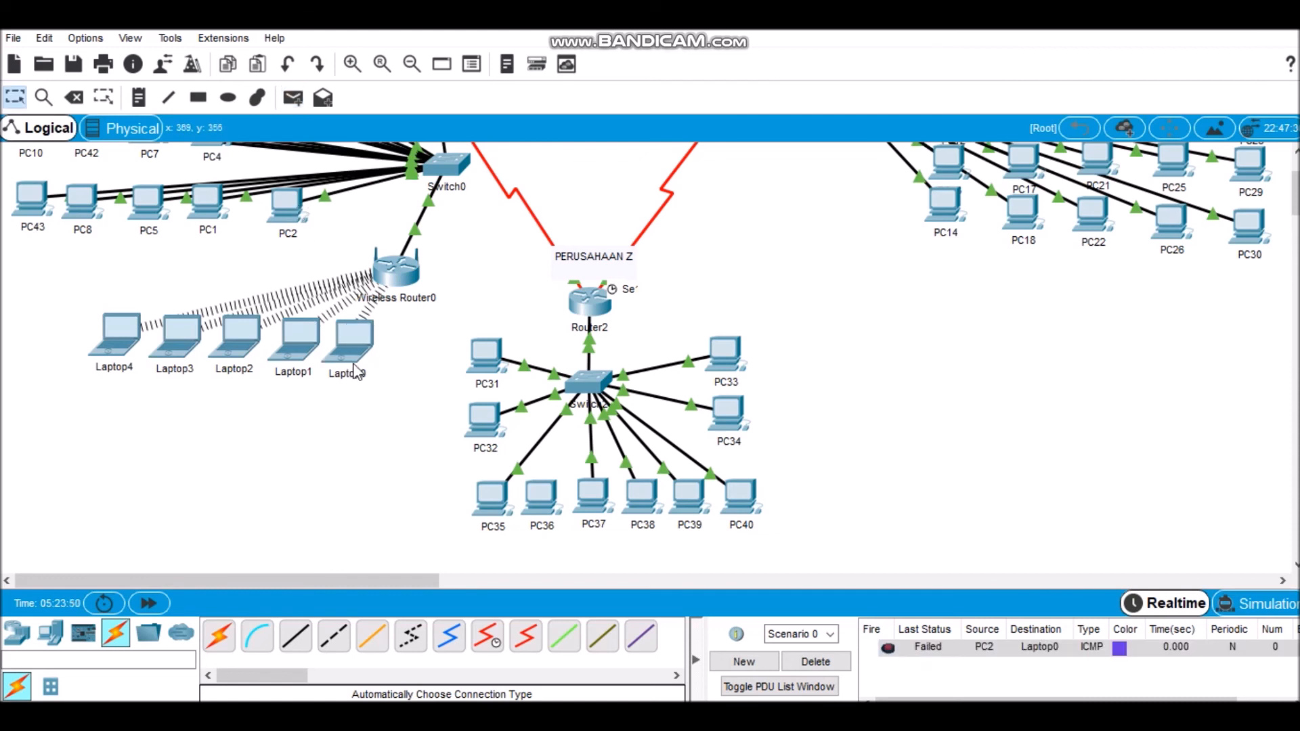
click(293, 105)
click(299, 212)
click(357, 352)
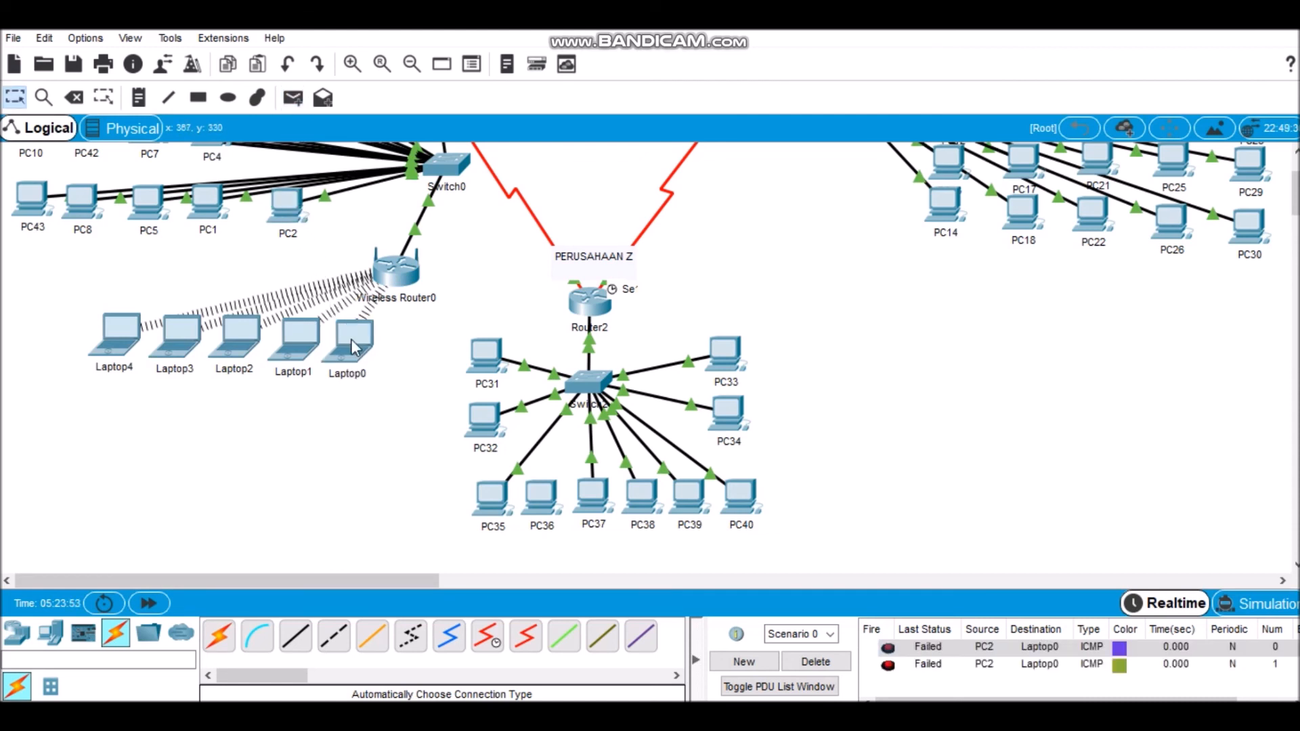
Step: Set Wireless Router0's router IP address to 192.168.1.254 with subnet mask 255.255.255.224
click(397, 273)
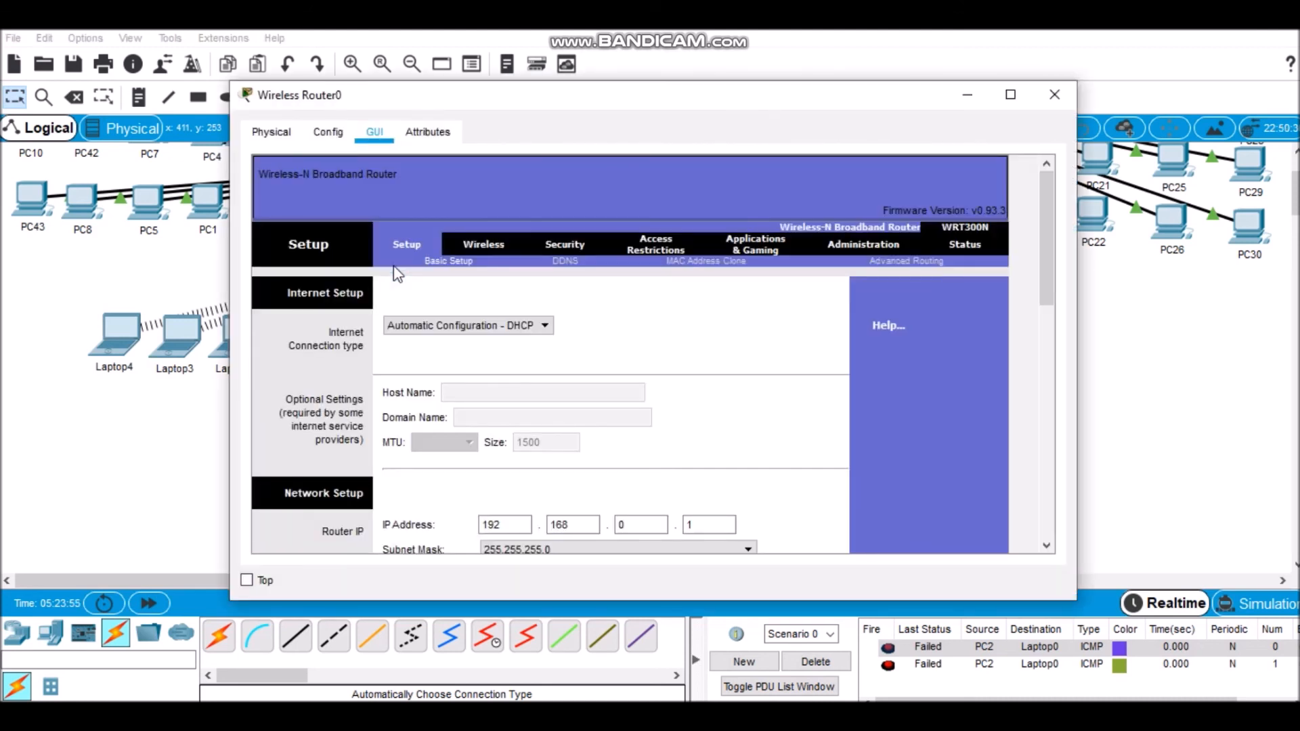
click(649, 518)
text(1)
click(701, 526)
drag(1043, 225, 1046, 269)
click(667, 428)
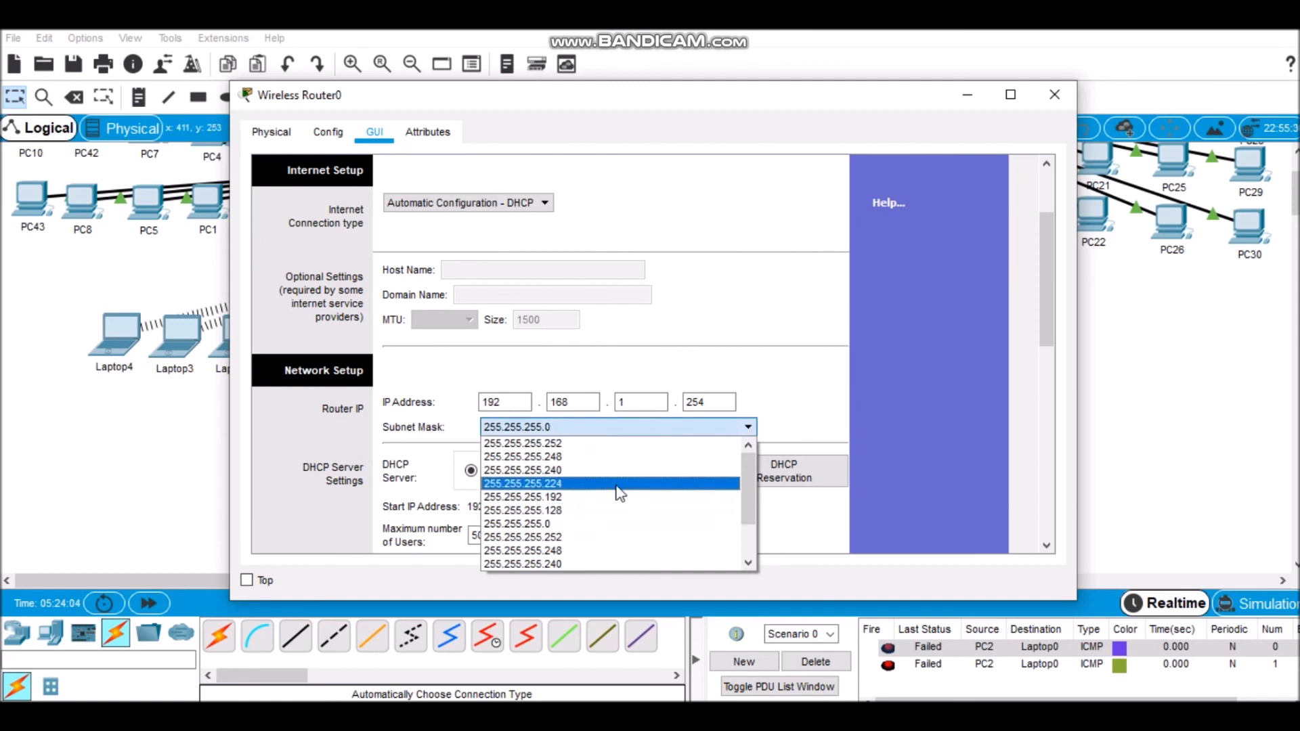
click(617, 492)
click(1056, 96)
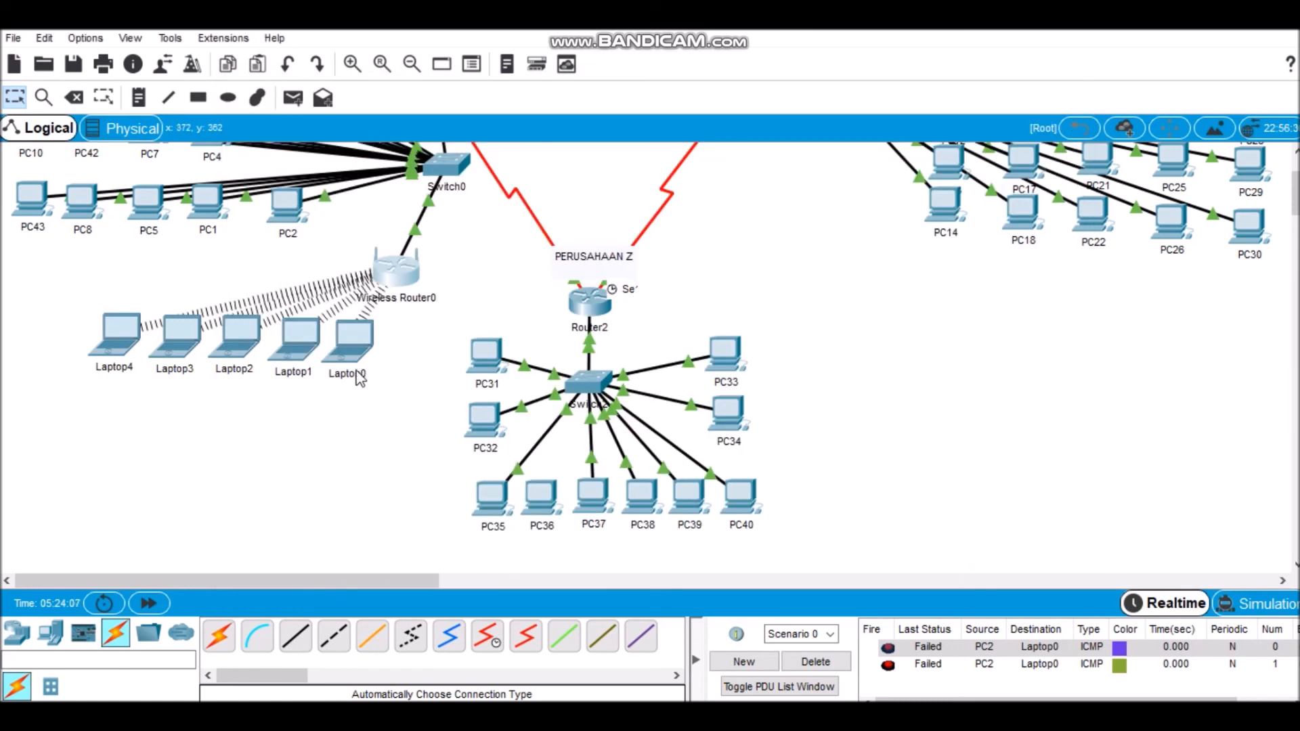
Step: Retest PC2 to Laptop0 with one simple PDU before and one after fast-forwarding the simulation time
click(292, 97)
click(286, 200)
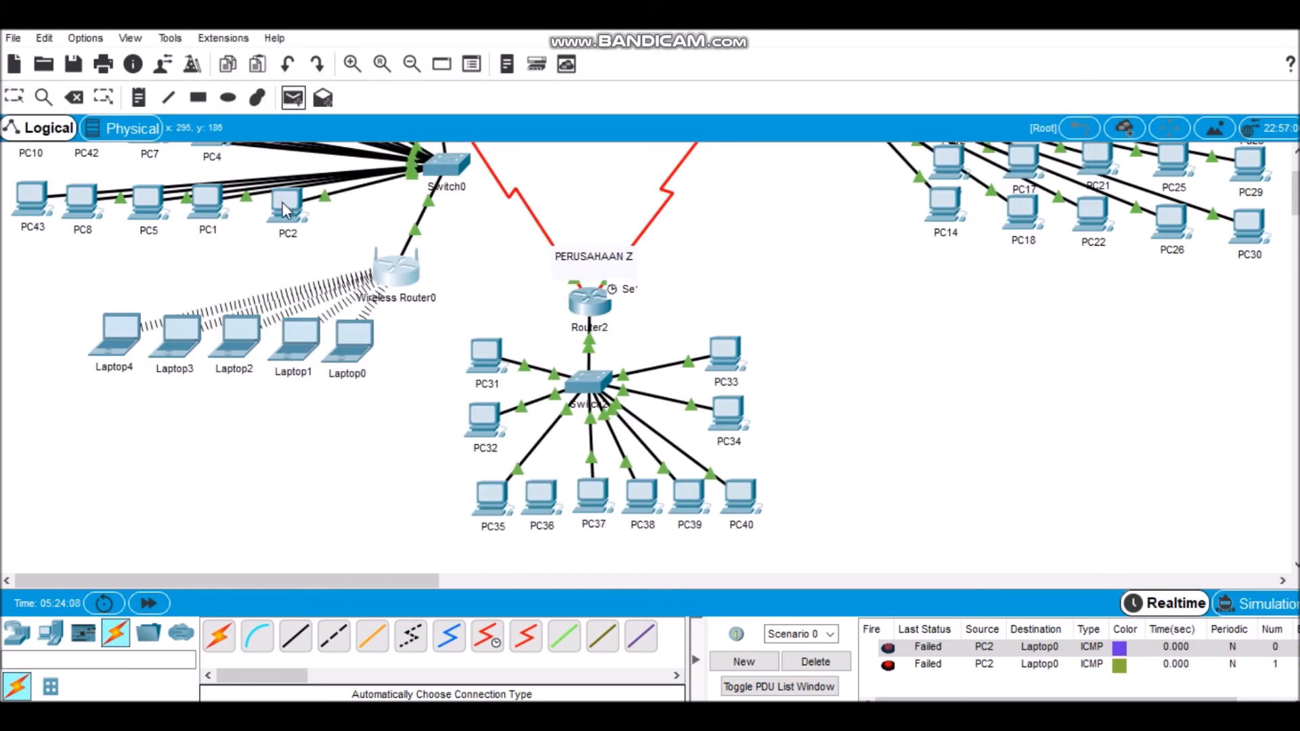
click(351, 351)
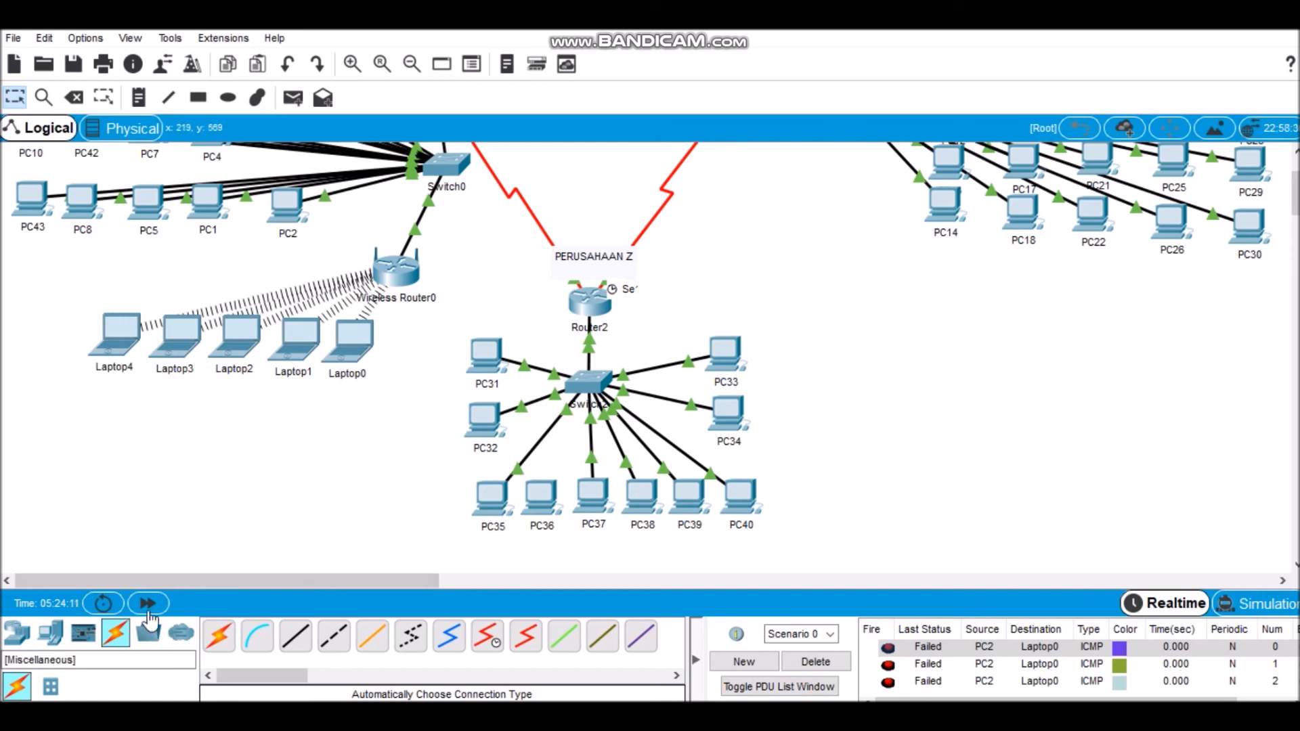
click(148, 604)
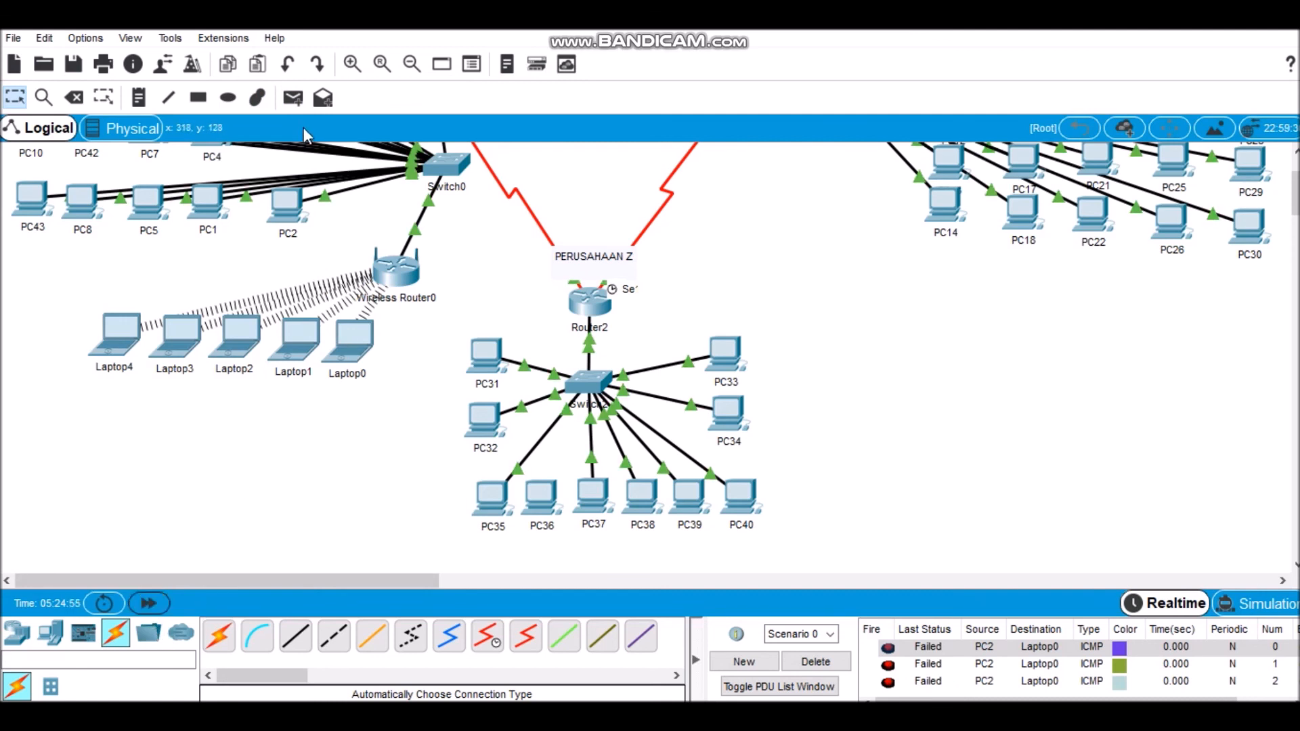
click(294, 101)
click(291, 195)
click(372, 352)
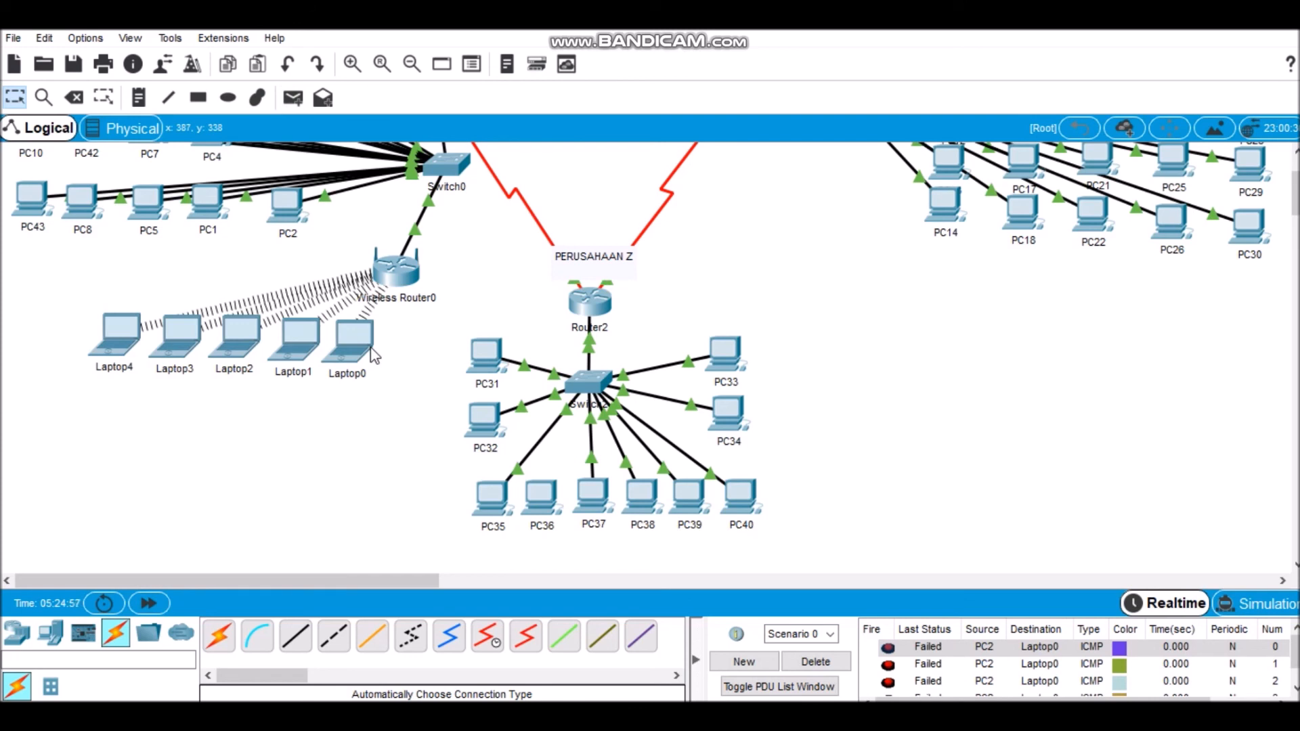
Step: Delete the current scenario and send simple PDUs from PC31 to Laptop0, PC1 to Laptop0 and PC1 to Laptop1
click(834, 666)
click(293, 98)
click(486, 354)
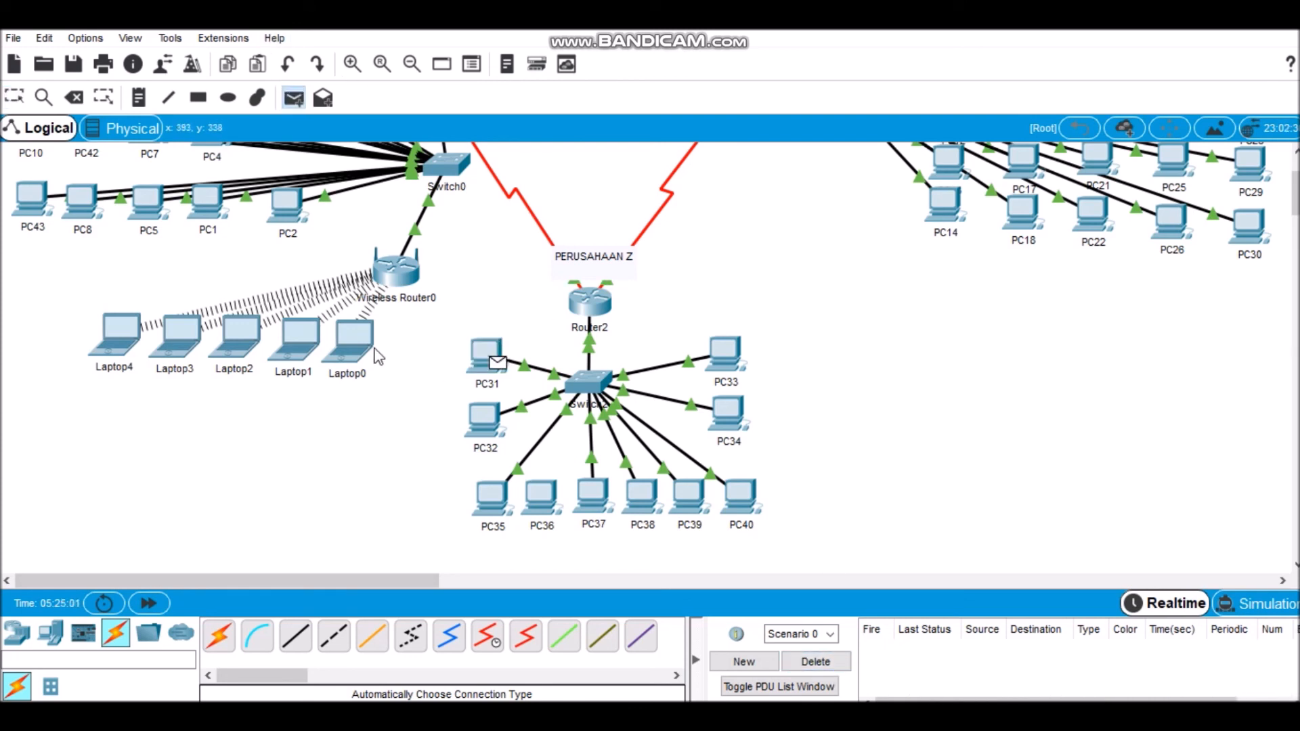
click(369, 352)
click(294, 100)
click(217, 203)
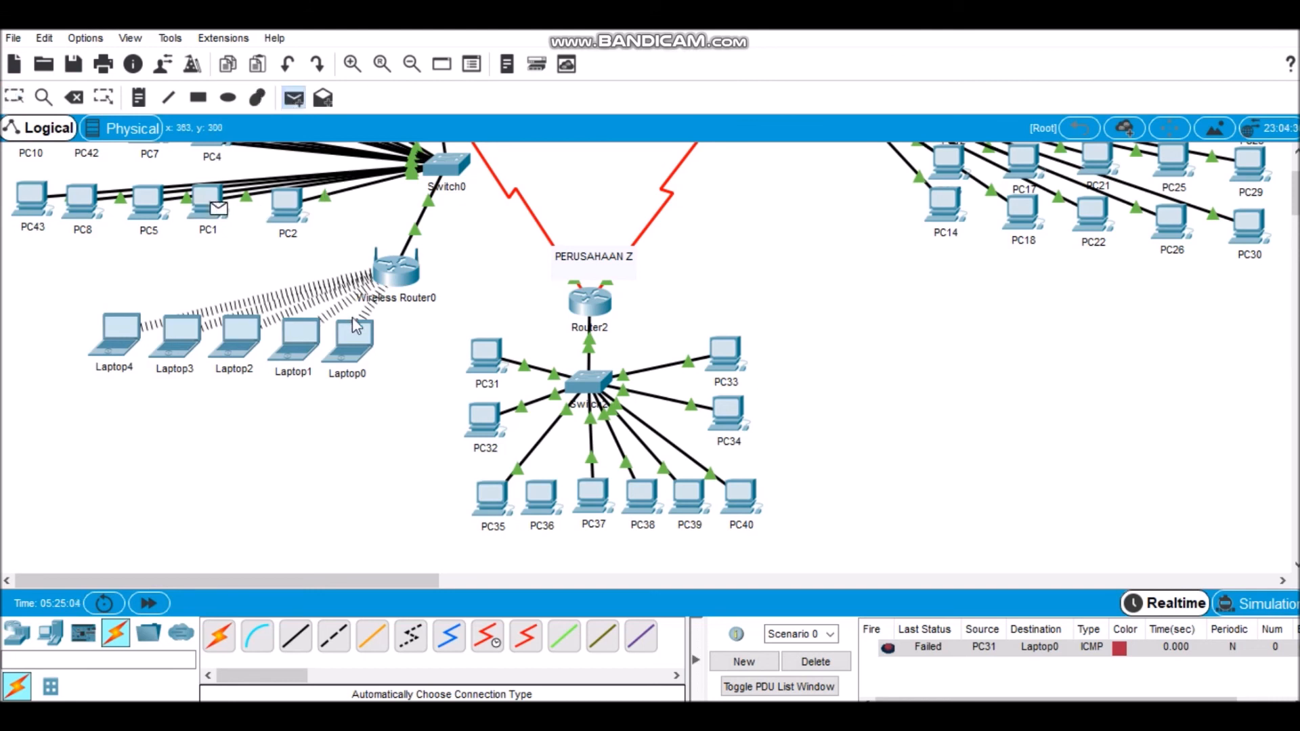
click(355, 335)
click(293, 100)
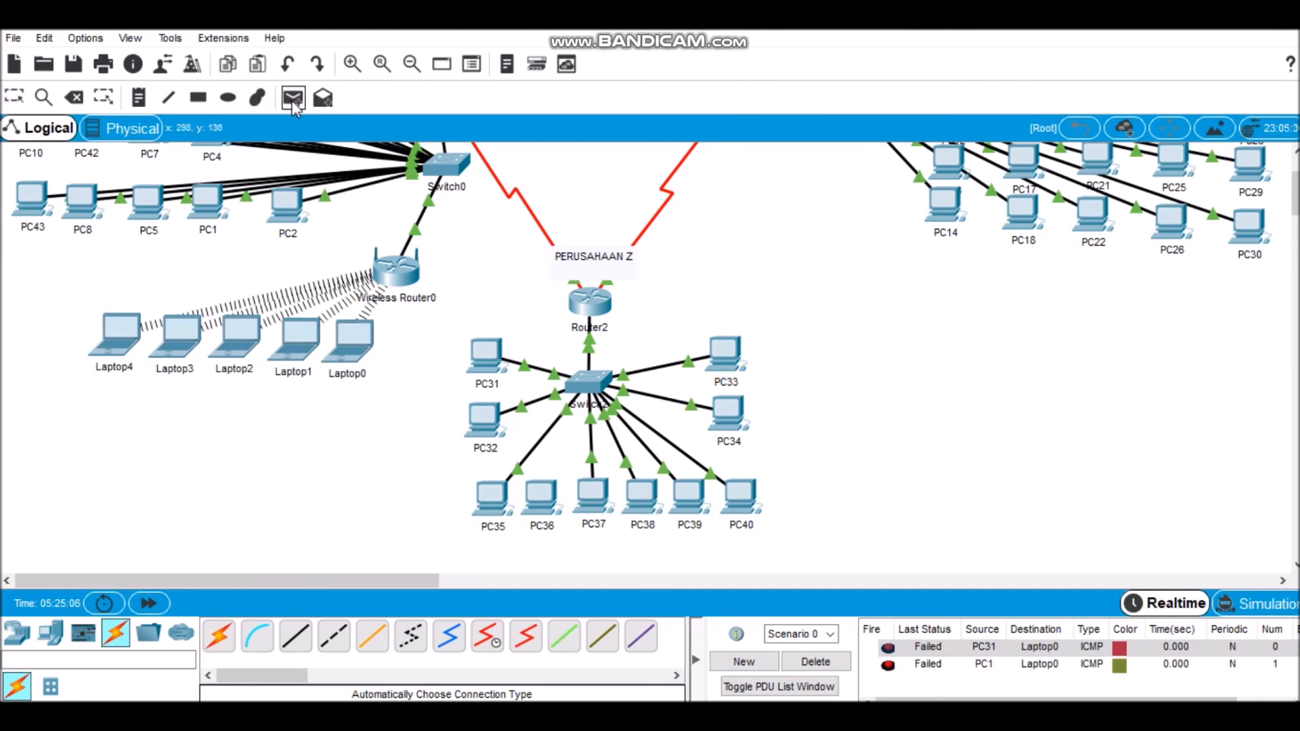
click(214, 193)
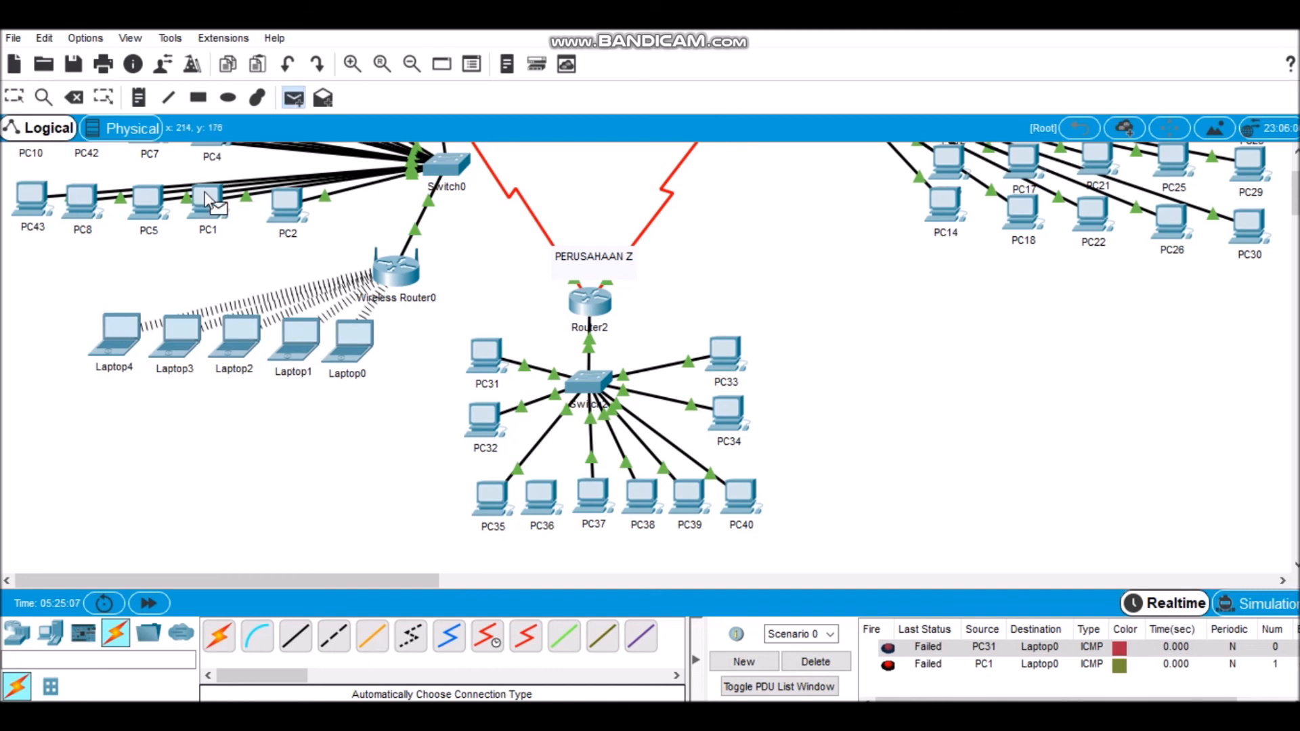
click(298, 344)
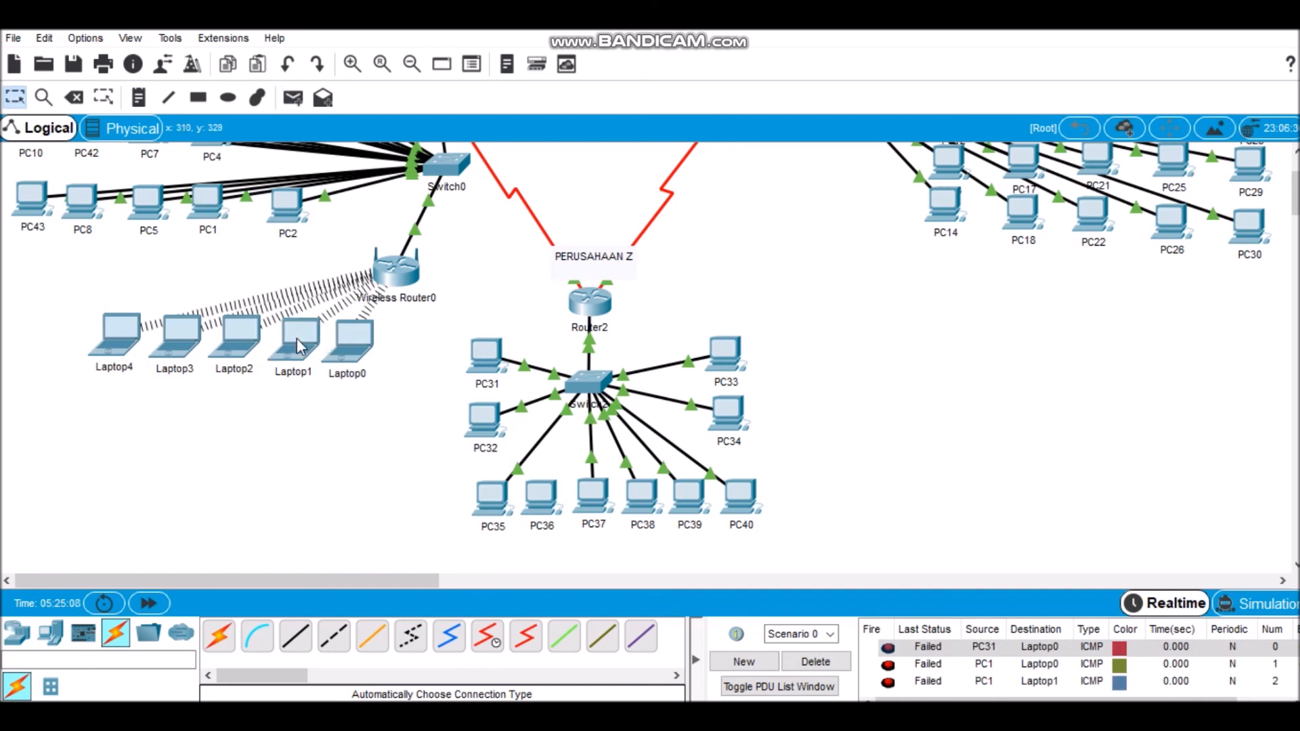
Step: Save the settings in Wireless Router0's web configuration
click(391, 286)
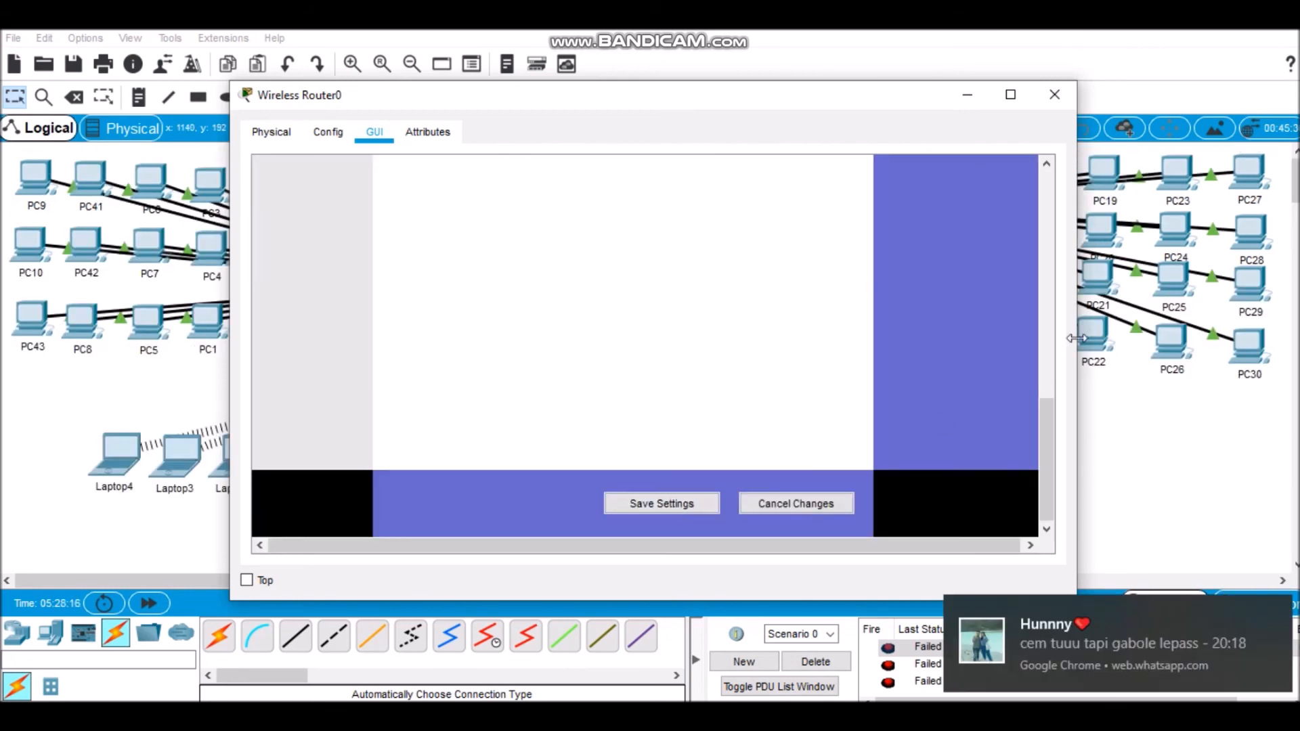
mouse_move(1049, 434)
mouse_down()
mouse_move(1050, 260)
mouse_move(1048, 460)
mouse_up()
click(686, 506)
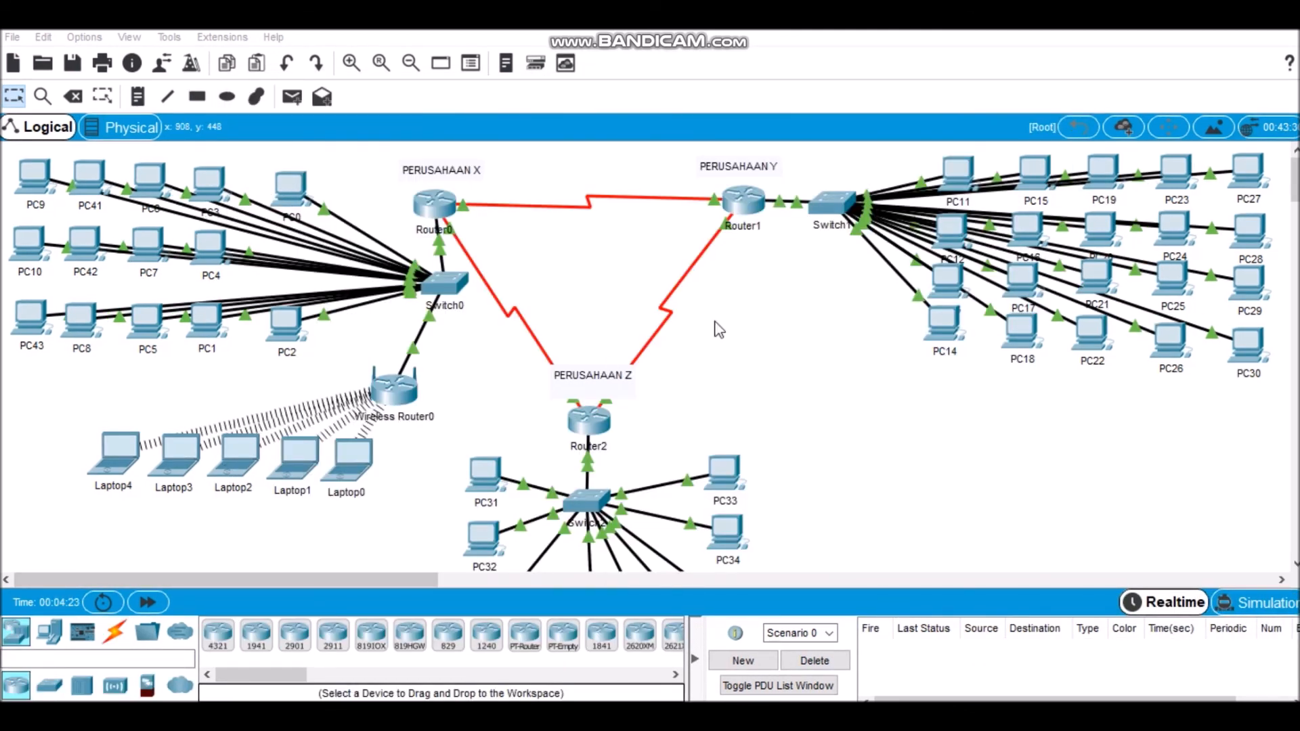
Step: Check the router IP address in Wireless Router0's basic setup
click(407, 386)
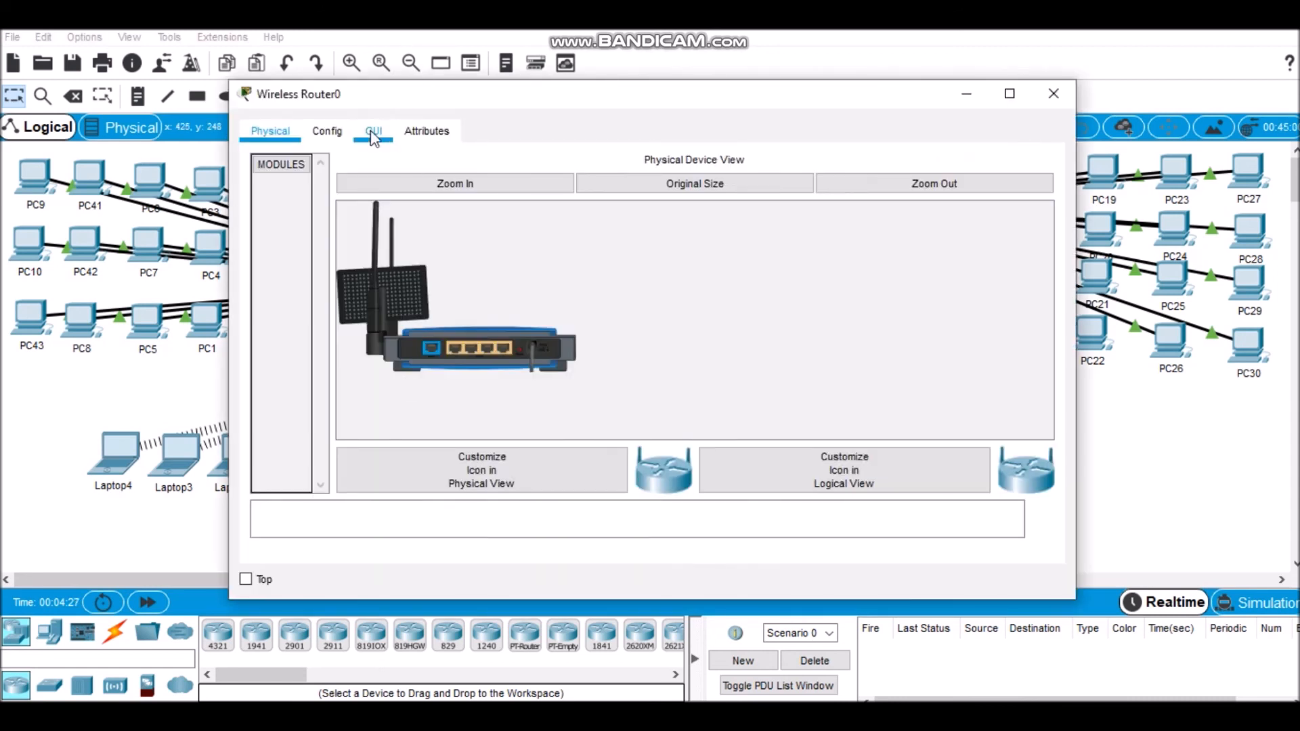
click(373, 133)
mouse_move(1046, 204)
mouse_down()
mouse_move(1049, 279)
mouse_move(1048, 204)
mouse_up()
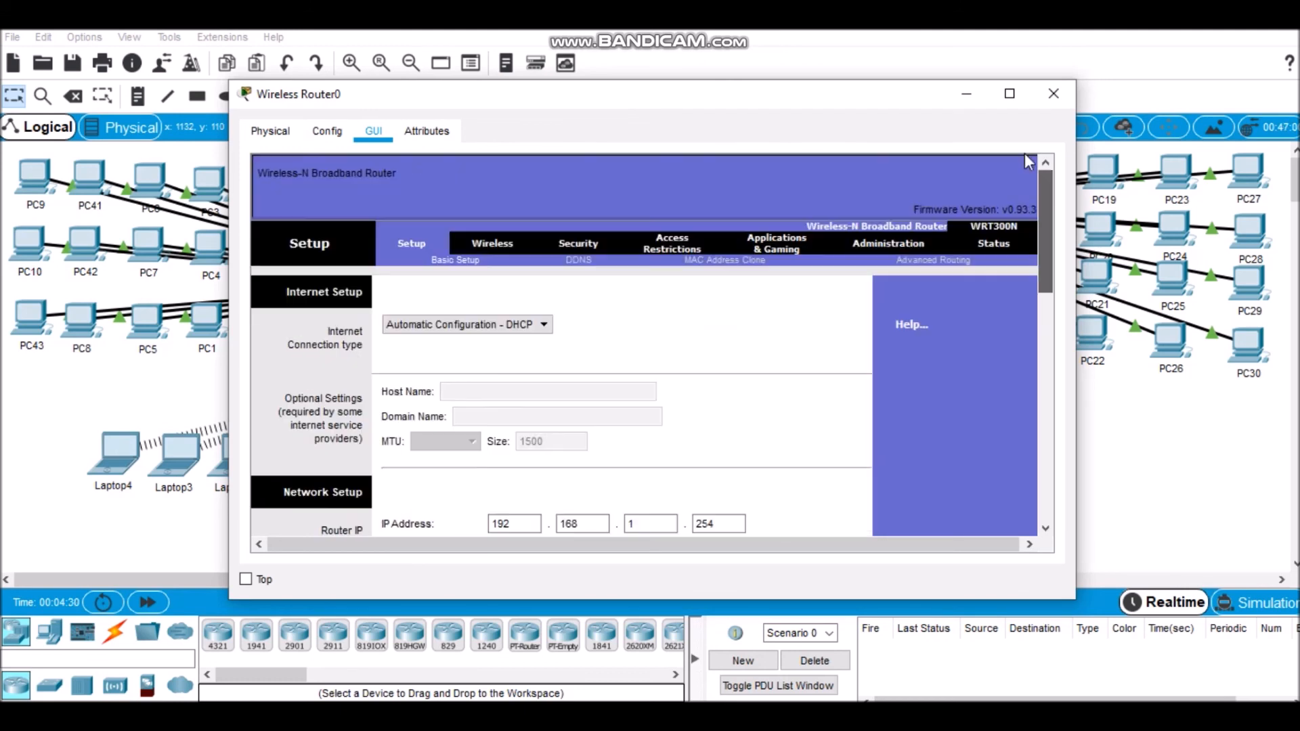
click(1054, 94)
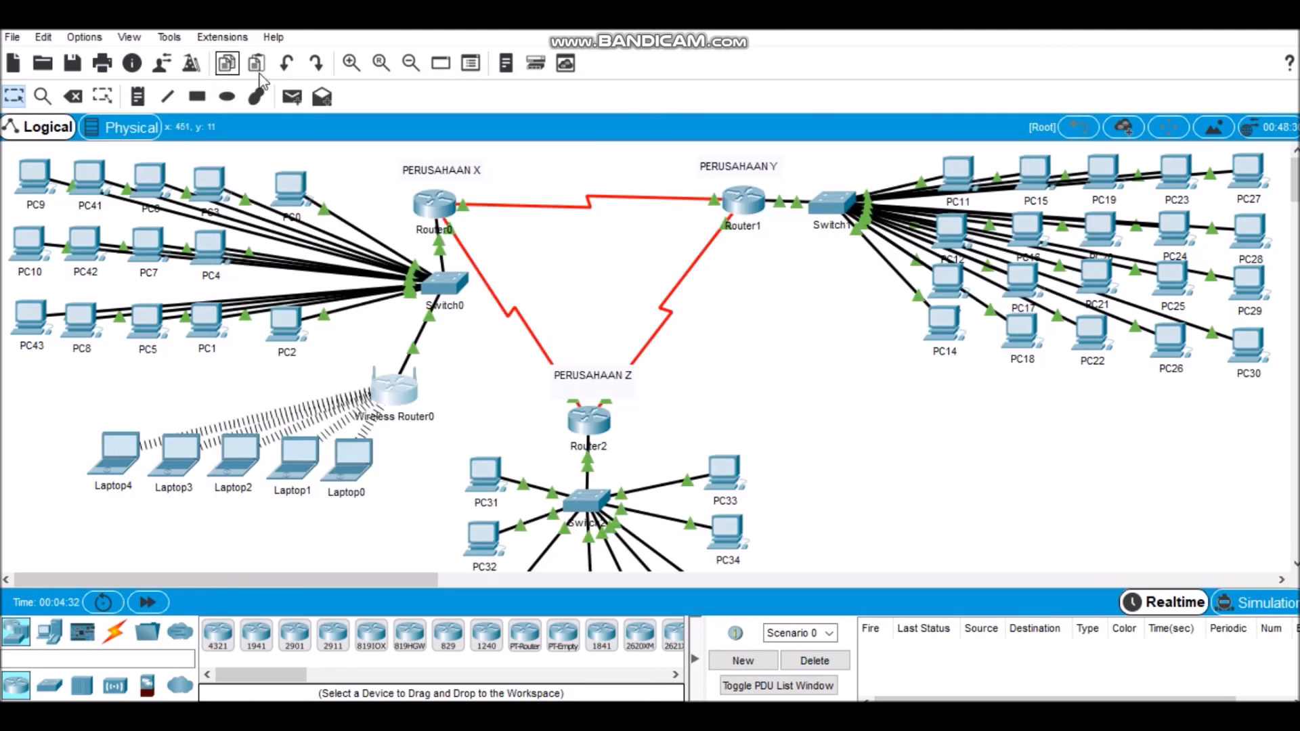
Step: Test connectivity to Perusahaan Y with simple PDUs from PC0 to PC11, PC2 to PC13 twice, and PC2 to PC14
click(292, 97)
click(291, 184)
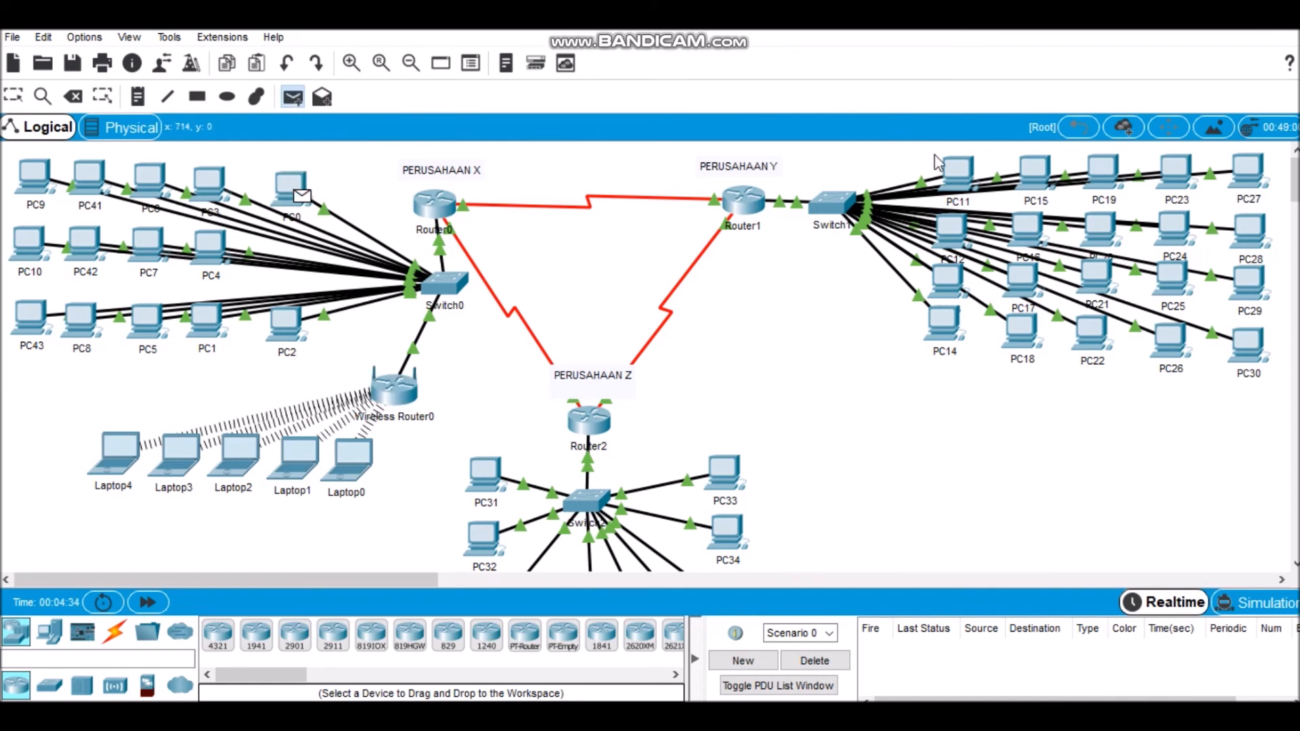
click(961, 169)
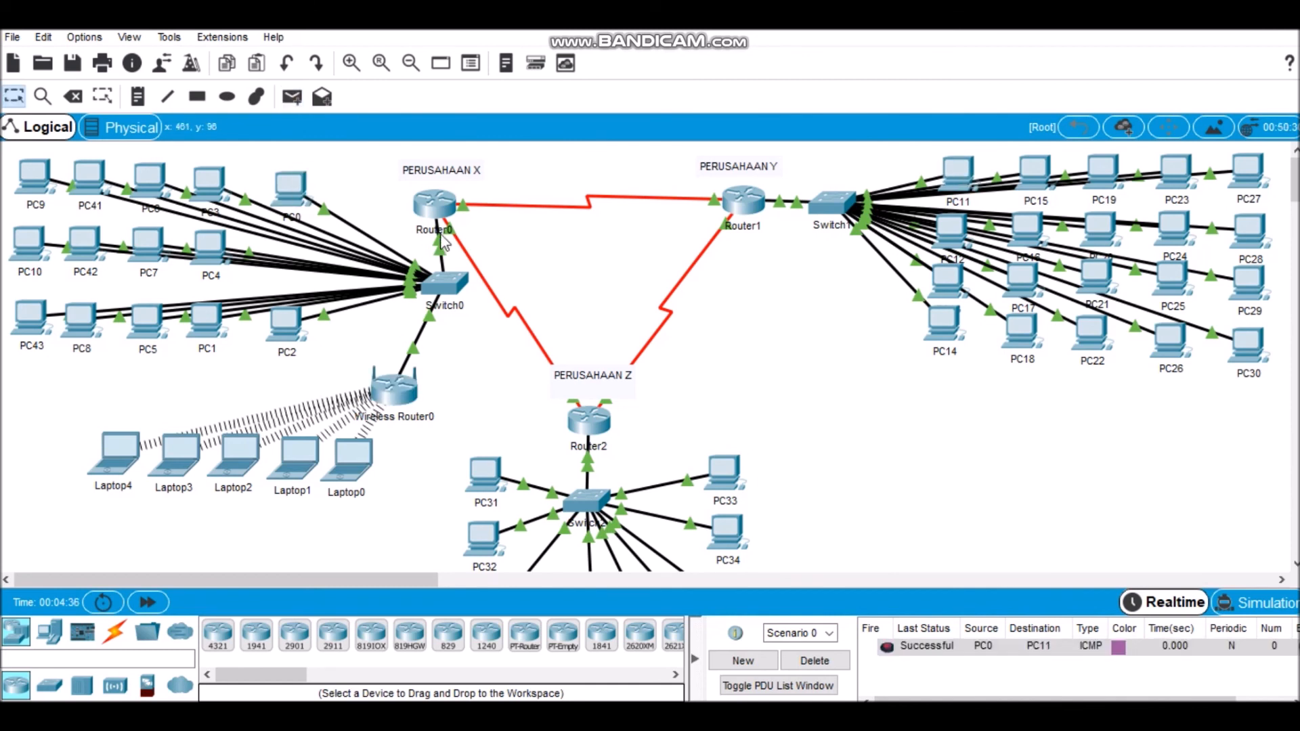
click(300, 323)
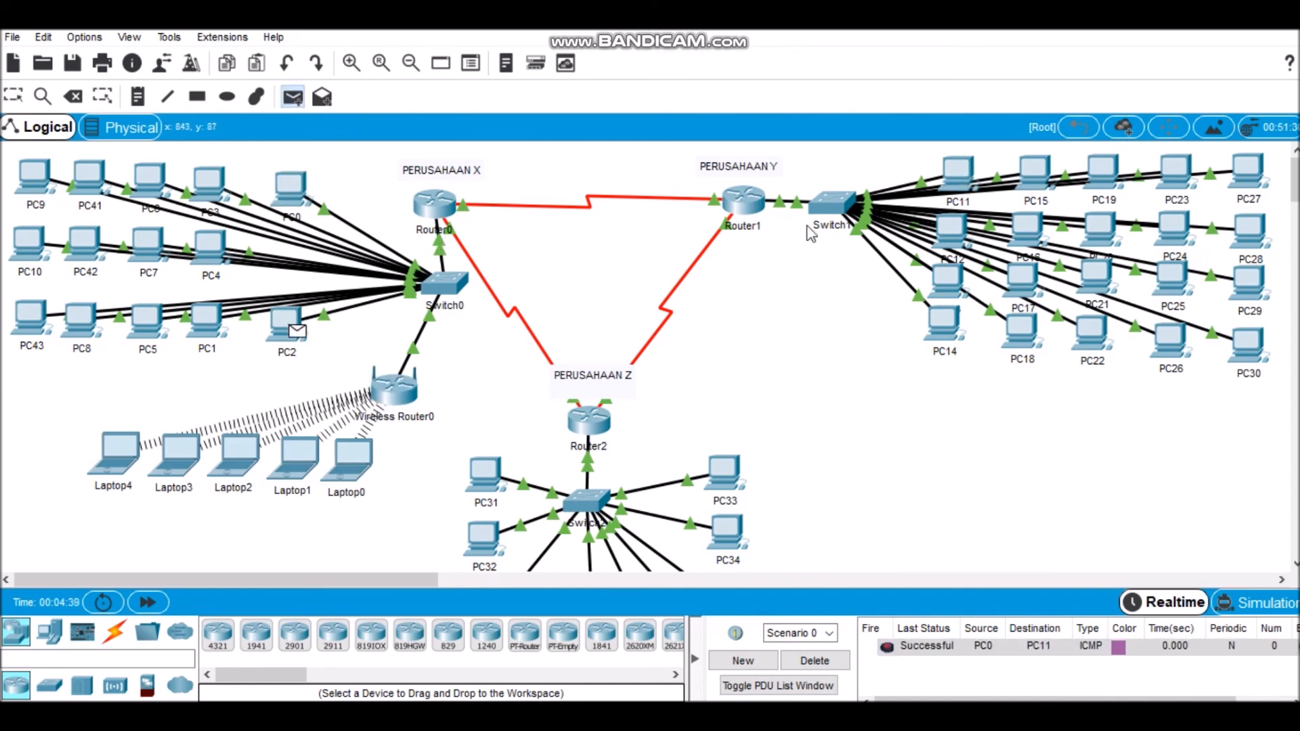
click(942, 271)
click(293, 97)
click(288, 324)
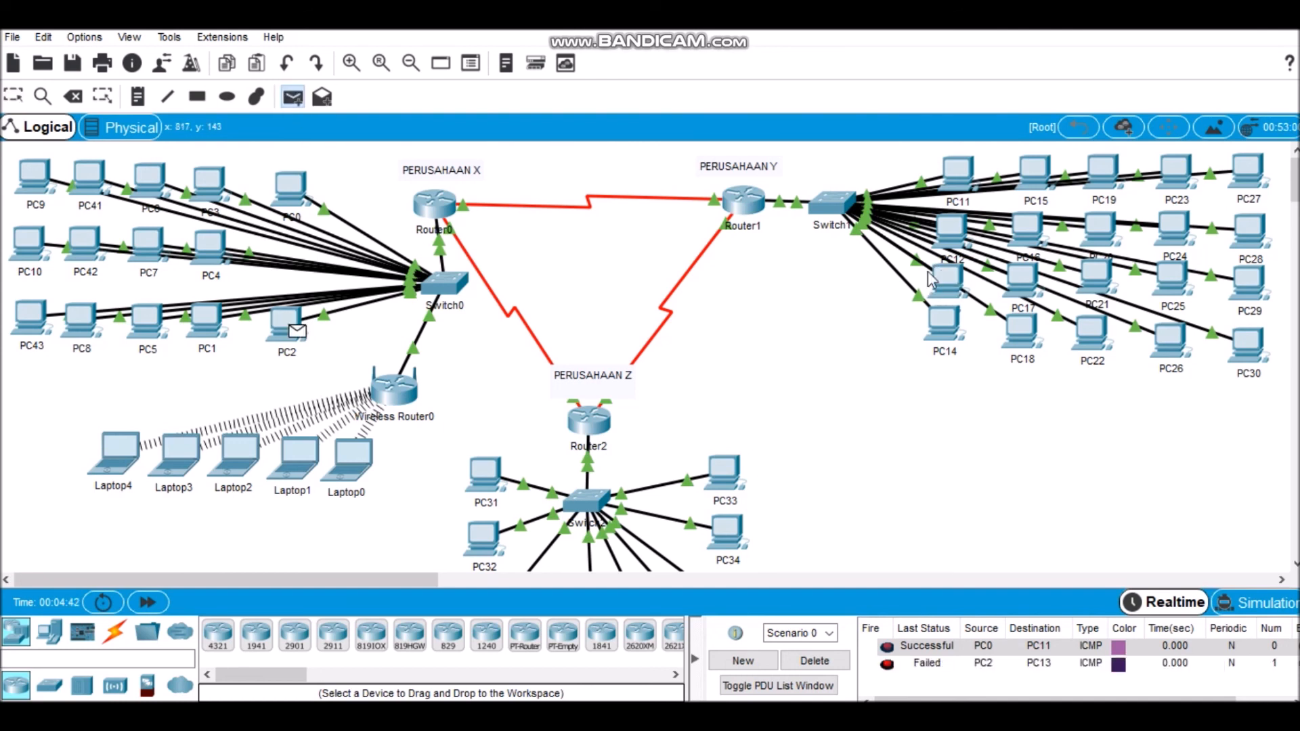
click(958, 284)
click(301, 99)
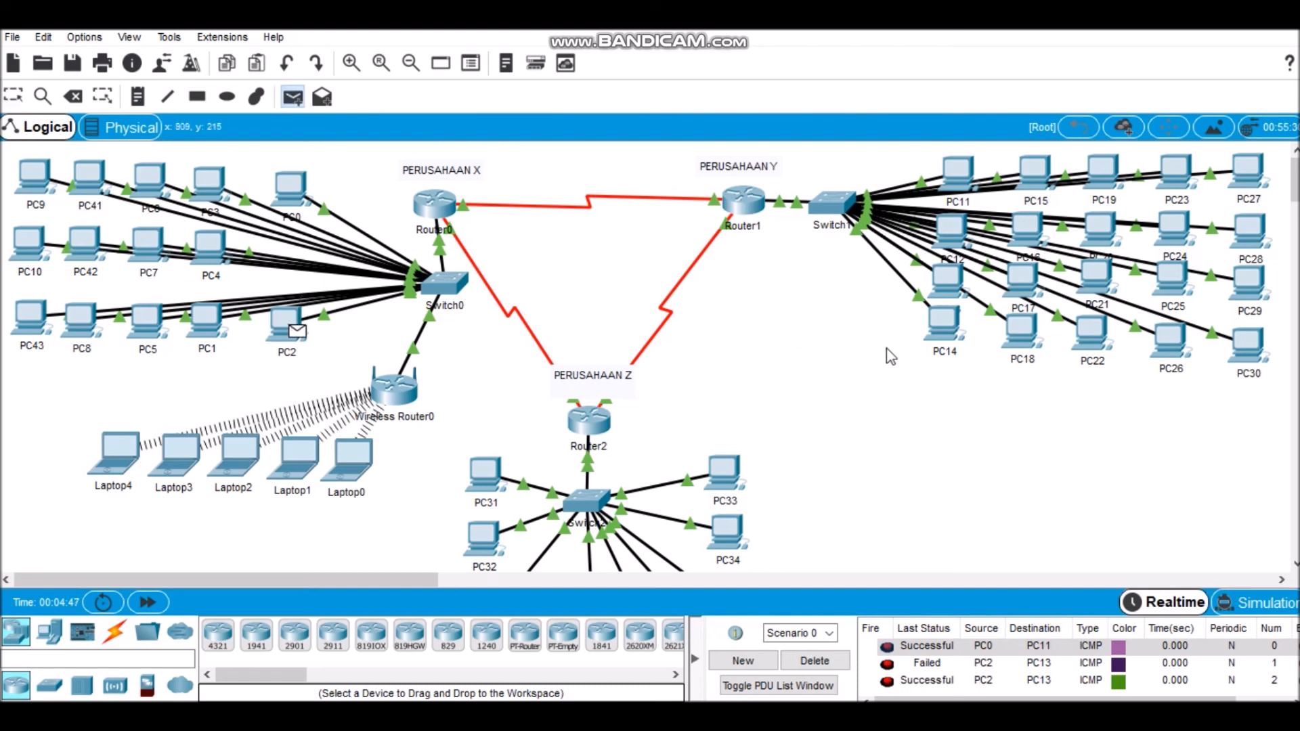
click(931, 332)
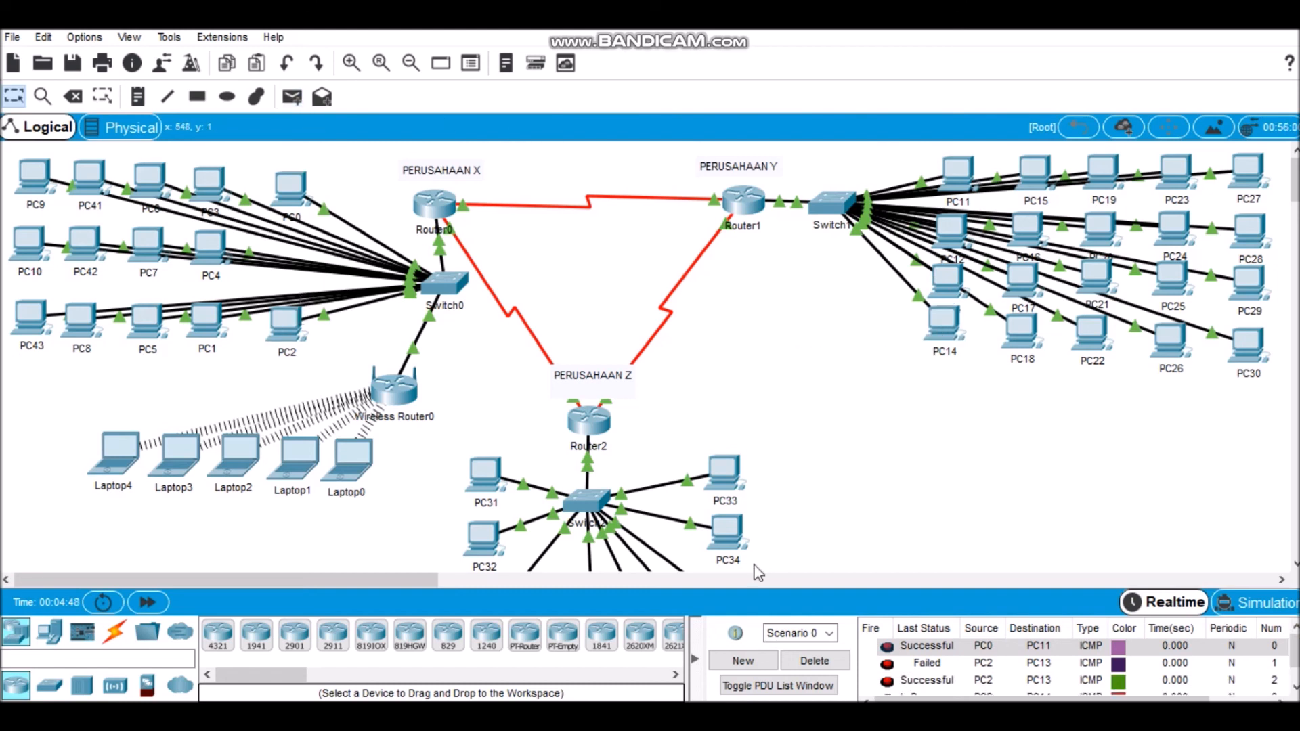
Step: Clear the Perusahaan Y tests by deleting the scenario and send two simple PDUs from PC0 to PC33
click(816, 660)
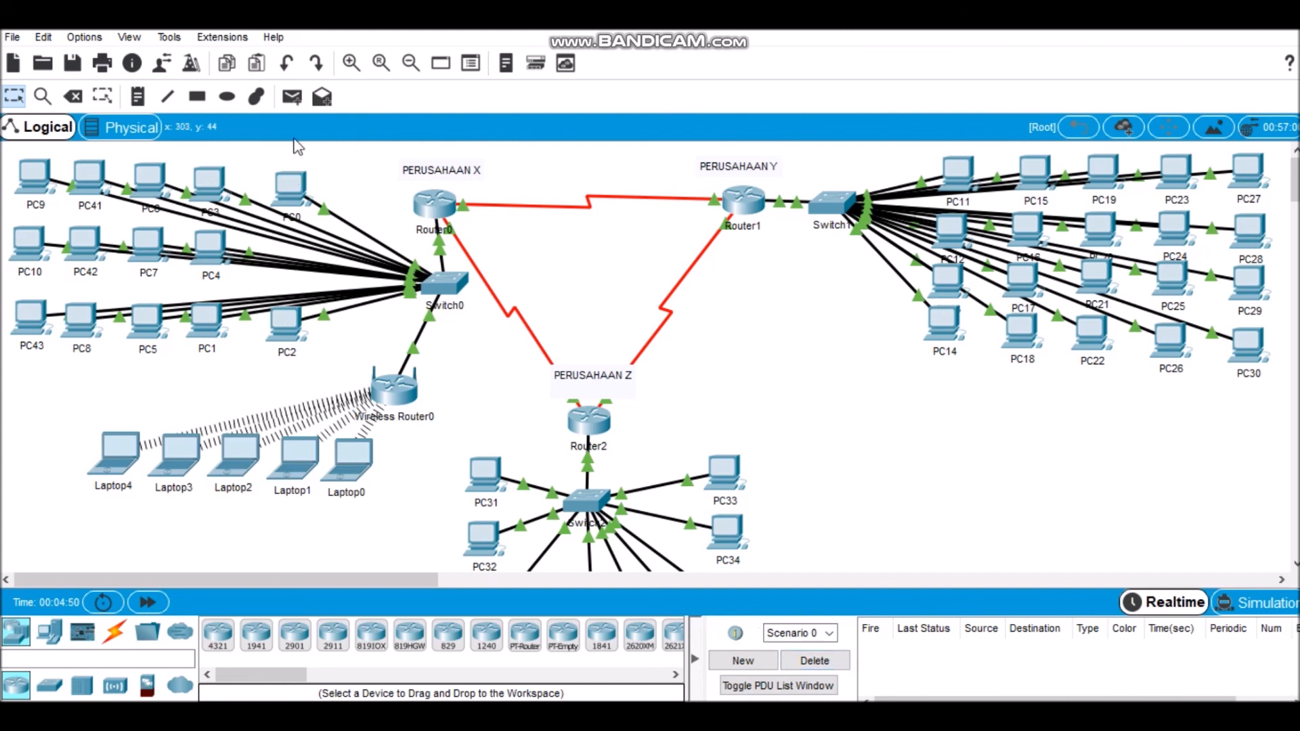
click(298, 99)
click(304, 202)
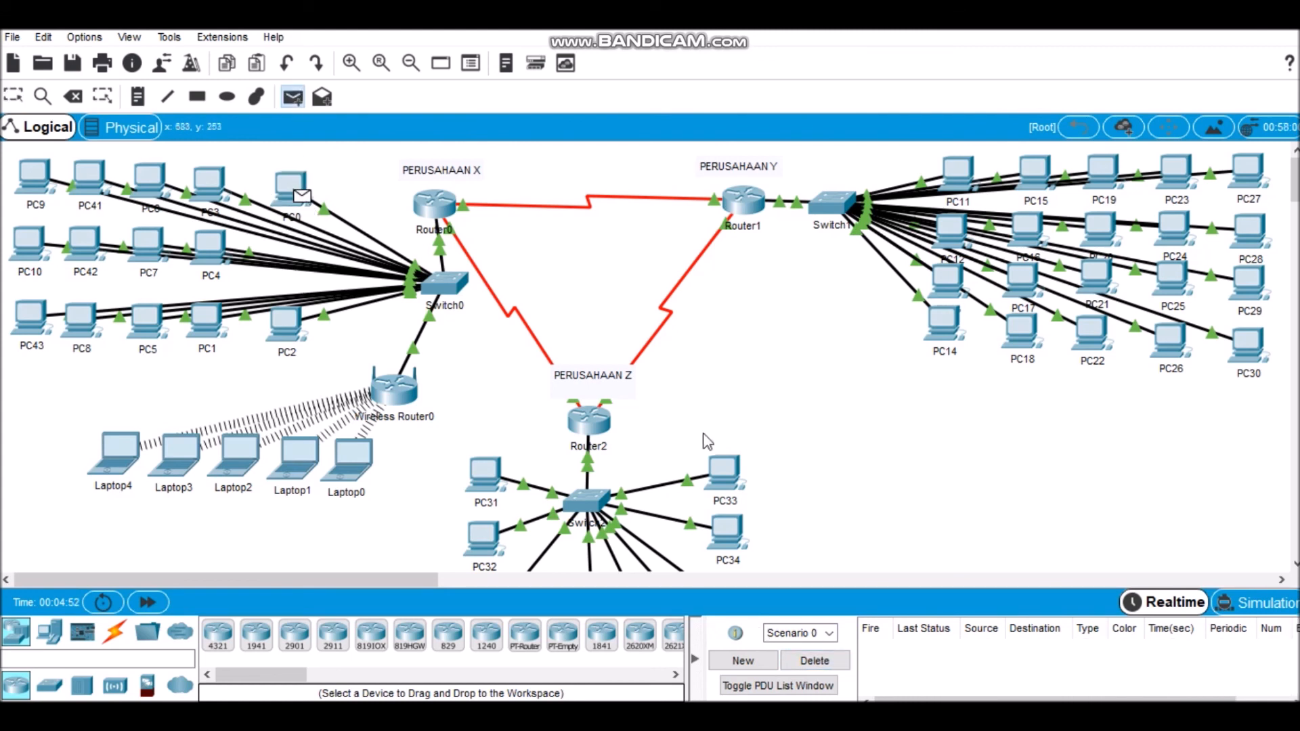
click(731, 471)
click(291, 99)
click(291, 180)
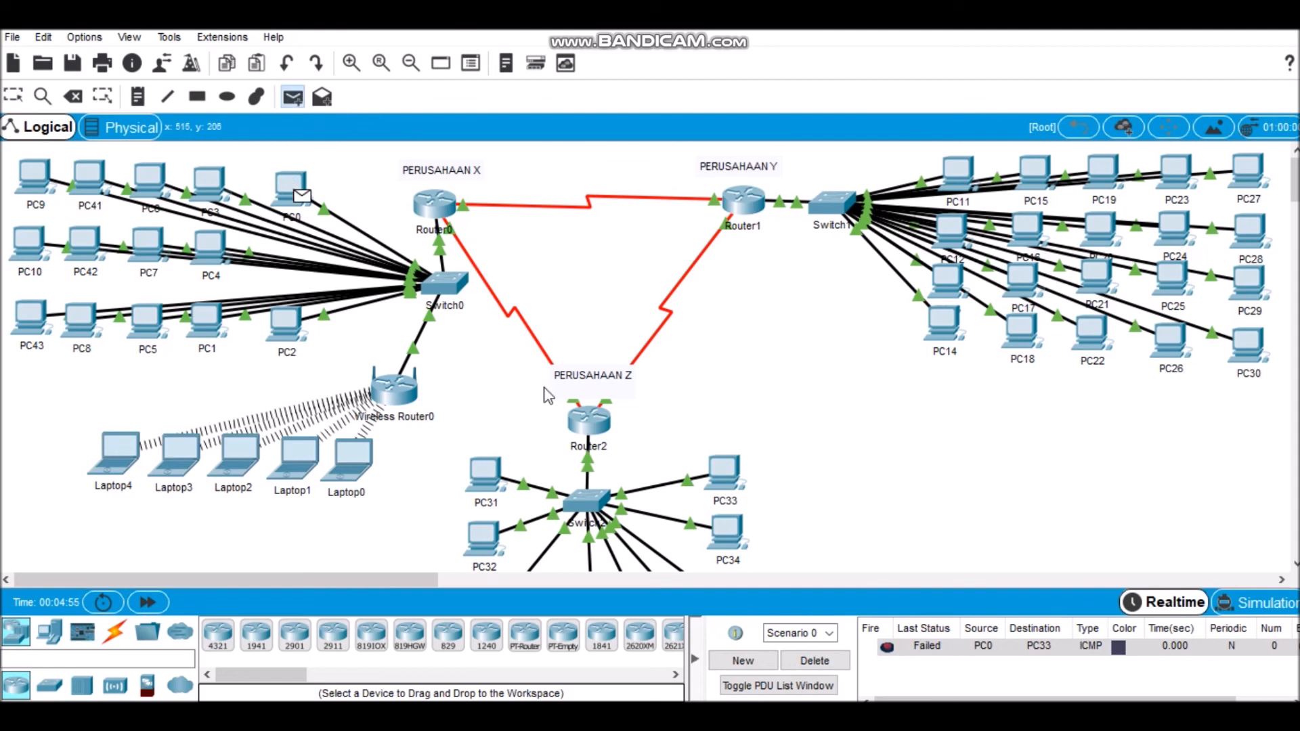
click(719, 474)
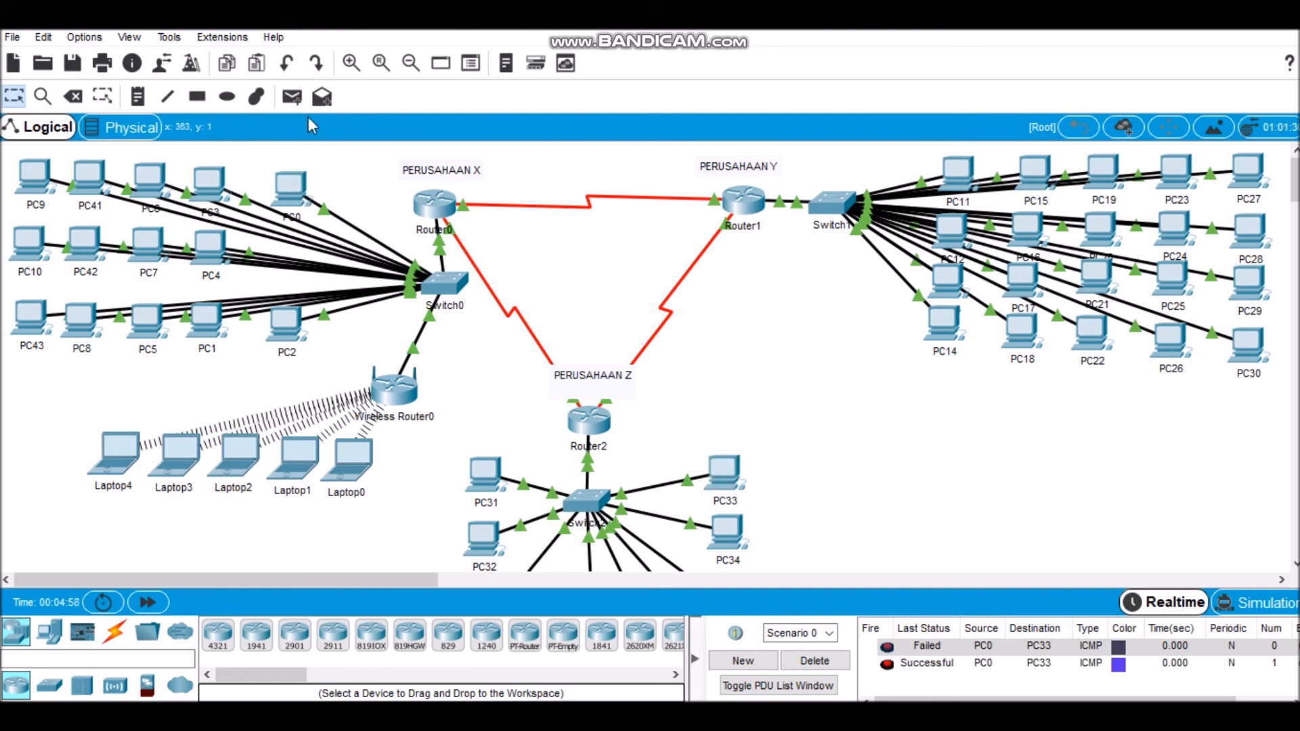